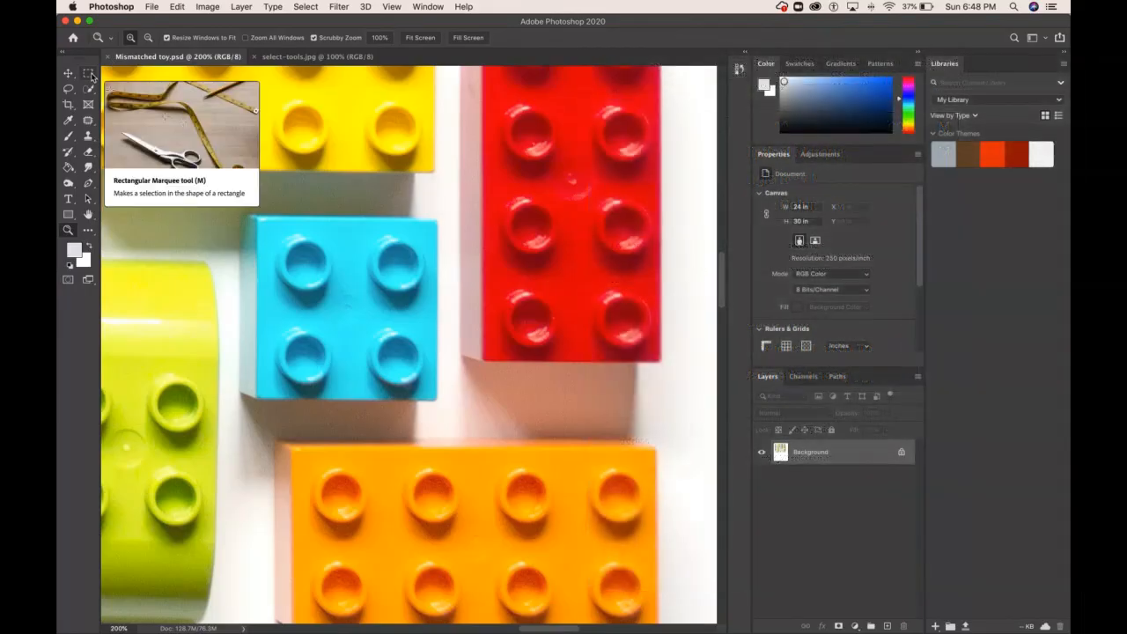
Select the top face of the blue brick with the Rectangular Marquee tool.
click(90, 75)
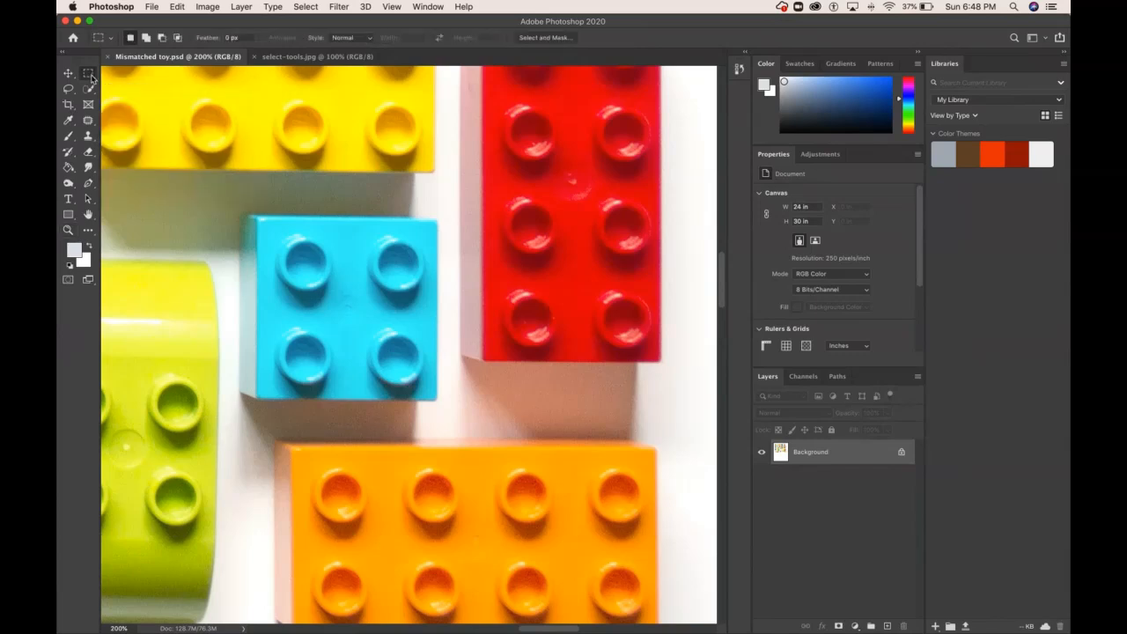
click(91, 78)
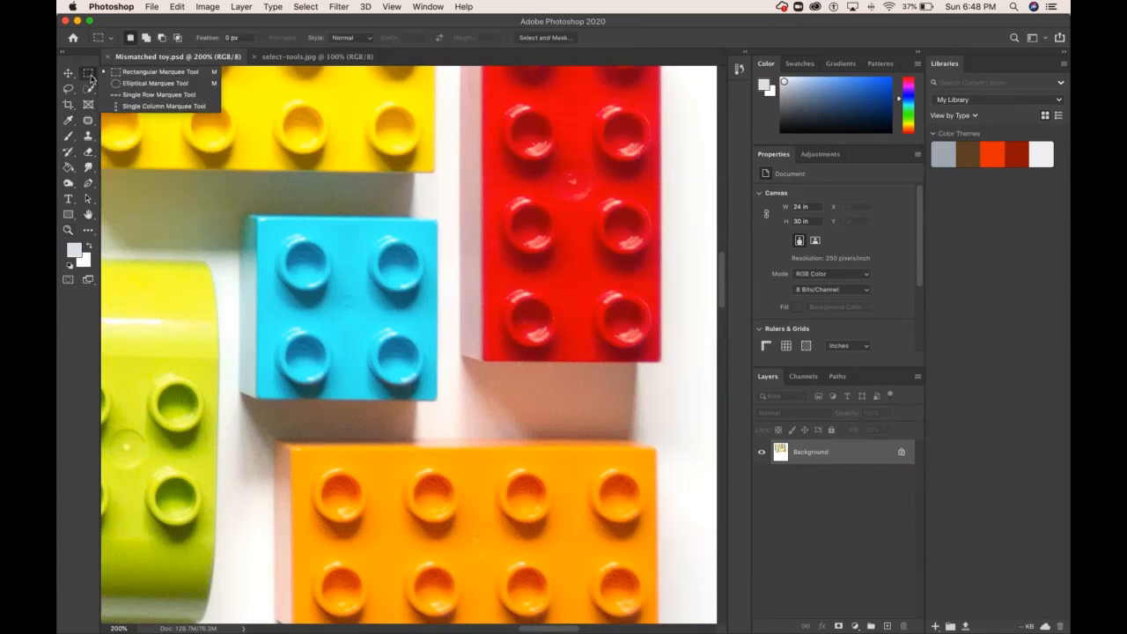
click(157, 74)
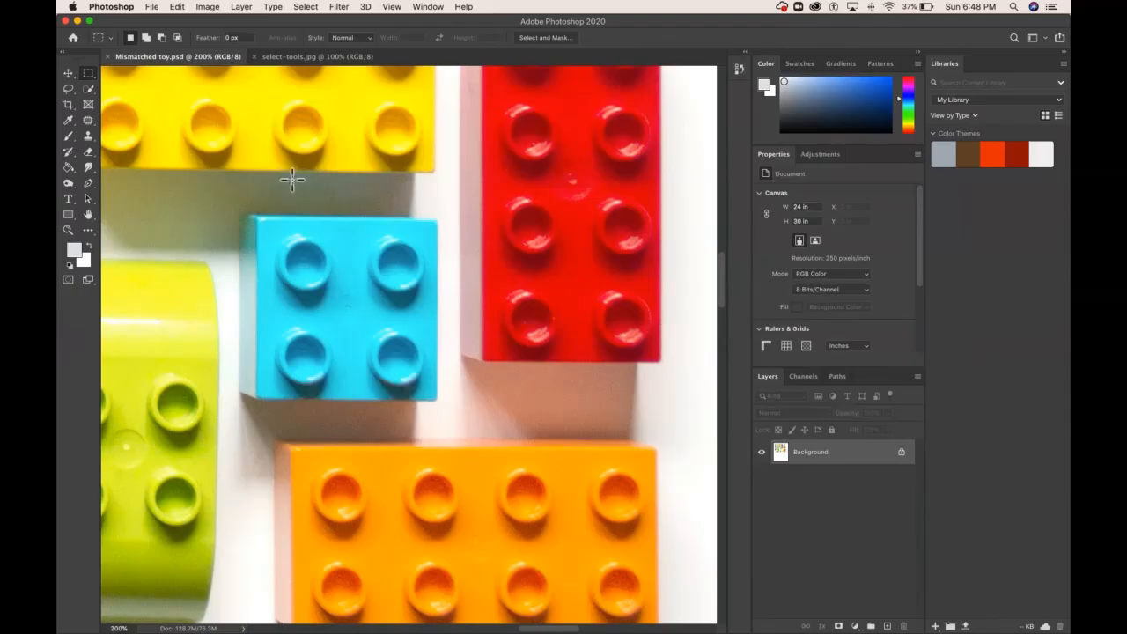
drag(256, 216, 440, 402)
Try moving the selected blue brick face over the red brick, then undo the move and deselect.
key(v)
drag(334, 294, 561, 309)
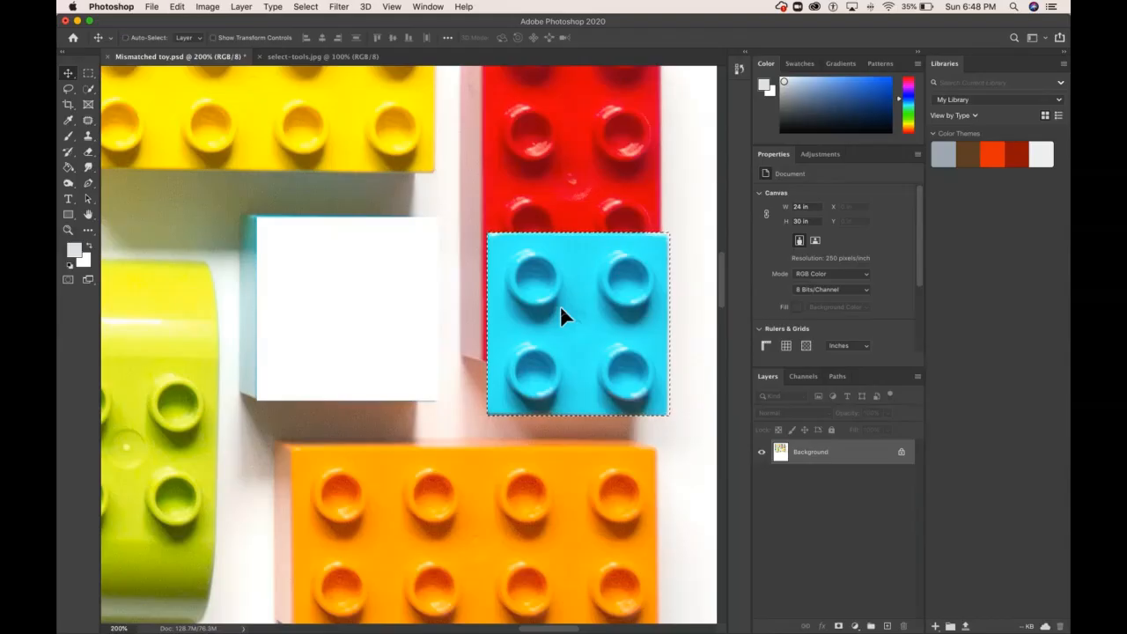
key(super+z)
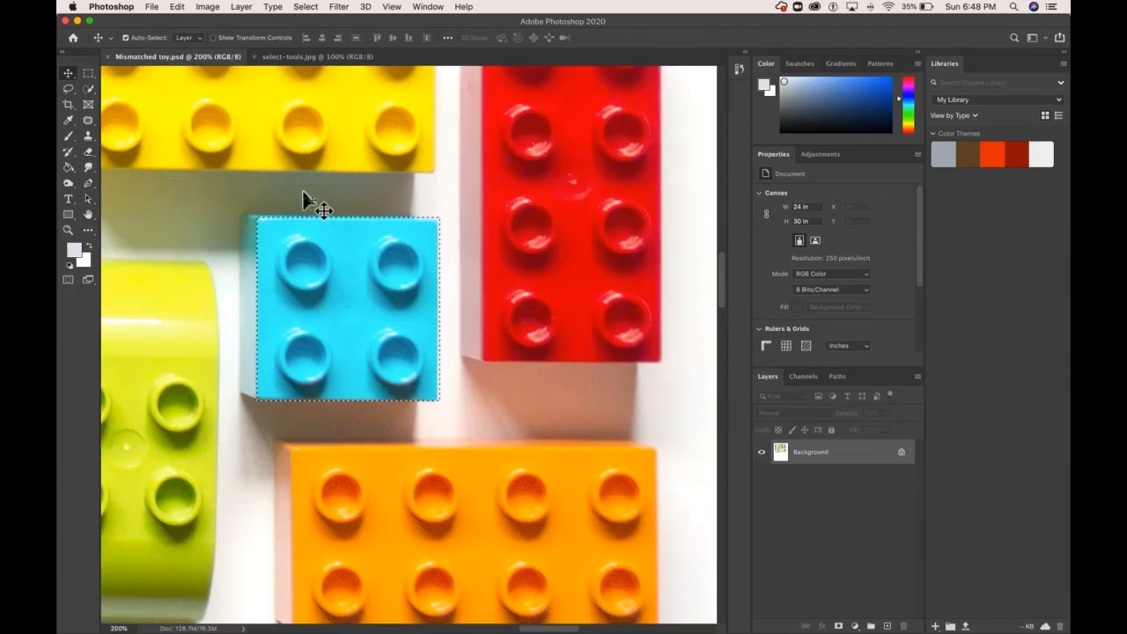
click(308, 6)
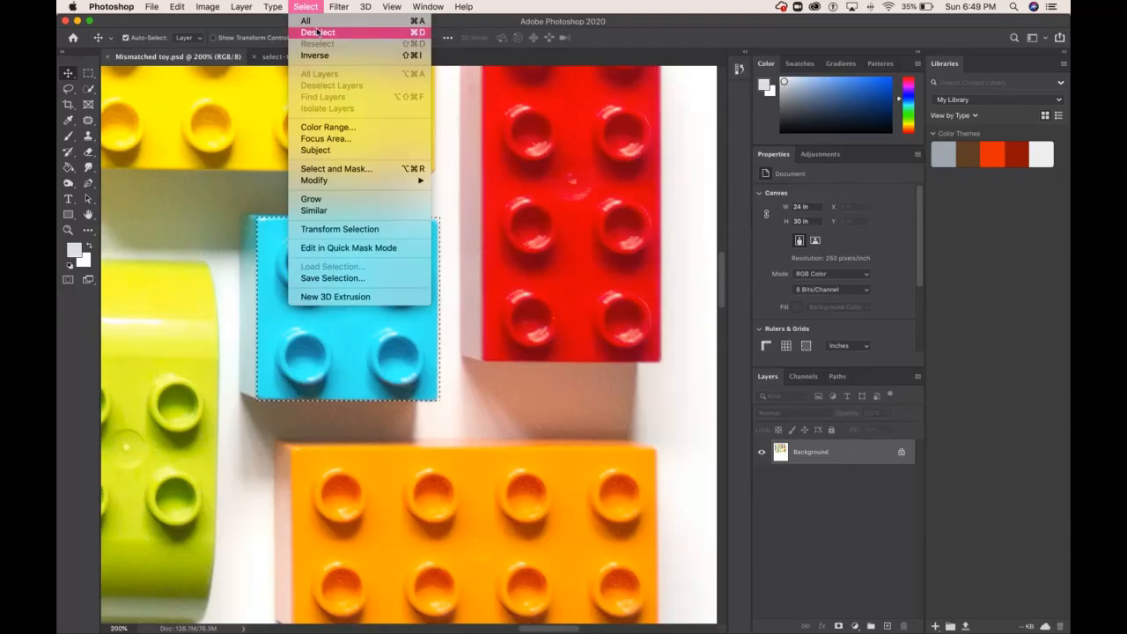
click(268, 262)
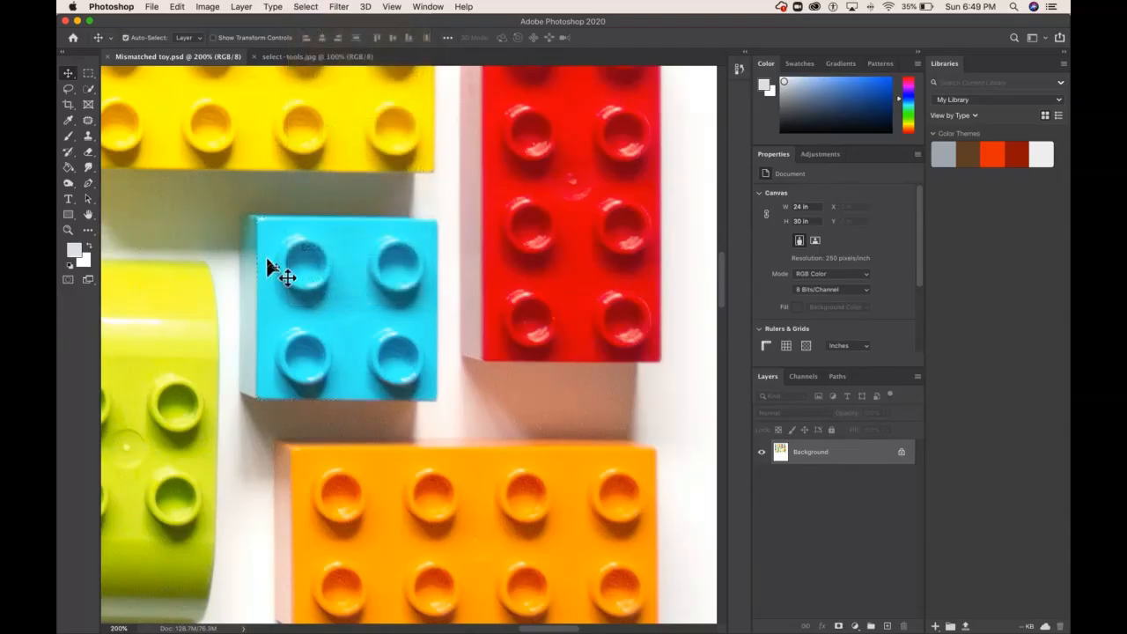
Draw a circular selection around the blue brick's upper-left stud with the Elliptical Marquee tool.
click(88, 72)
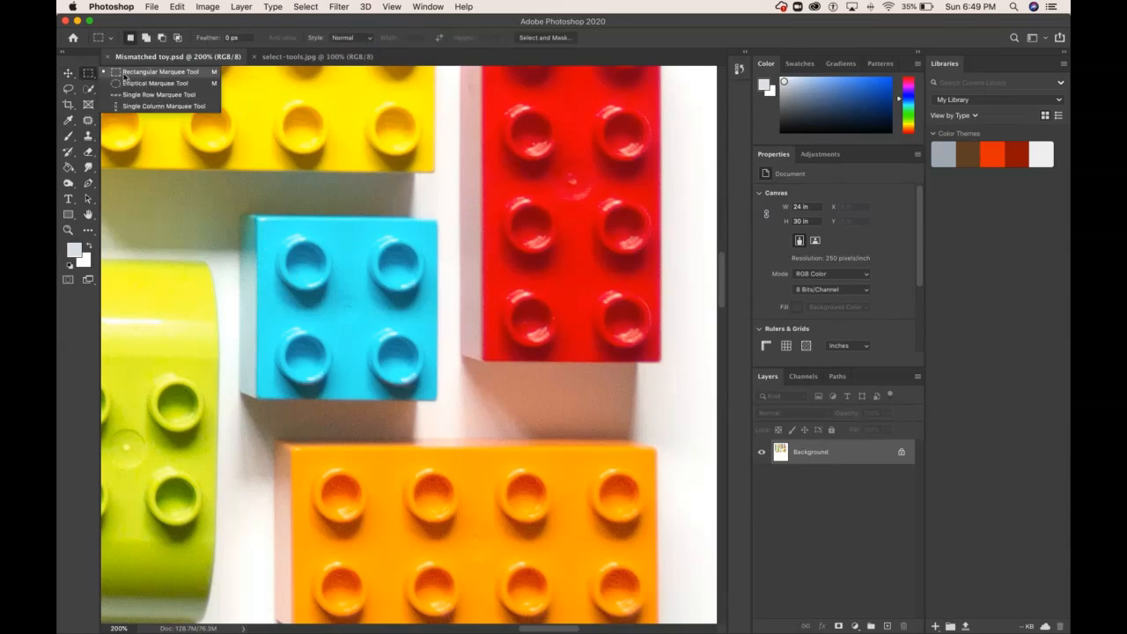
click(132, 82)
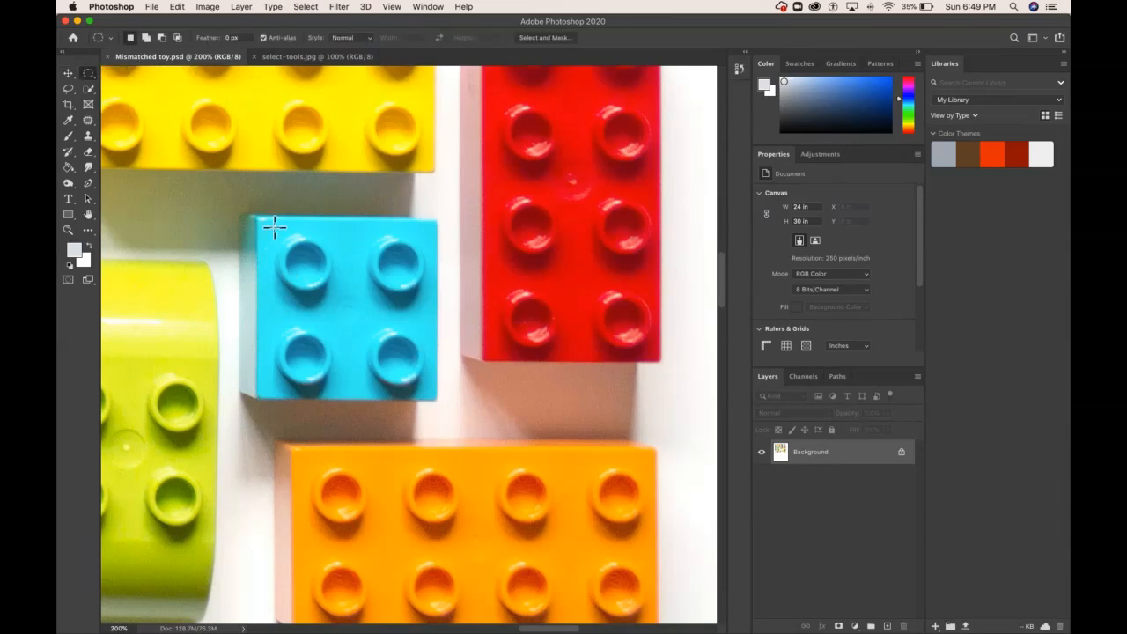
drag(278, 229, 316, 297)
mouse_move(315, 296)
mouse_down()
mouse_move(321, 284)
mouse_move(354, 300)
mouse_move(317, 282)
mouse_move(333, 303)
mouse_up()
drag(333, 303, 335, 305)
Shift the circular selection outline to the blue brick's upper-right stud and back, then deselect.
drag(324, 238, 417, 245)
drag(428, 272, 324, 259)
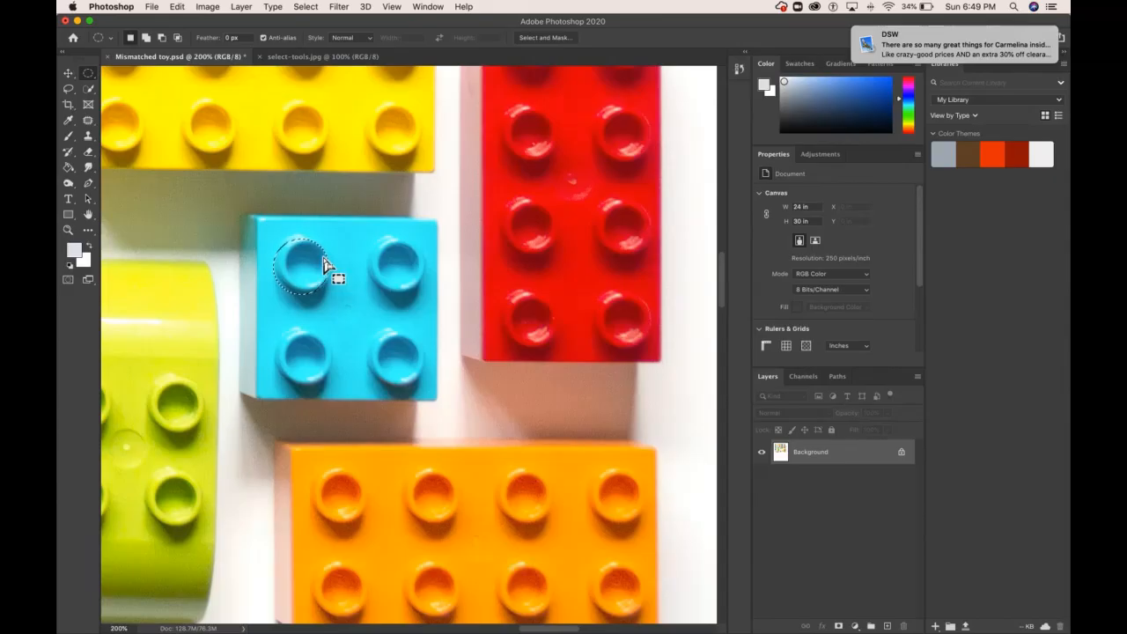
key(super+d)
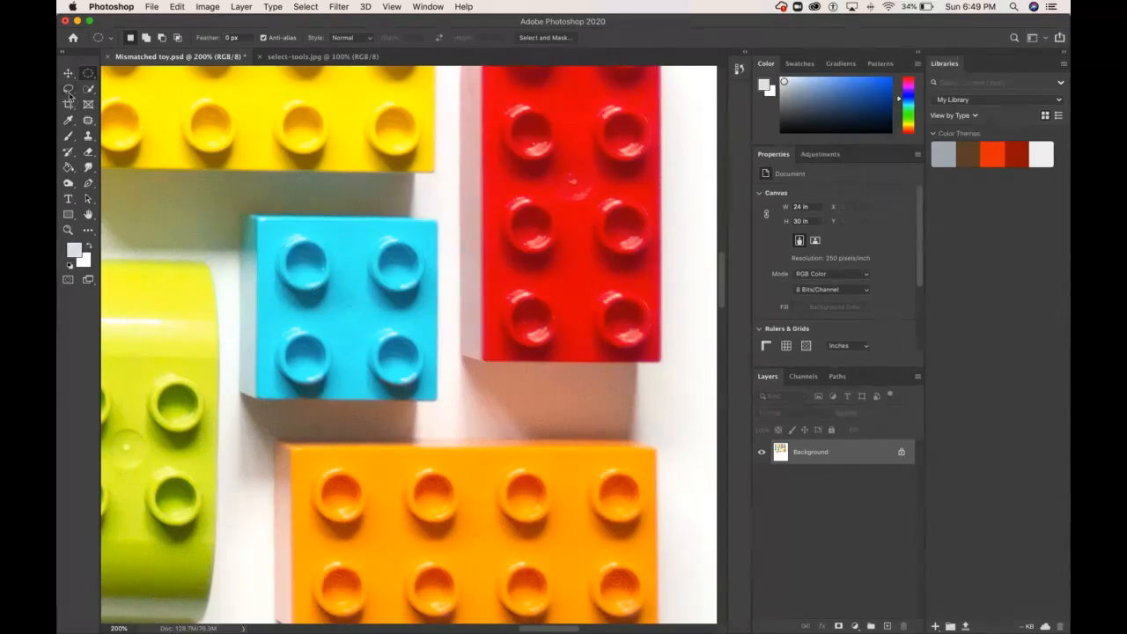
Draw a loose freehand selection around the whole blue brick with the Lasso tool, then clear it.
click(68, 91)
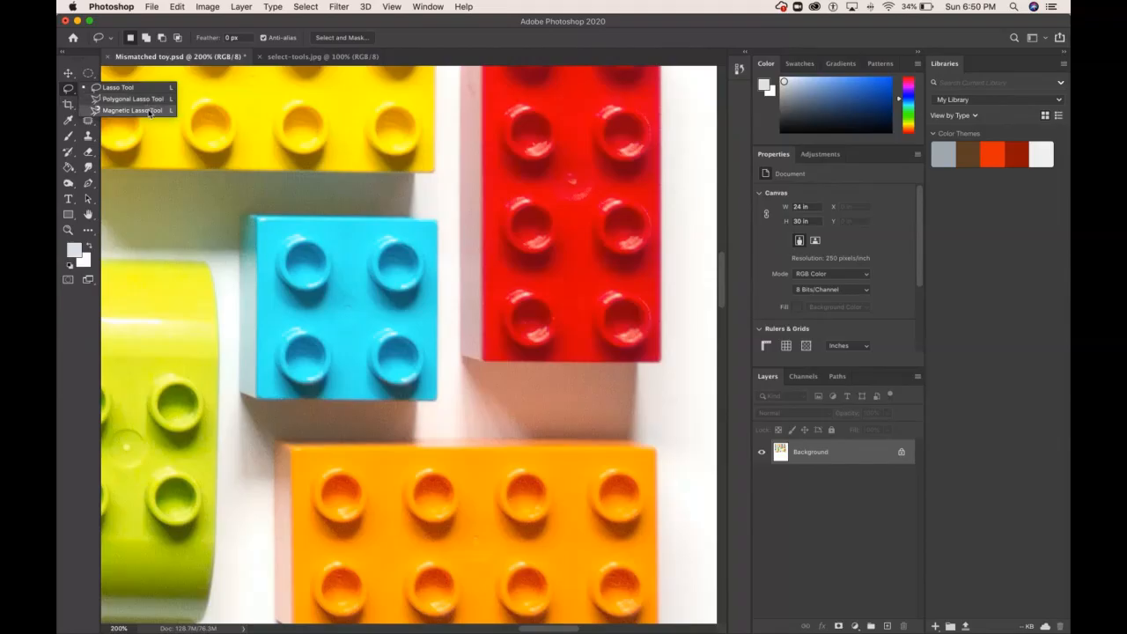
click(122, 87)
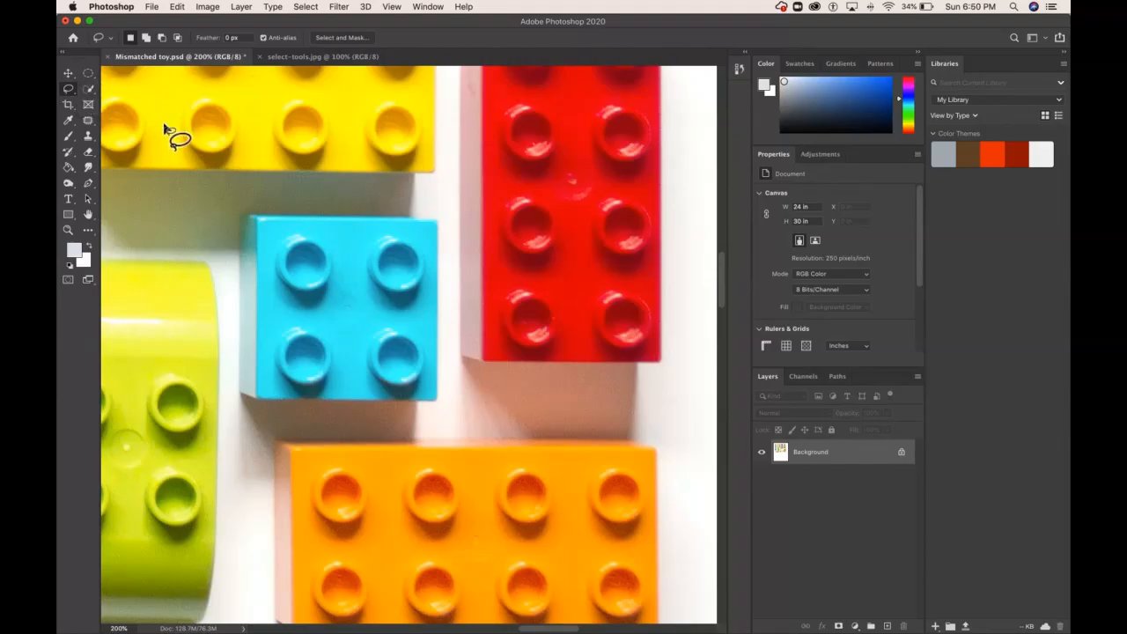
mouse_move(199, 240)
mouse_down()
mouse_move(203, 383)
mouse_move(293, 429)
mouse_move(338, 428)
mouse_up()
mouse_move(520, 272)
mouse_down()
mouse_move(441, 179)
mouse_move(378, 195)
mouse_up()
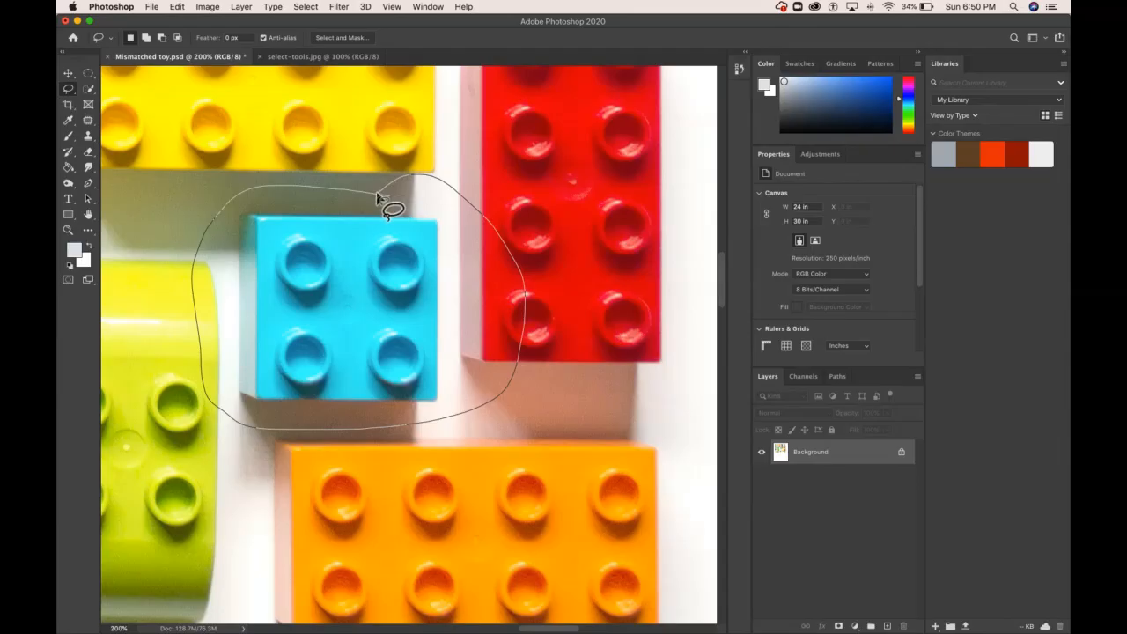
drag(378, 195, 377, 201)
click(365, 207)
Outline the blue brick's top face corner by corner with the Polygonal Lasso, then invert and clear the selection.
click(69, 89)
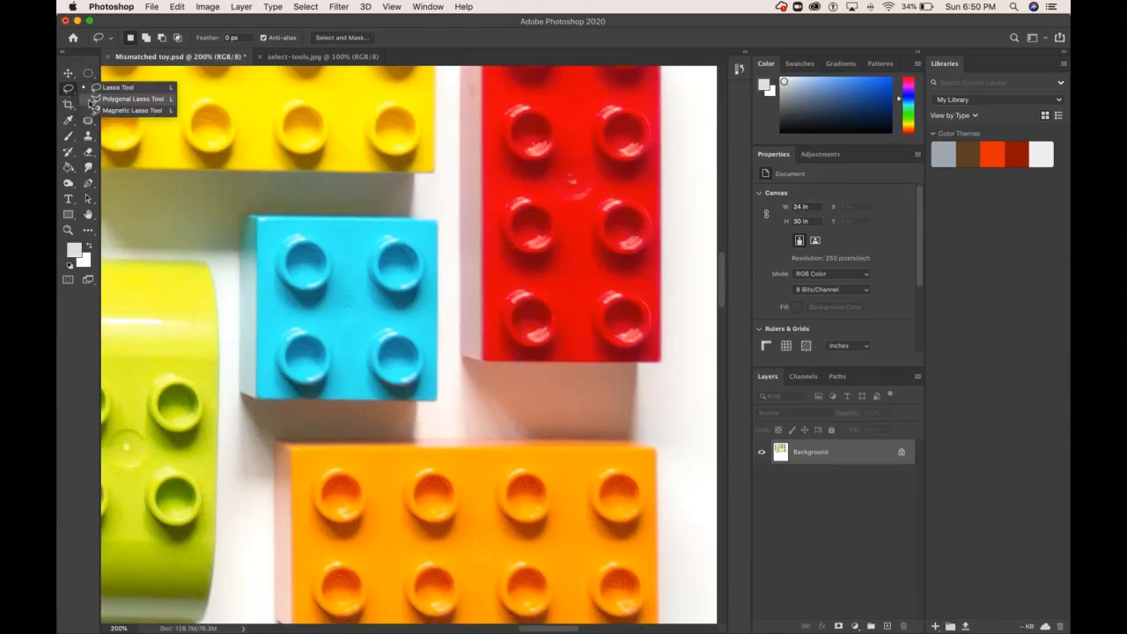
click(123, 98)
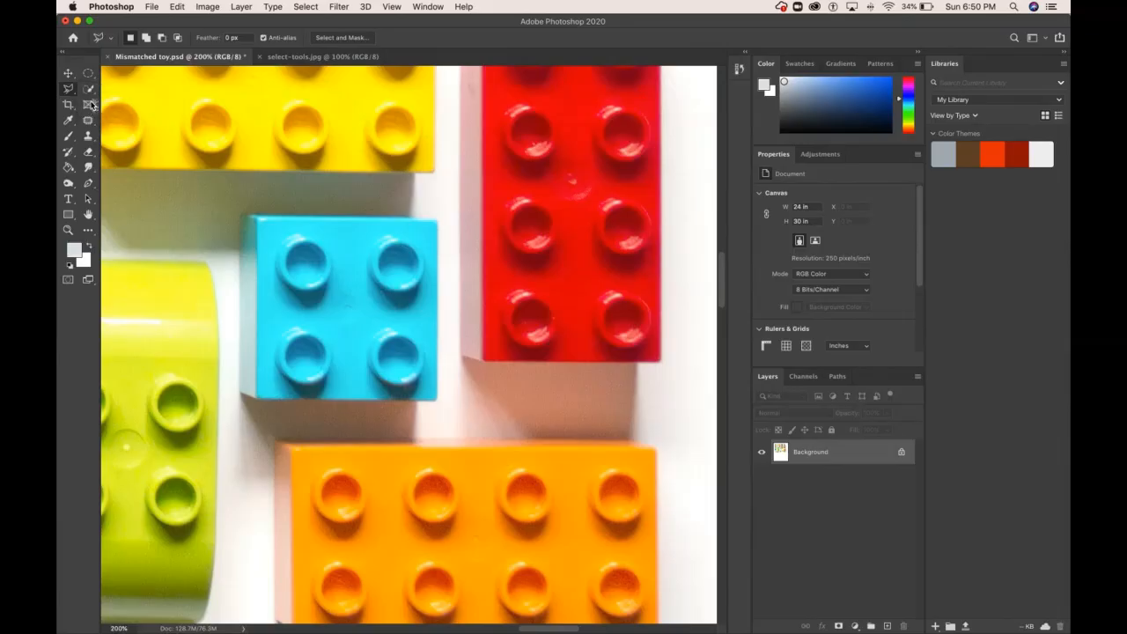
click(256, 219)
click(436, 220)
click(436, 400)
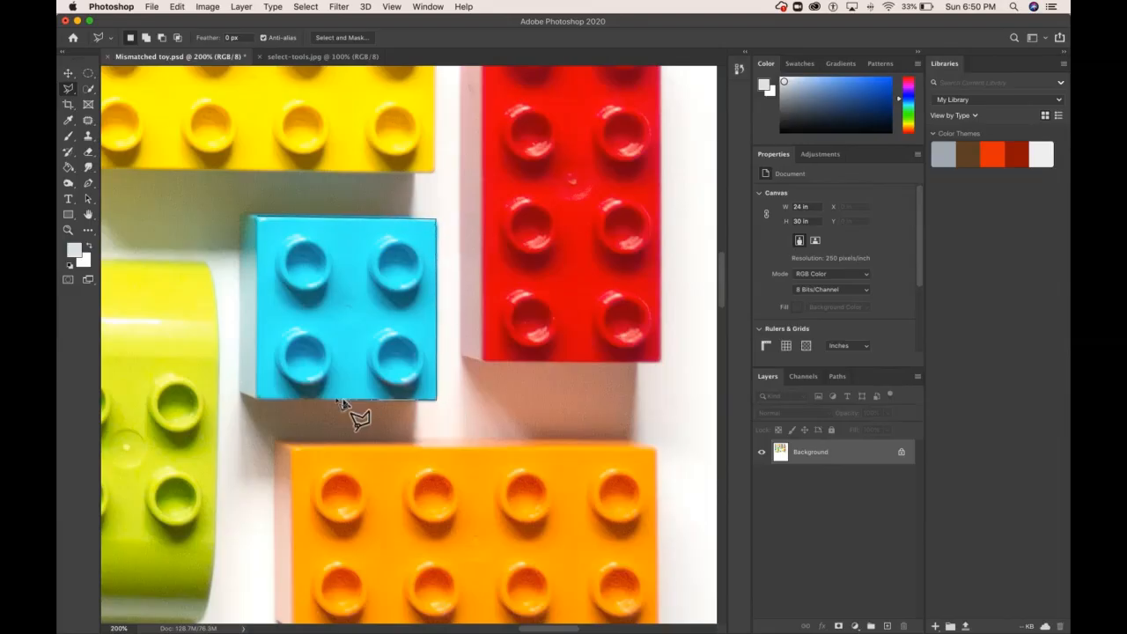
click(256, 398)
click(257, 218)
key(shift+super+i)
key(super+d)
Trace the edges of the blue brick's top face with the Magnetic Lasso to select it, then deselect.
click(69, 90)
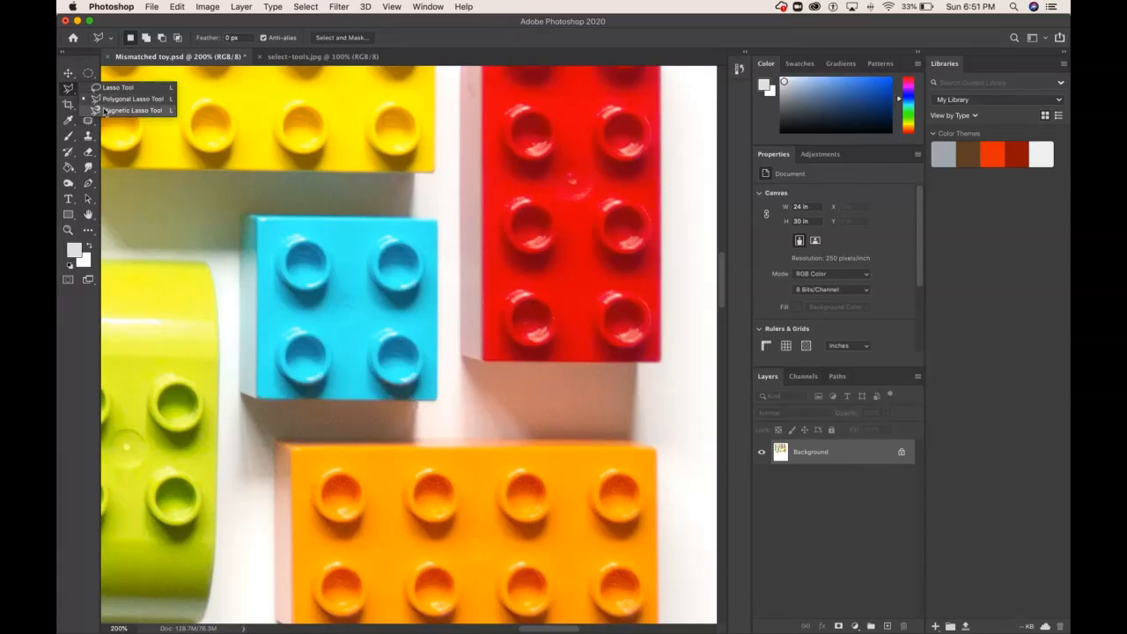
click(132, 109)
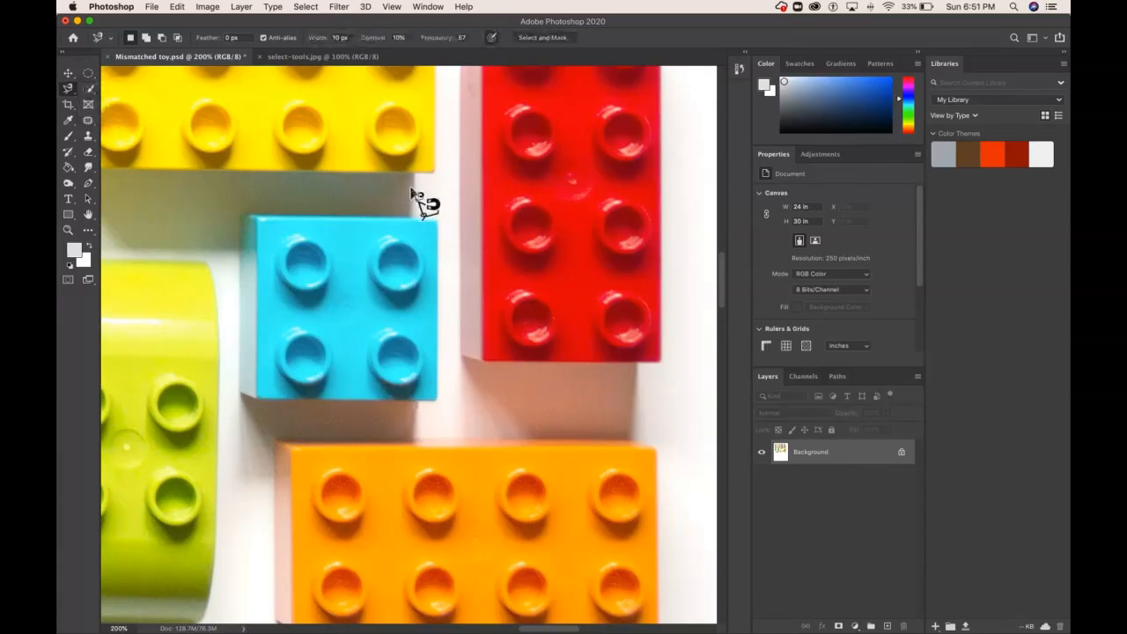
click(258, 218)
mouse_move(298, 220)
mouse_down()
mouse_move(436, 222)
mouse_move(434, 402)
mouse_move(259, 398)
mouse_move(255, 222)
mouse_up()
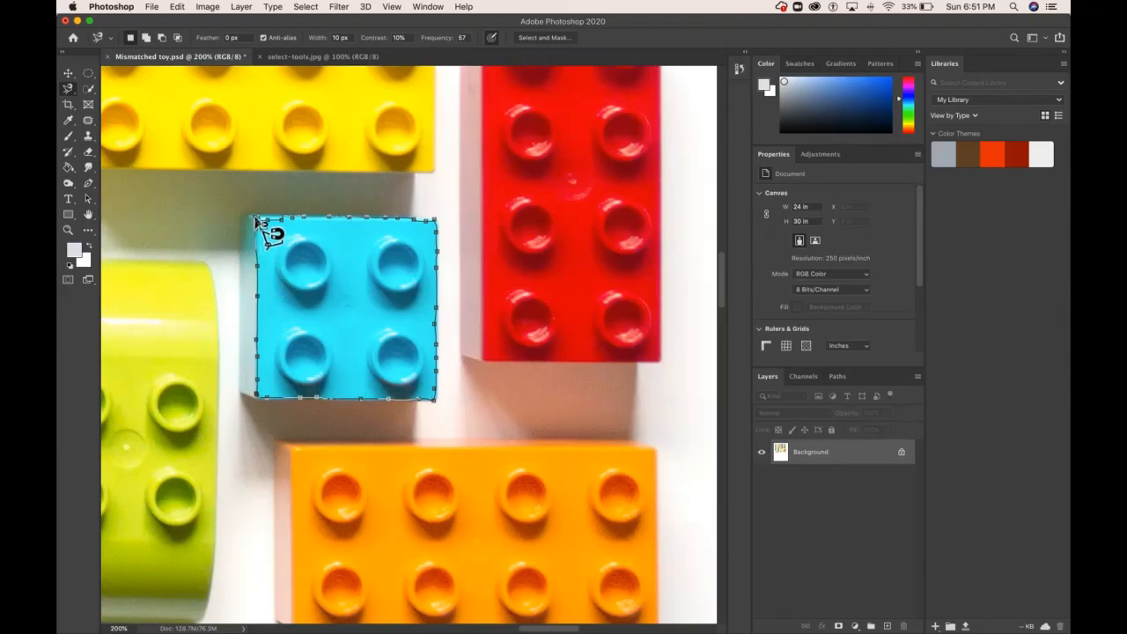
click(257, 222)
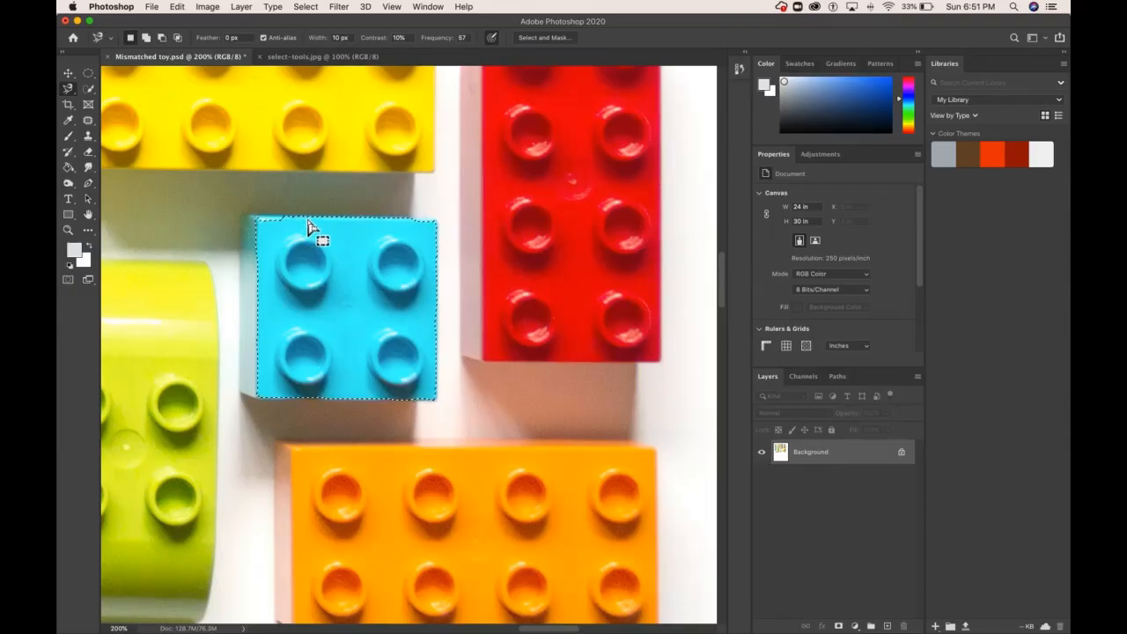
key(super+d)
Frame the blue brick's top face with the Object Selection tool in Rectangle mode.
click(88, 92)
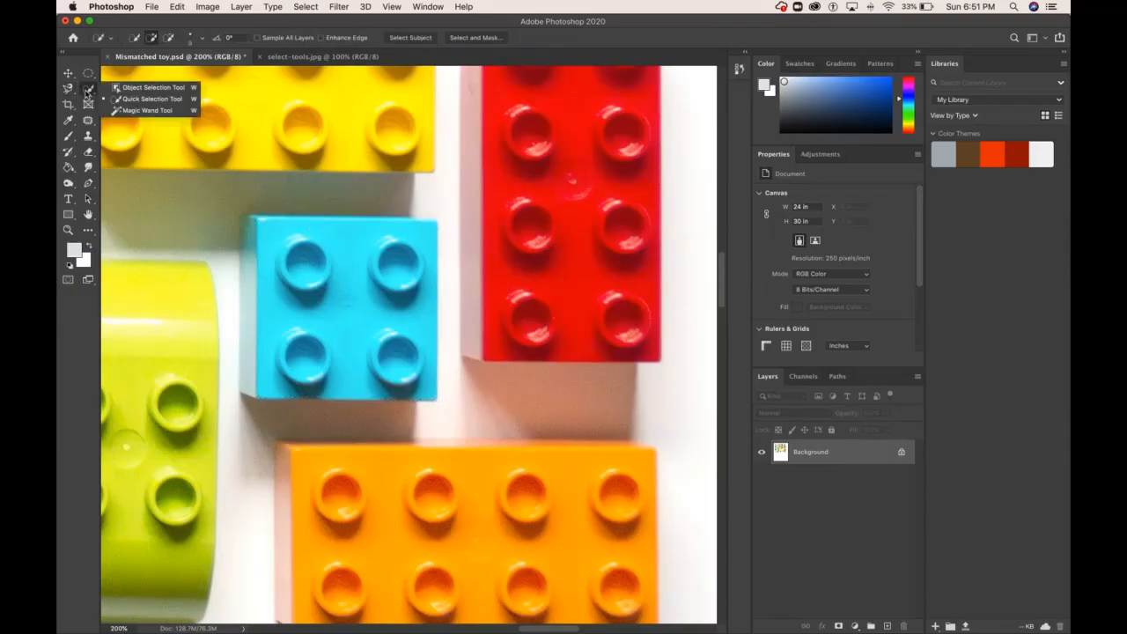
click(146, 89)
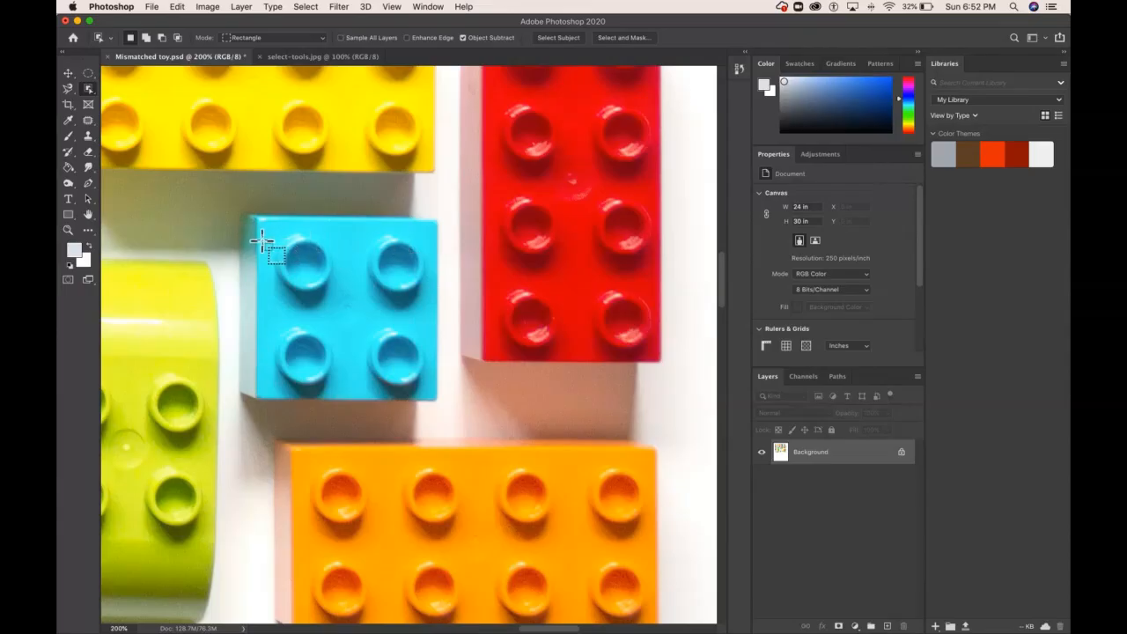
drag(258, 236, 435, 399)
Select the blue brick's top face with the Quick Selection tool and look at its brush options.
click(89, 90)
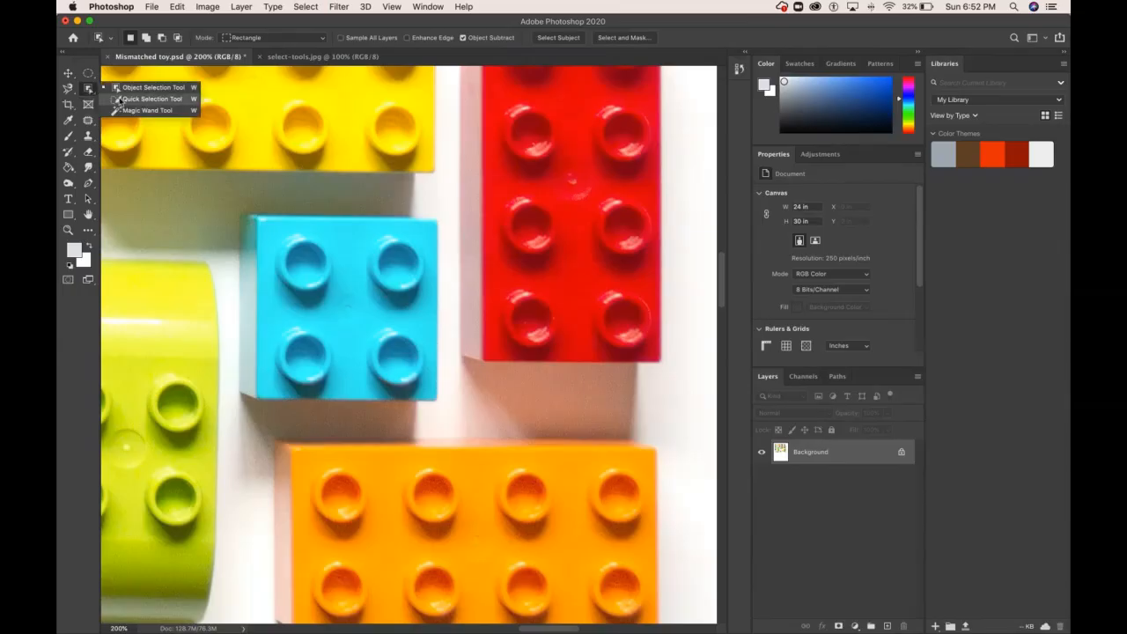
click(118, 99)
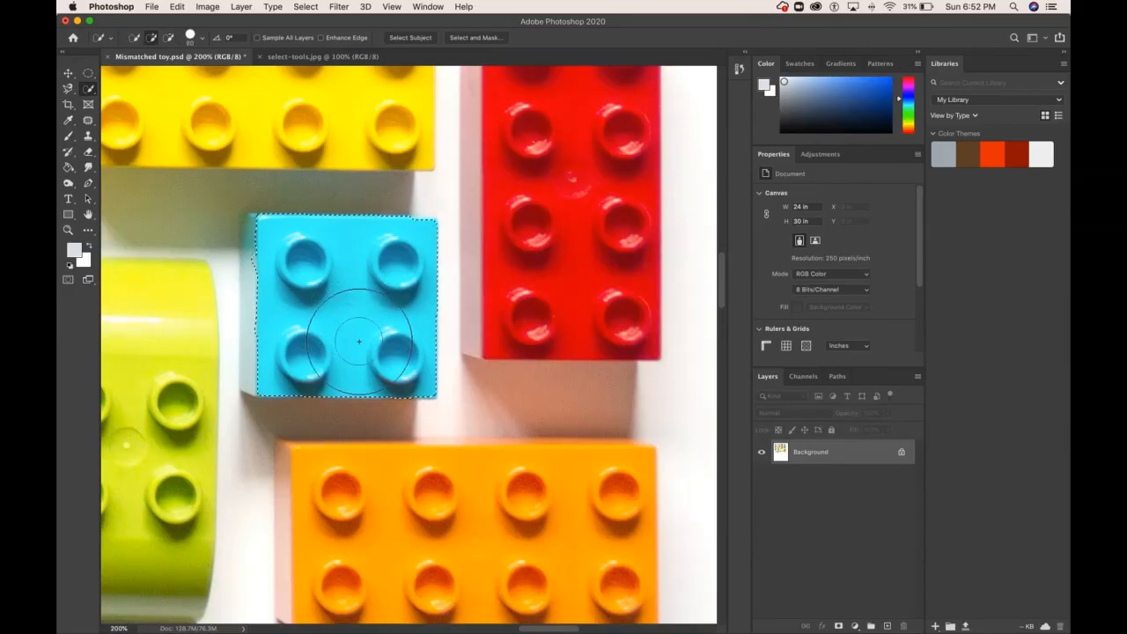
click(202, 40)
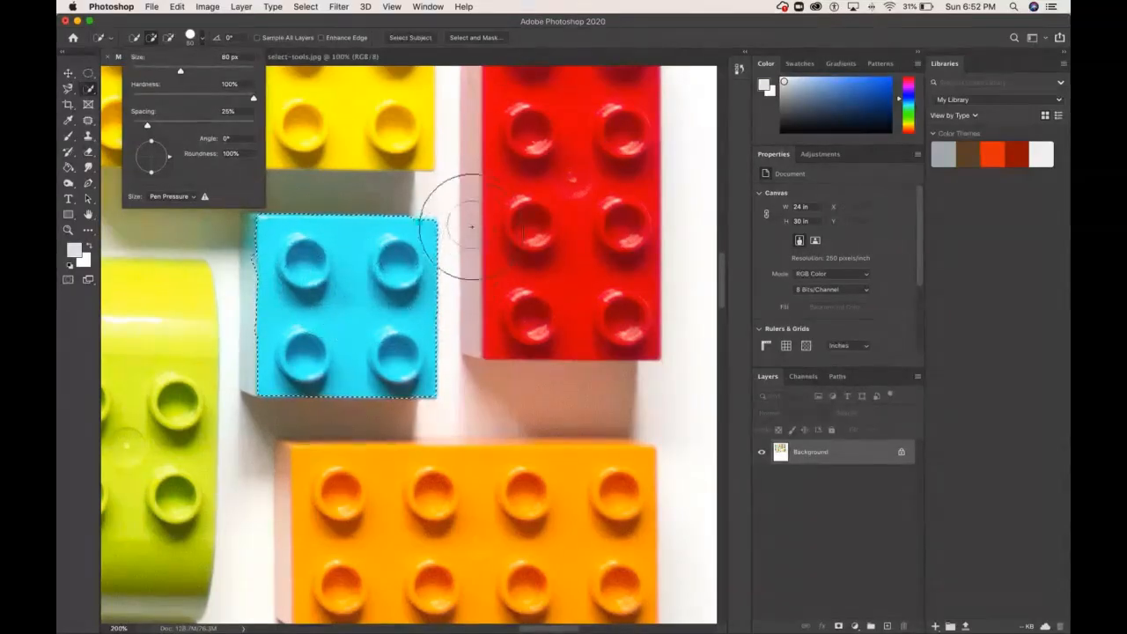
click(372, 266)
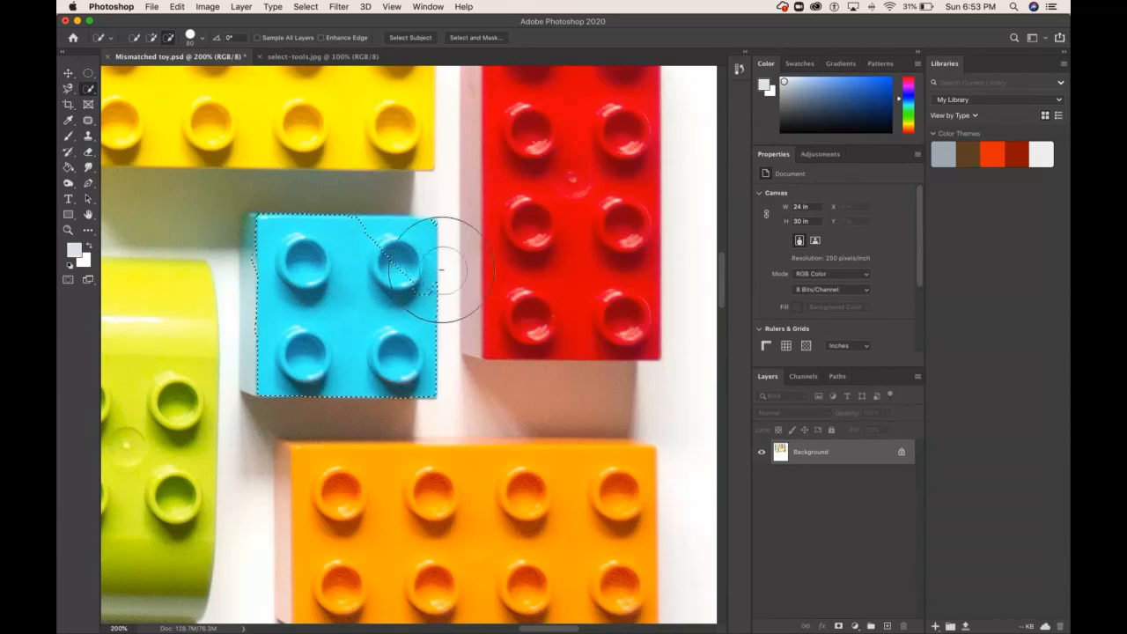
Try subtracting the blue brick's right-hand part from the quick selection, then undo strokes and deselect.
mouse_move(385, 202)
mouse_down()
mouse_move(333, 191)
mouse_move(345, 222)
mouse_up()
drag(398, 273, 432, 319)
mouse_move(431, 377)
mouse_down()
mouse_move(424, 317)
mouse_move(420, 372)
mouse_move(406, 398)
mouse_move(391, 396)
mouse_move(446, 329)
mouse_up()
key(super+z)
key(super+z)
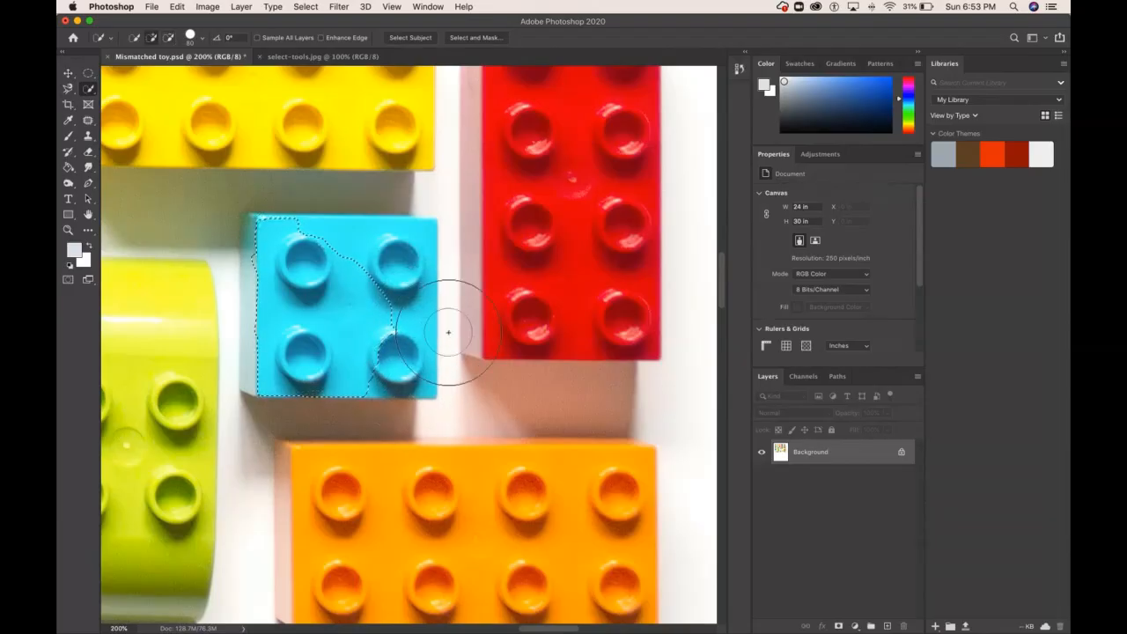
key(super+d)
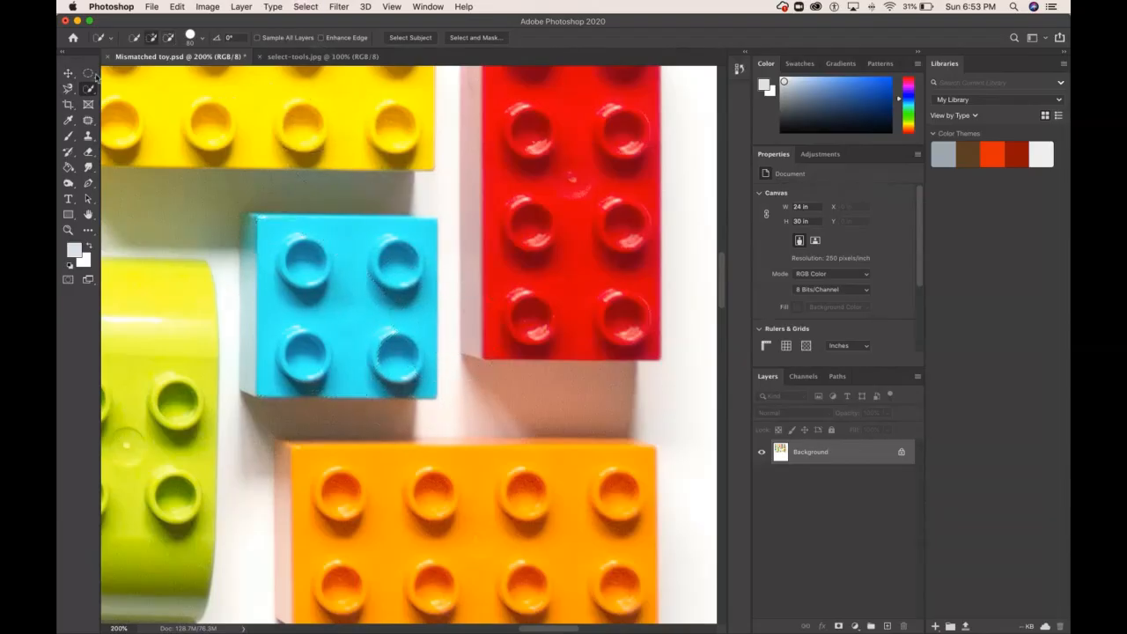
Select roughly the left half of the blue brick's top face with the Rectangular Marquee tool.
click(86, 75)
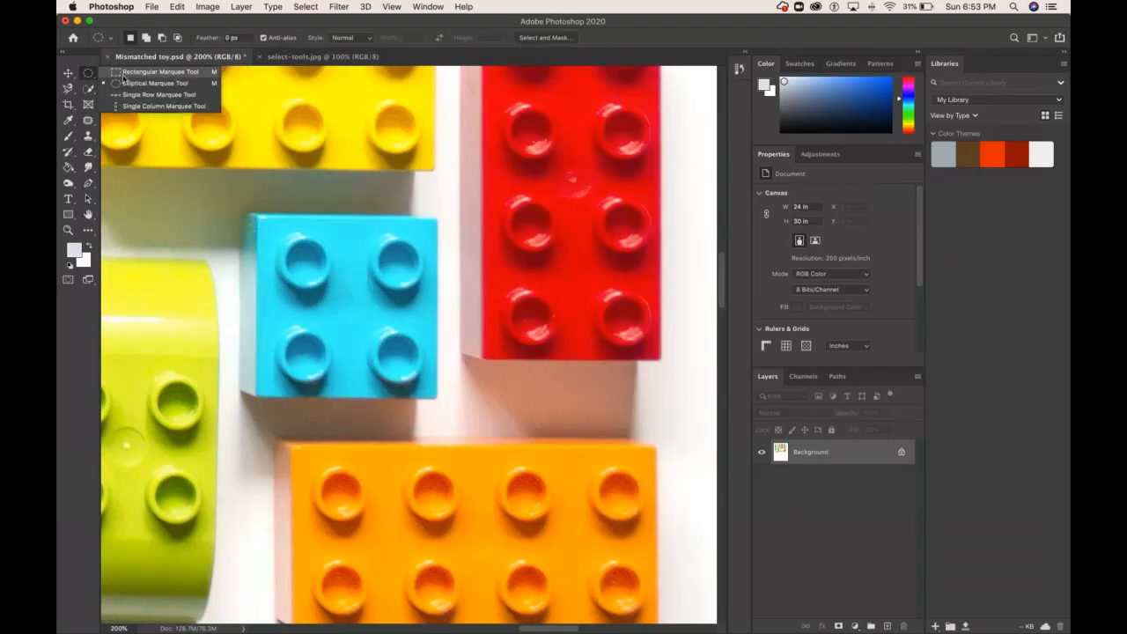
click(124, 74)
drag(273, 231, 359, 394)
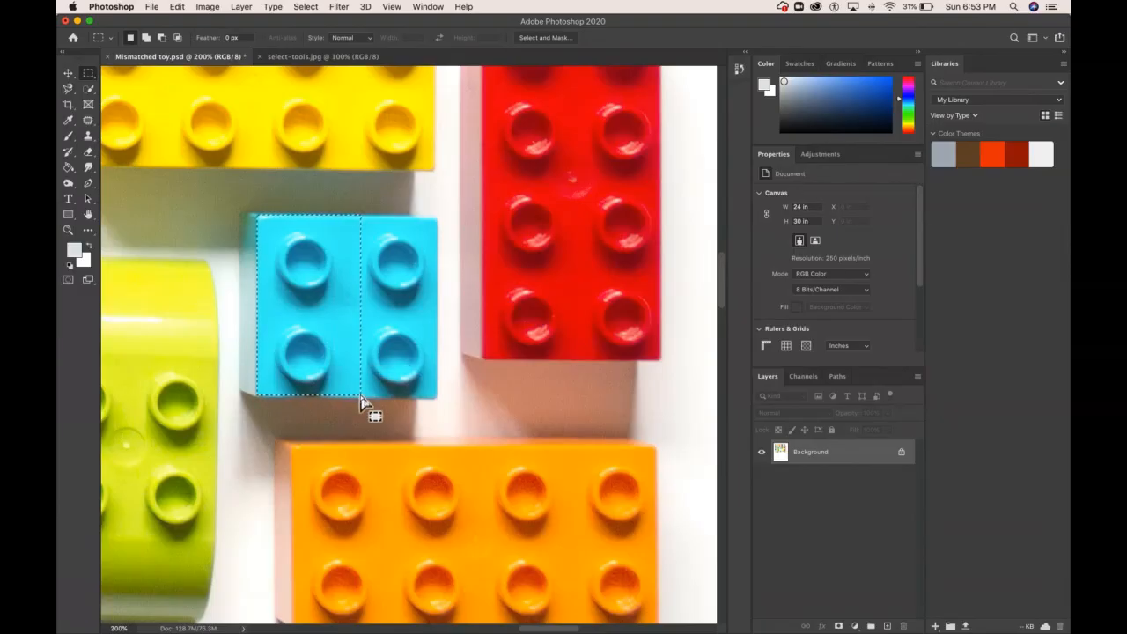
Reshape the right edge of the rectangular selection by adding and subtracting freehand Lasso areas, then deselect.
click(67, 89)
click(115, 86)
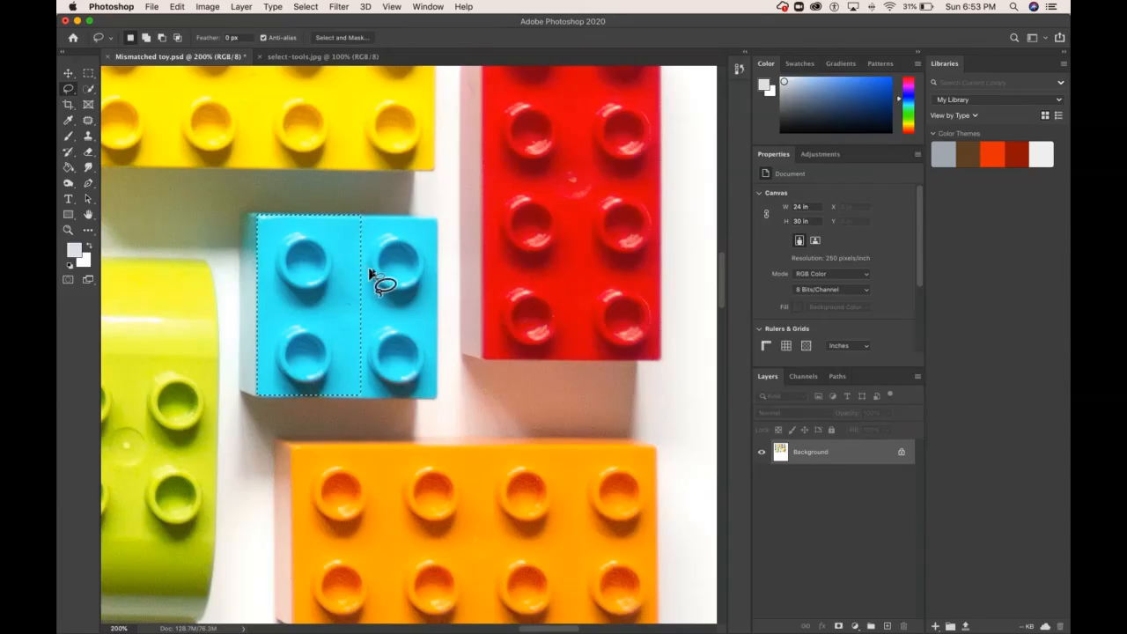
key(shift)
mouse_move(419, 236)
mouse_down()
mouse_move(286, 230)
mouse_move(267, 331)
mouse_move(277, 373)
mouse_move(420, 382)
mouse_move(435, 346)
mouse_move(420, 231)
mouse_up()
mouse_move(437, 236)
mouse_down()
mouse_move(406, 214)
mouse_move(382, 229)
mouse_move(361, 296)
mouse_move(365, 401)
mouse_move(404, 415)
mouse_move(443, 344)
mouse_move(452, 287)
mouse_move(438, 247)
mouse_up()
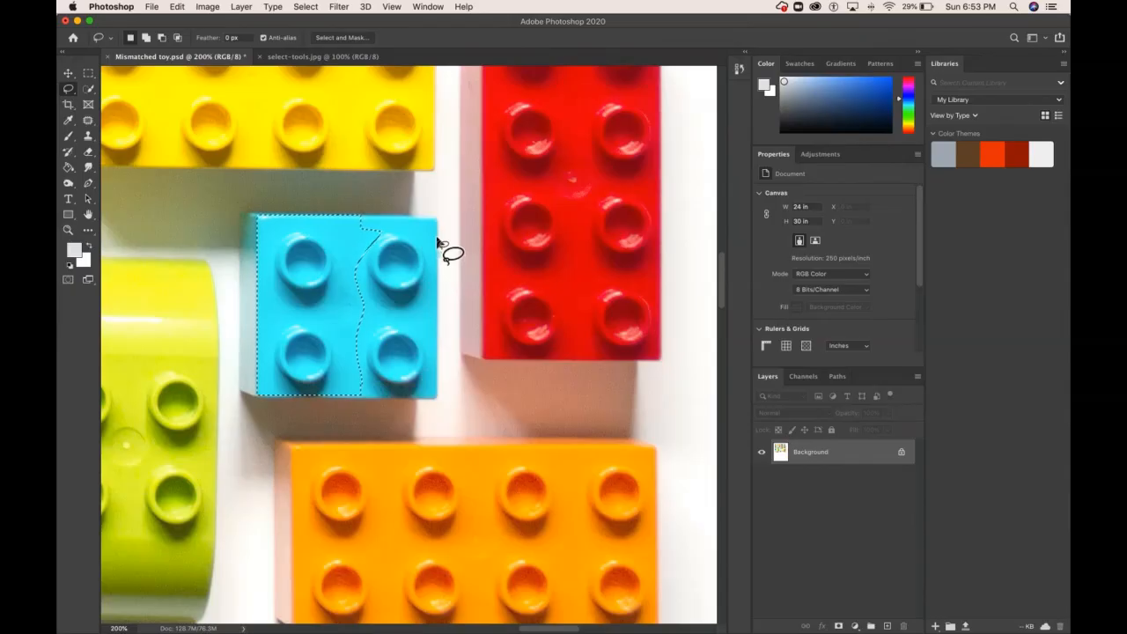
key(super+d)
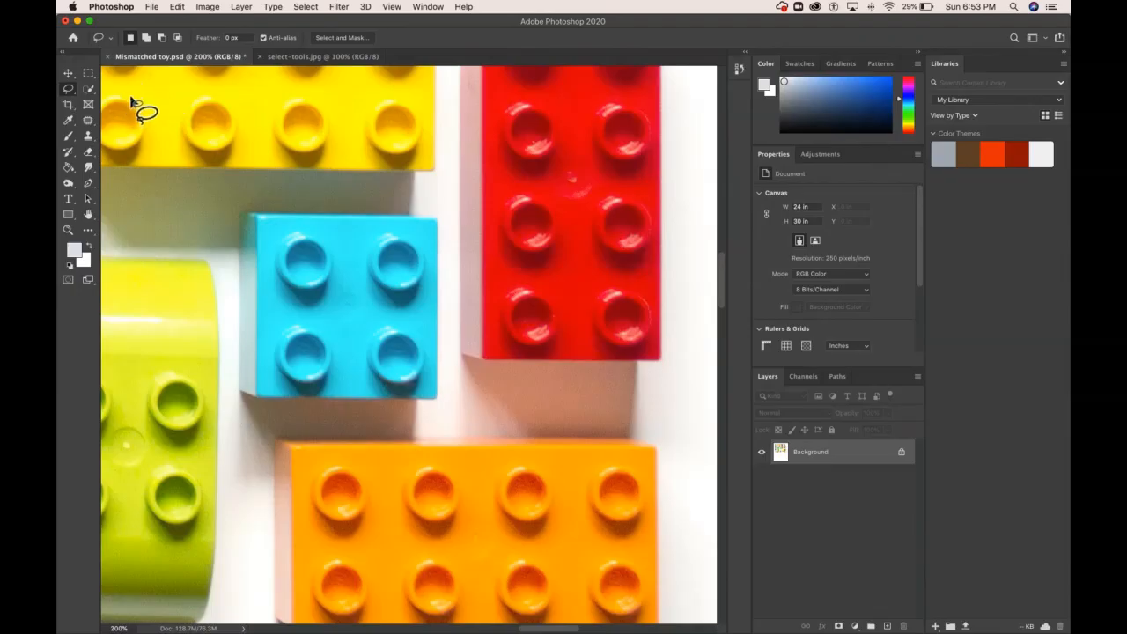
Select the blue brick's top face with the Magic Wand tool at a tolerance of 32.
click(88, 74)
right_click(88, 76)
click(88, 77)
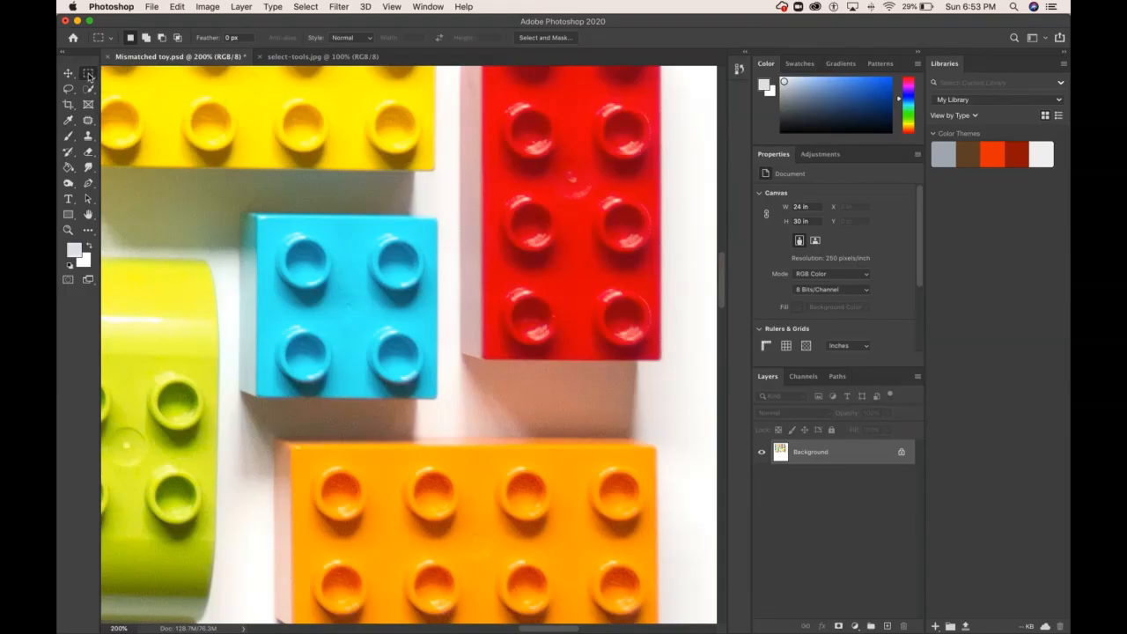
click(68, 89)
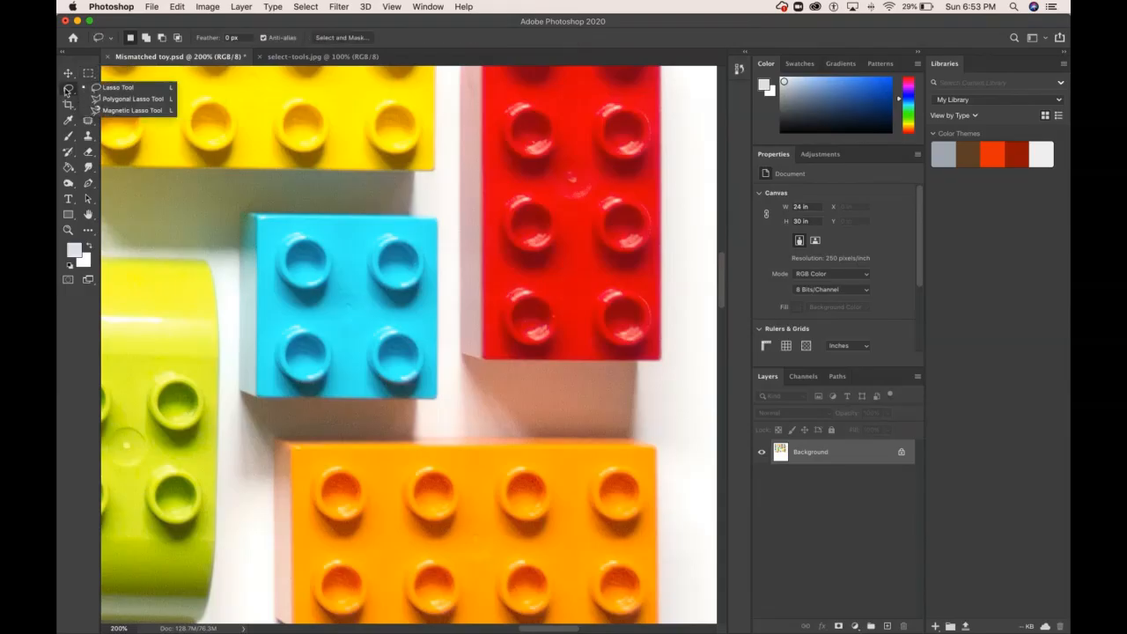
click(88, 88)
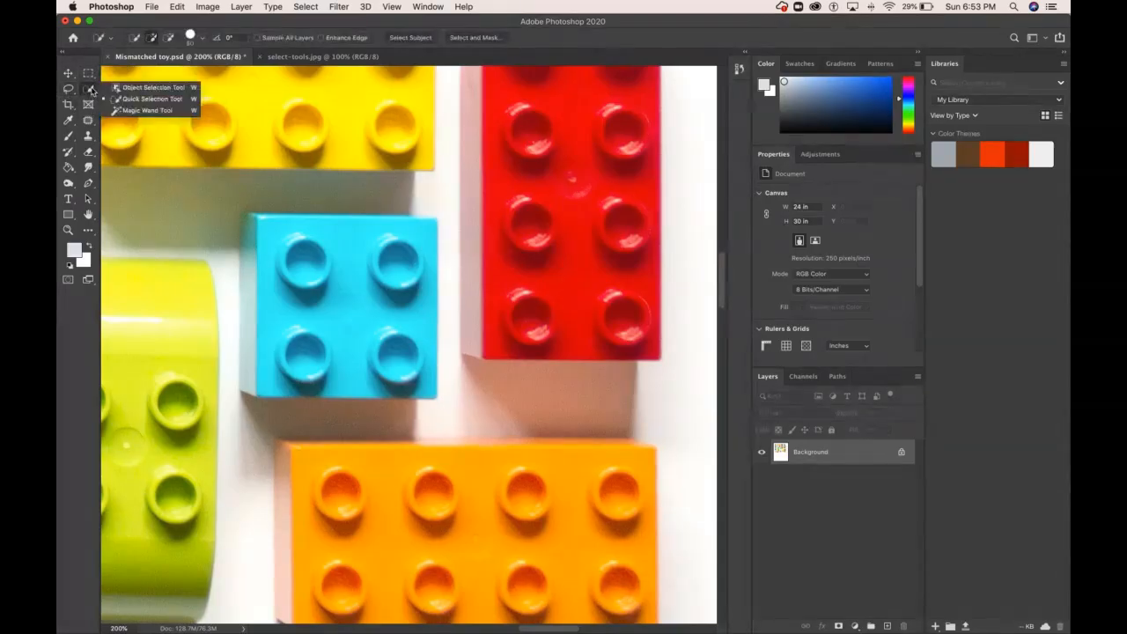
click(137, 113)
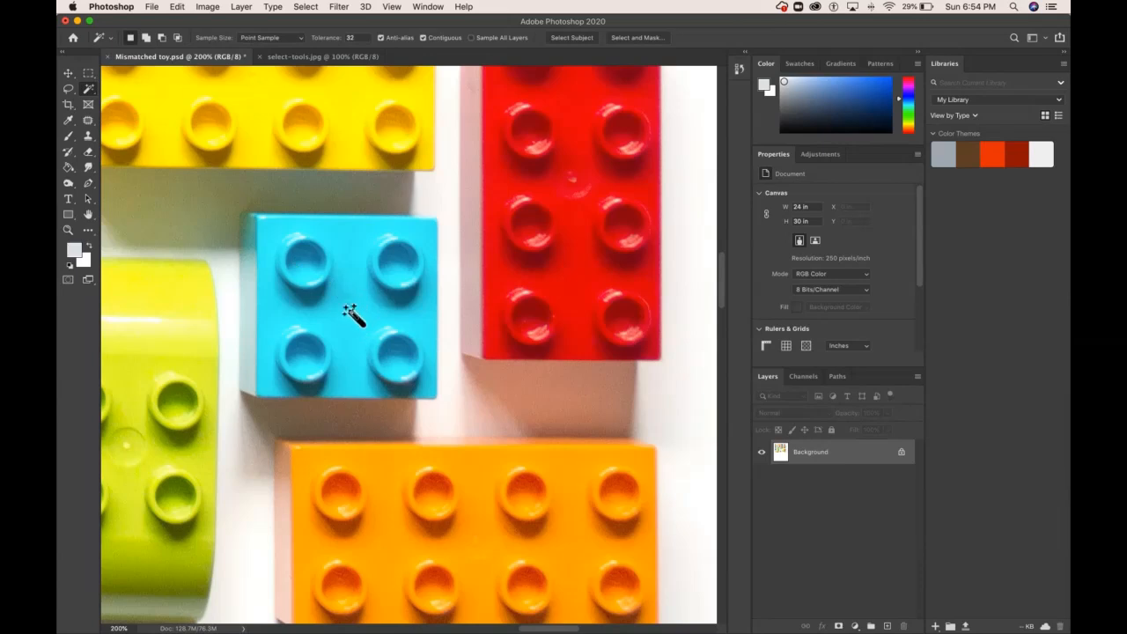
click(339, 333)
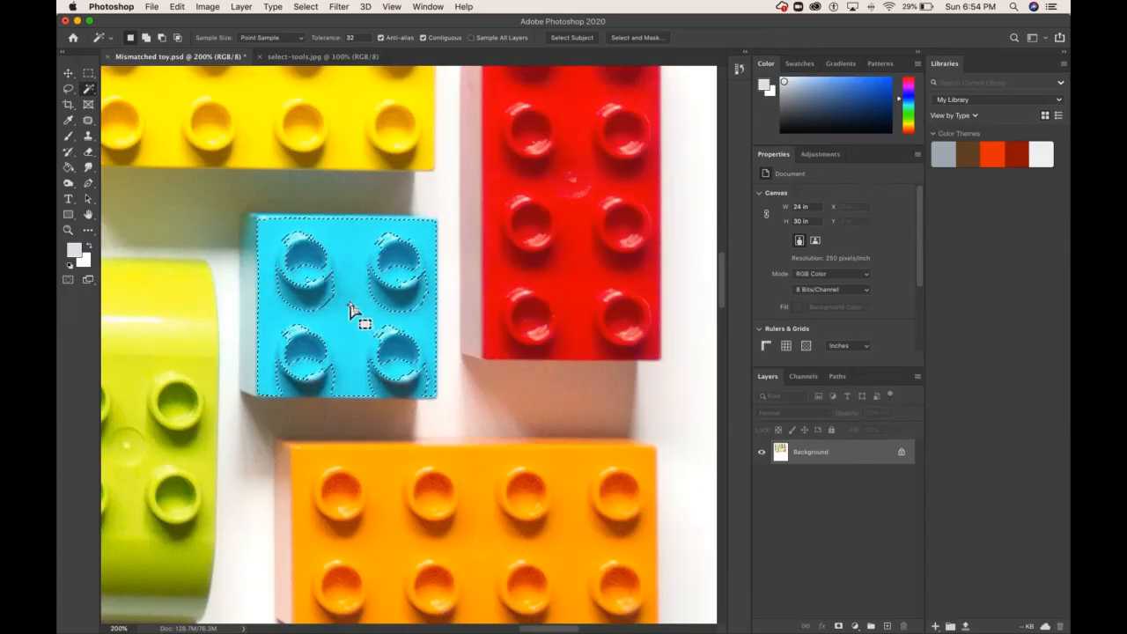
Examine the edge of the Magic Wand selection around the blue brick's studs at pixel level, then the whole top face.
key(super+equal)
key(super+equal)
key(super+equal)
key(super+equal)
key(super+equal)
key(super+equal)
key(super+equal)
key(super+equal)
key(super+equal)
key(super+equal)
key(super+equal)
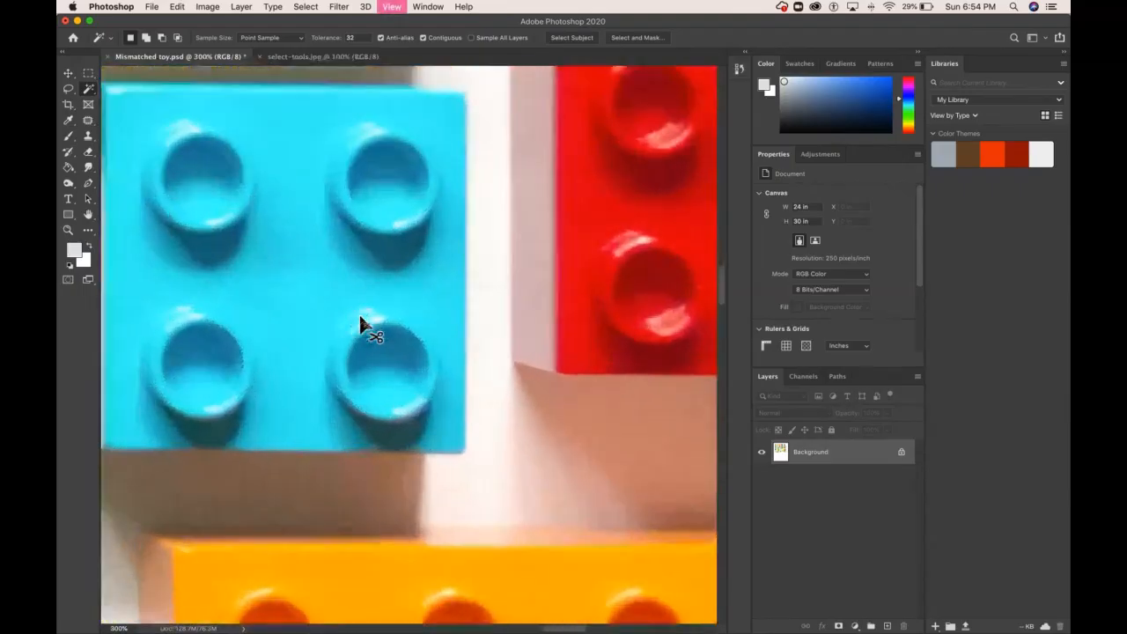
key(super+equal)
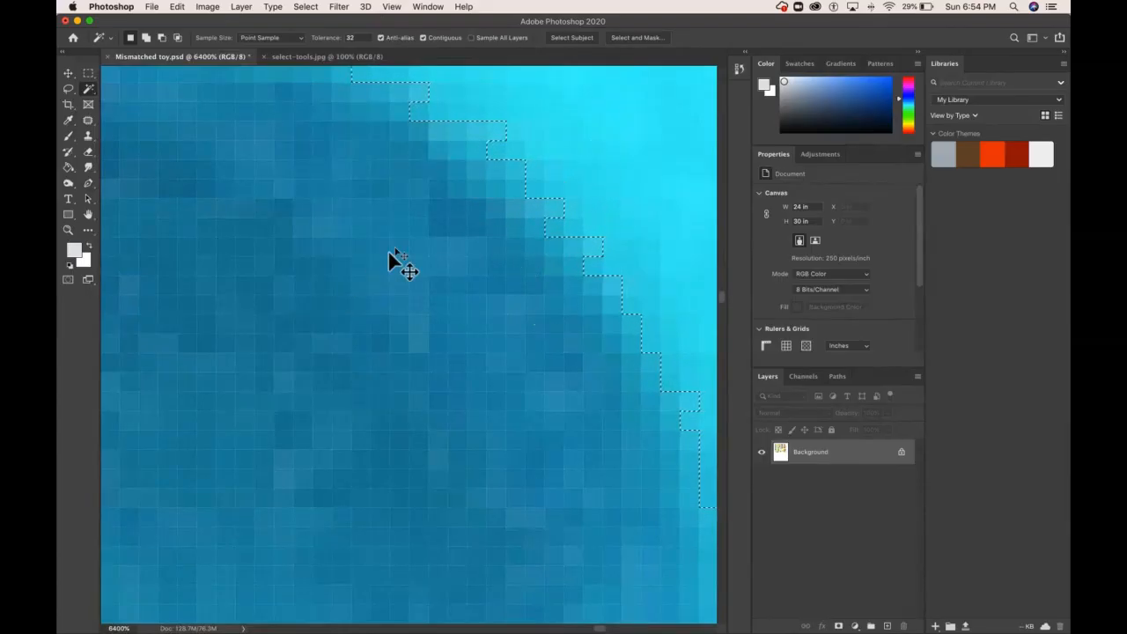
key(super+minus)
key(super+minus)
key(super+minus)
key(super+minus)
key(super+minus)
key(super+minus)
key(super+minus)
key(super+minus)
key(super+minus)
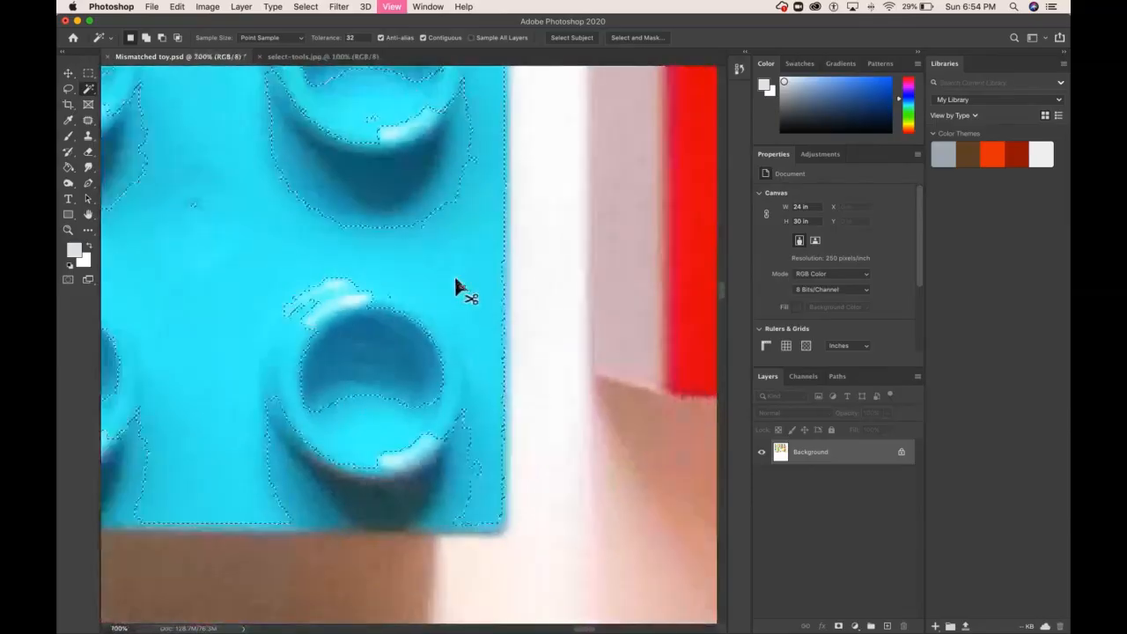
key(super+minus)
drag(269, 232, 357, 275)
click(357, 279)
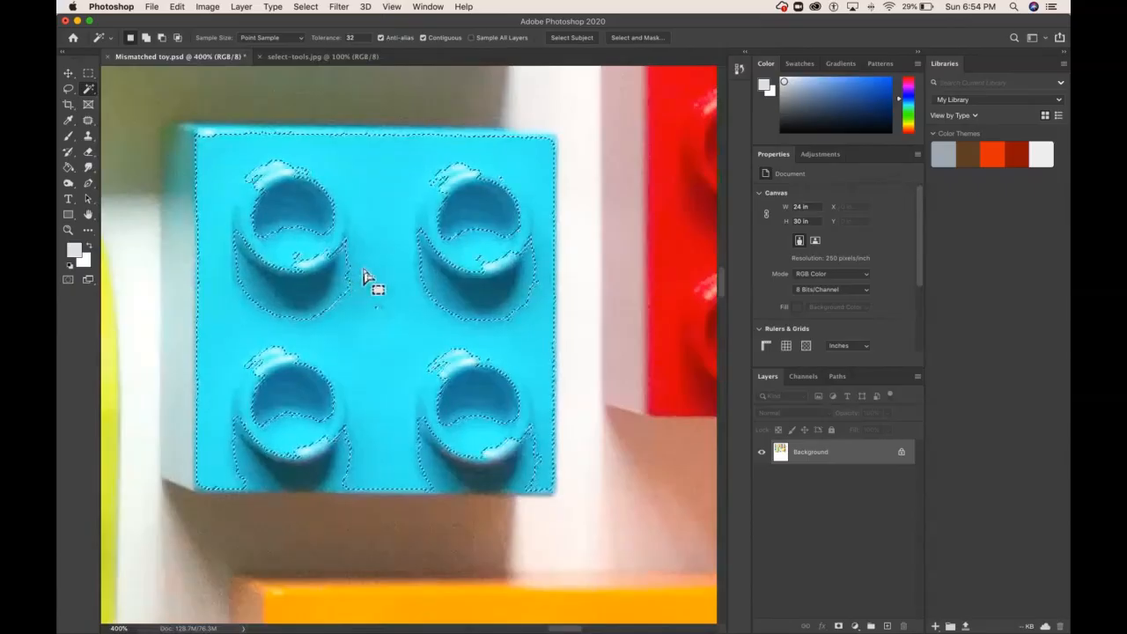
scroll(370, 274, down, 1)
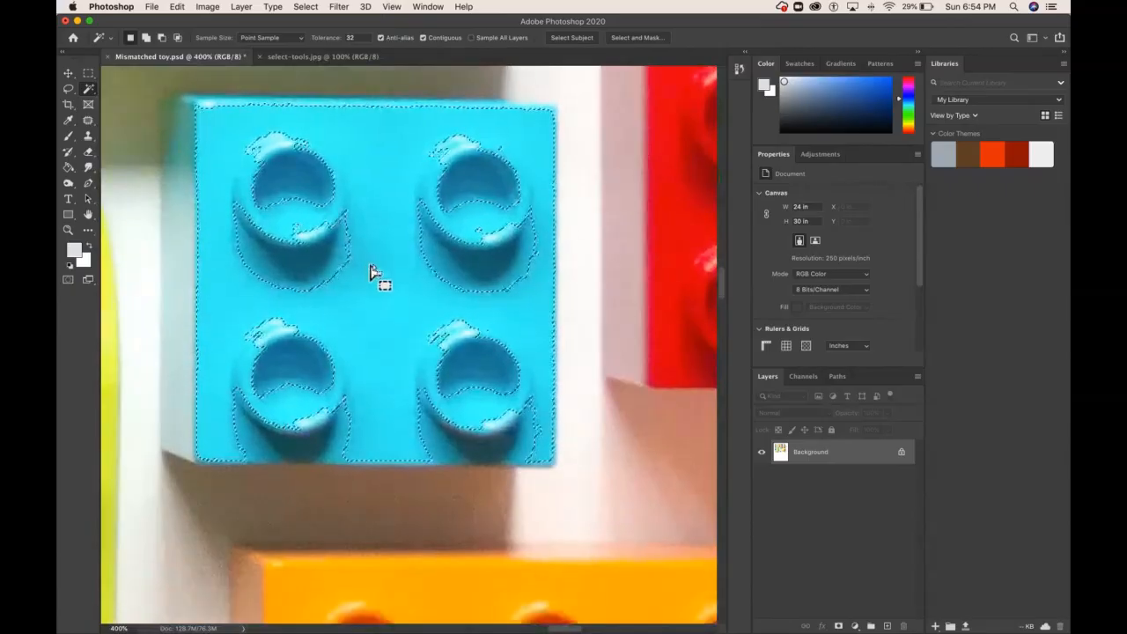
Keep the Magic Wand tool active and deselect the blue brick's top face.
click(91, 92)
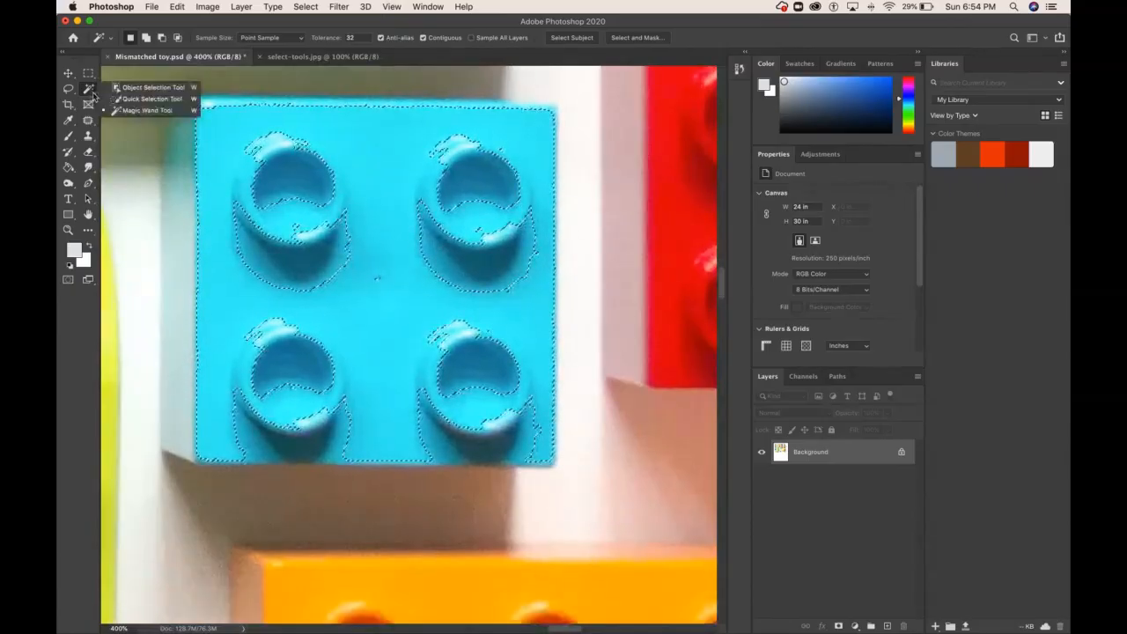
click(151, 112)
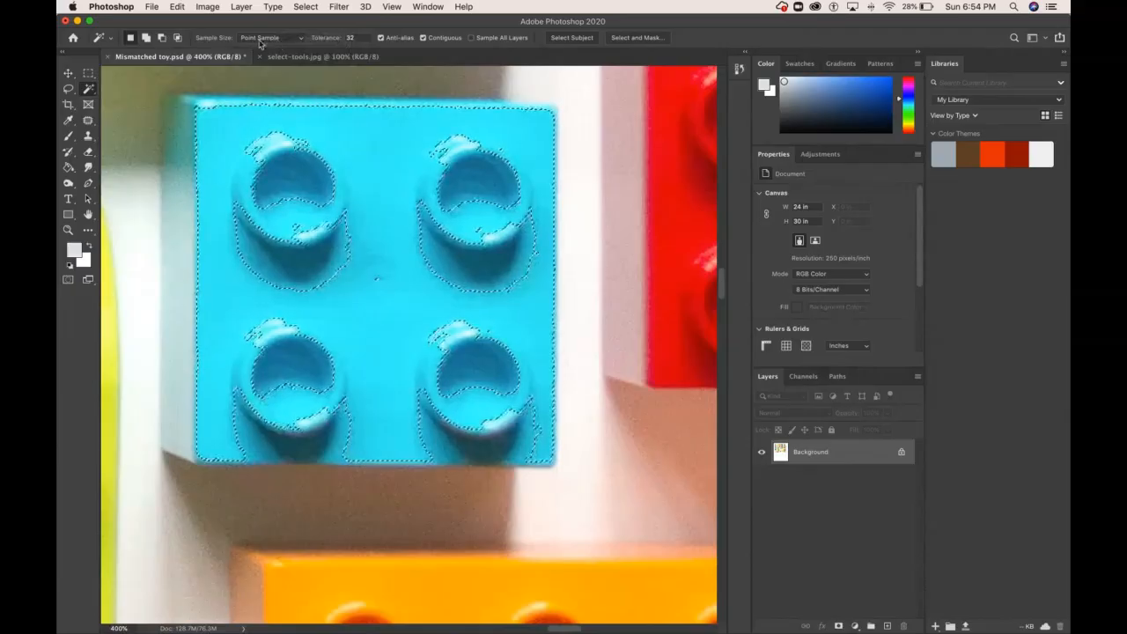
key(super+d)
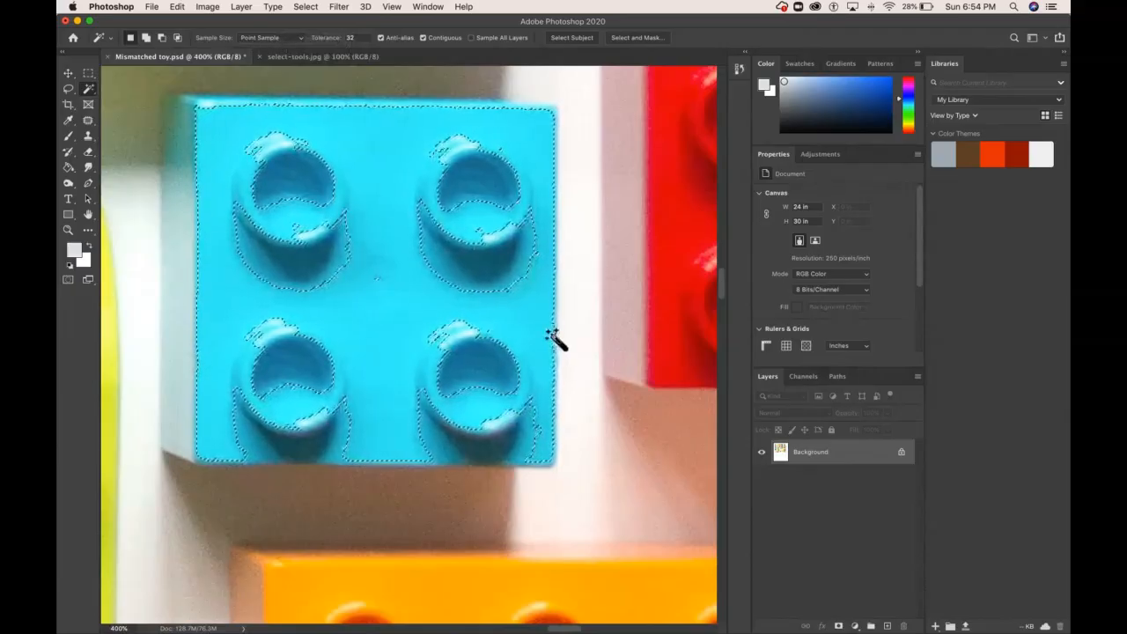
key(super+minus)
key(super+minus)
key(super+minus)
key(super+minus)
key(super+minus)
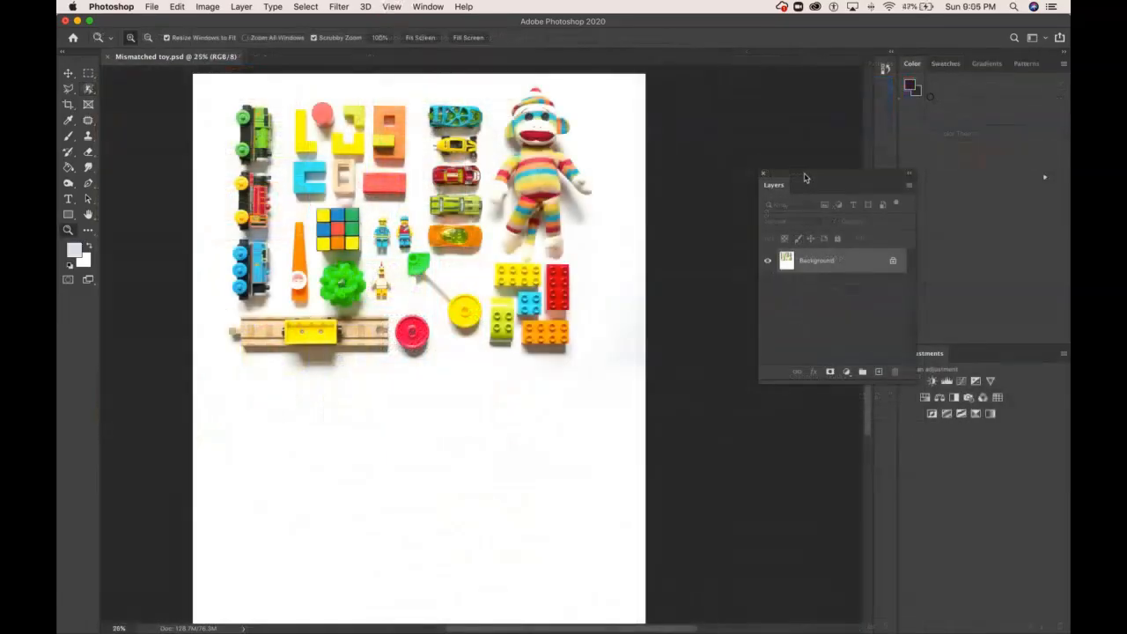
Move the floating Layers panel close beside the photo and look through the list of available panels.
drag(804, 179, 728, 121)
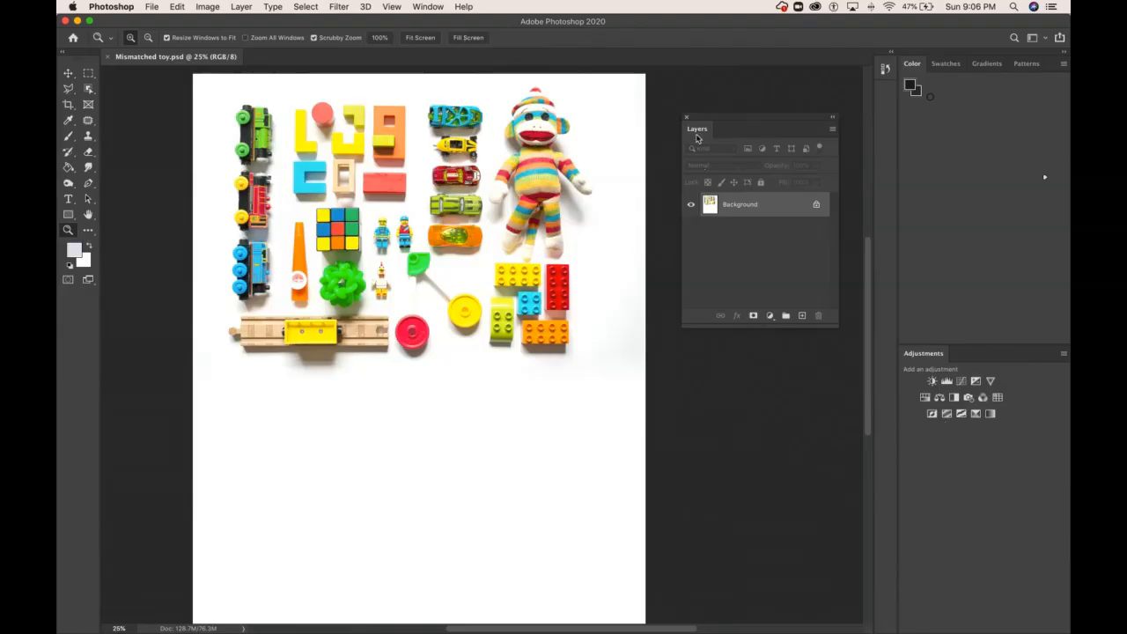
click(428, 6)
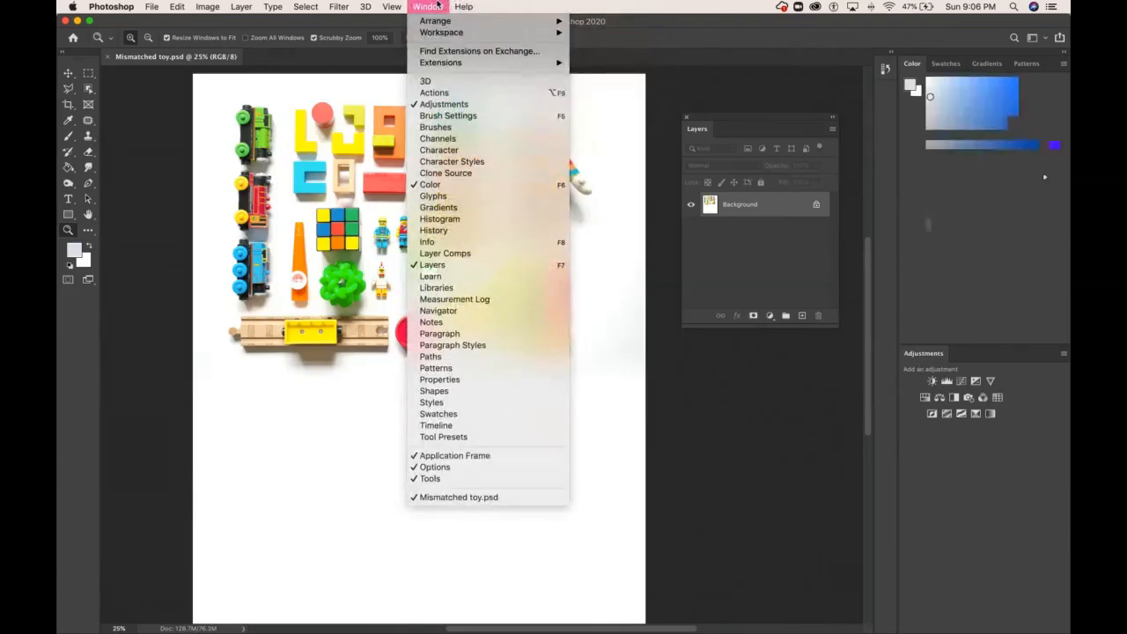
click(737, 121)
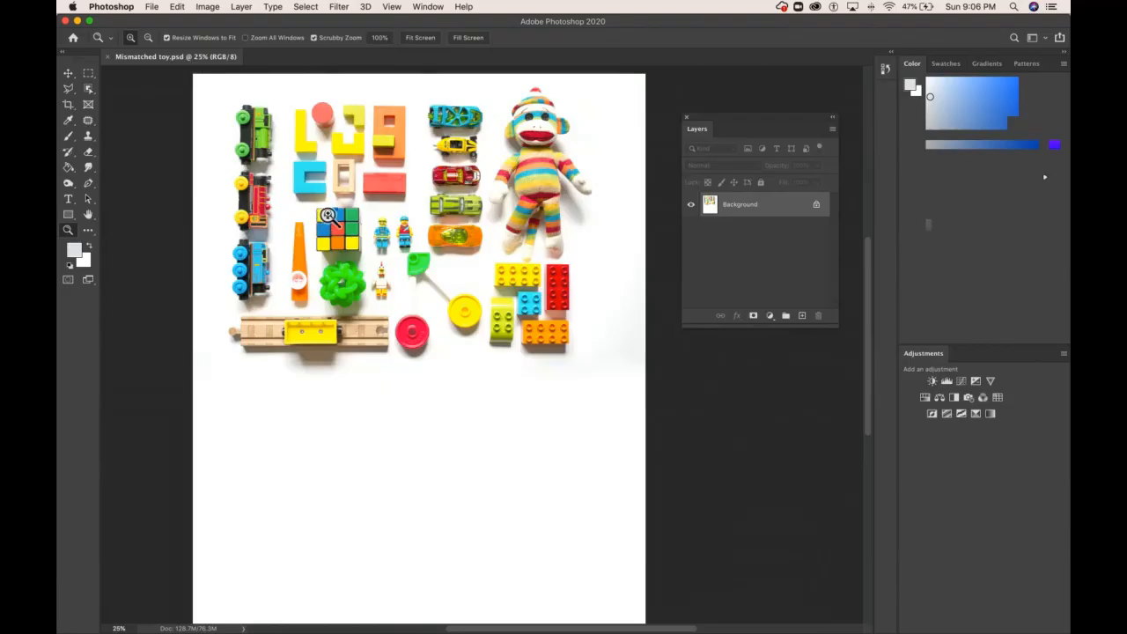
Select the yellow L-shaped block, including its visible side faces, by tracing its corners with the Polygonal Lasso tool.
click(313, 148)
click(309, 146)
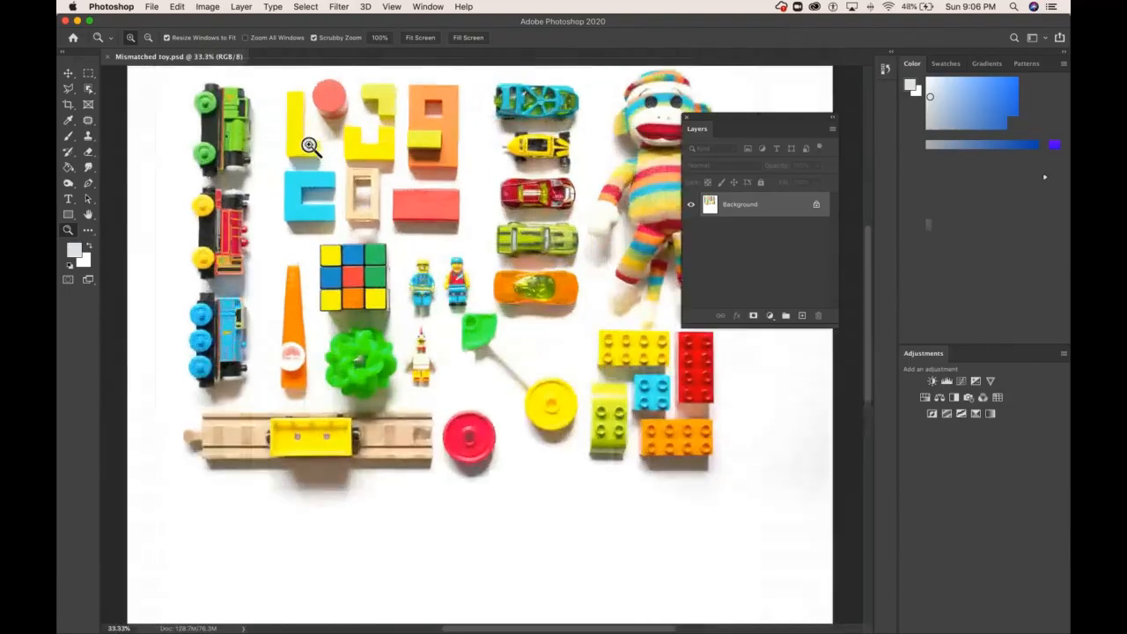
click(300, 141)
drag(299, 159, 362, 334)
click(363, 334)
click(362, 333)
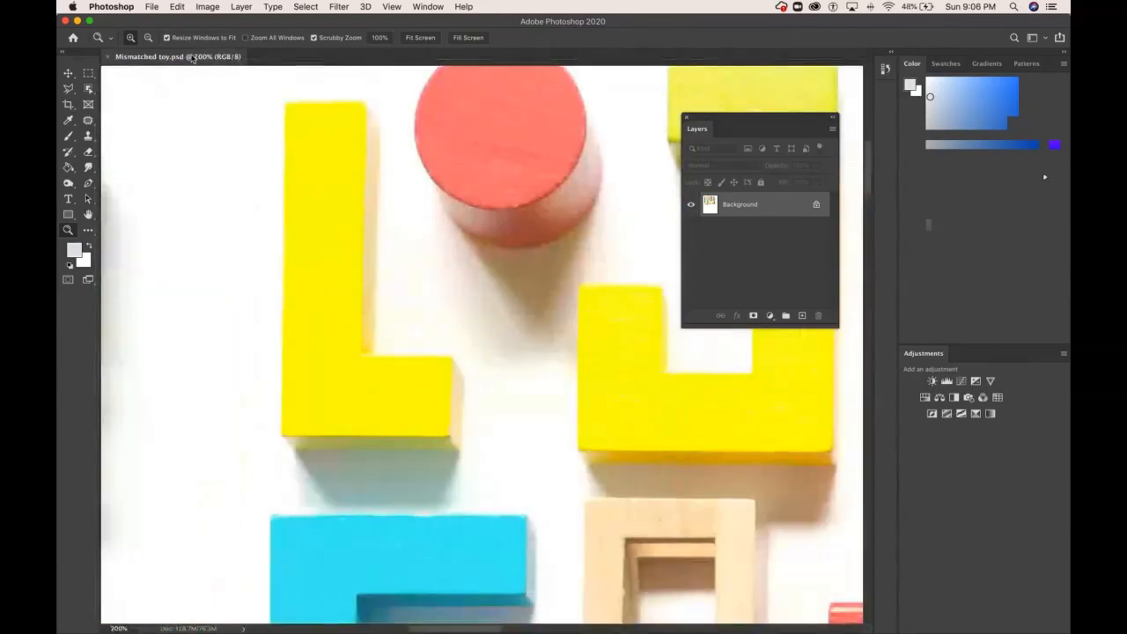
click(68, 90)
click(69, 90)
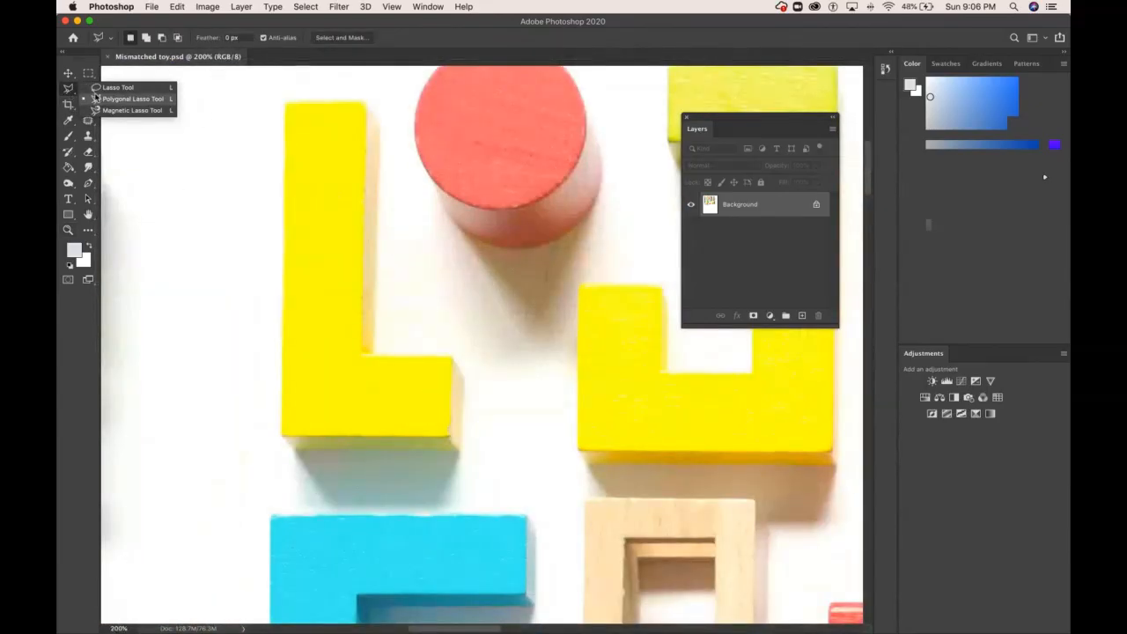
click(123, 99)
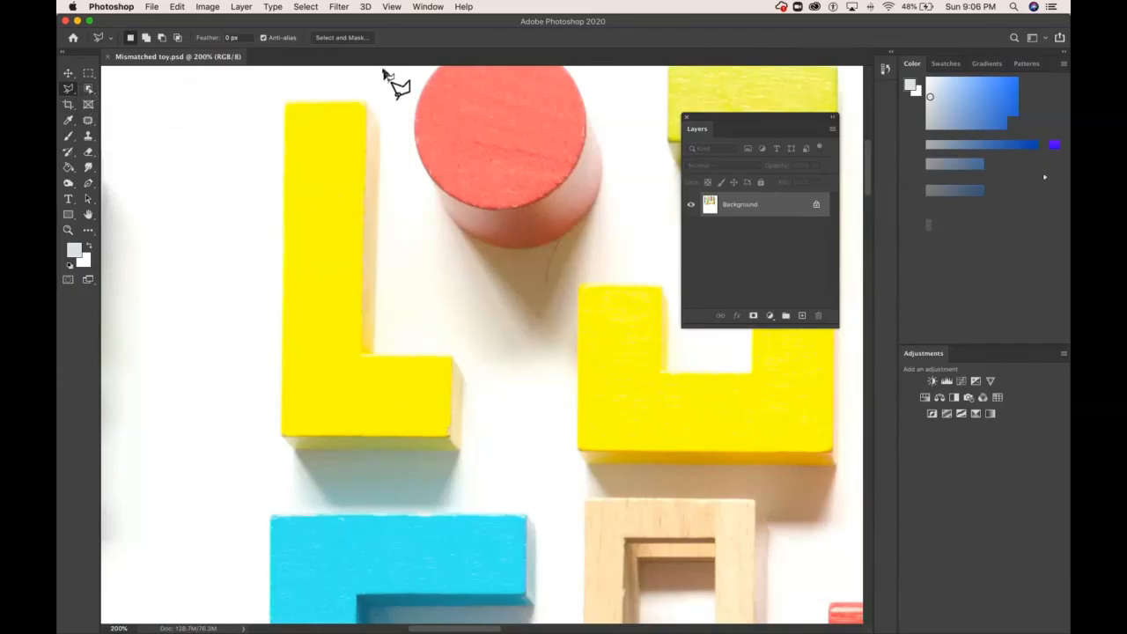
click(286, 102)
click(368, 102)
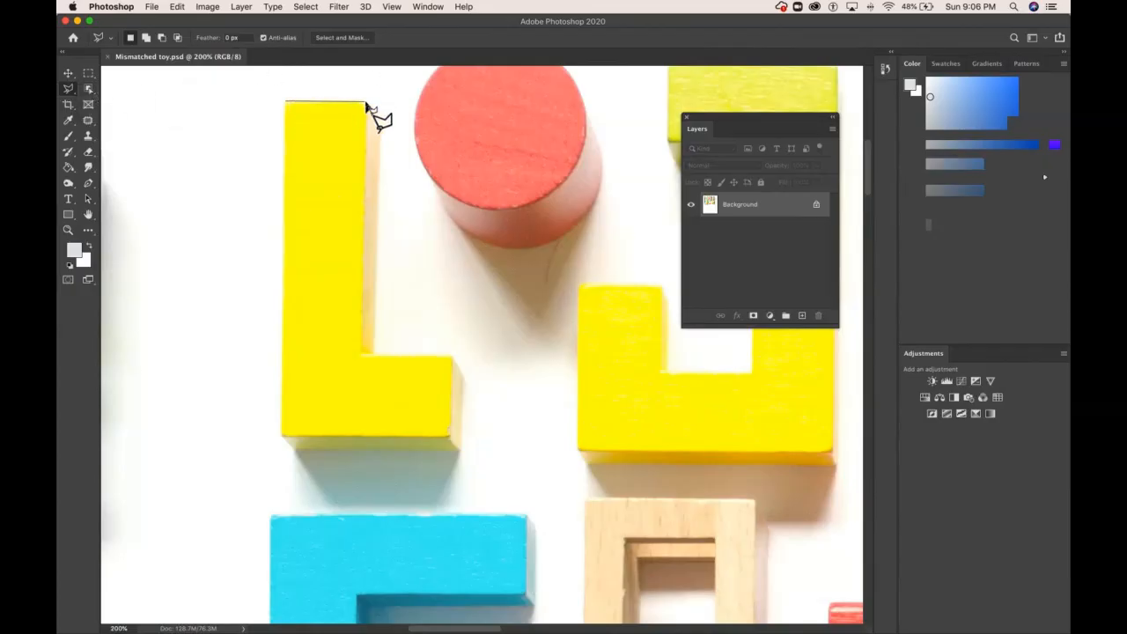
click(380, 121)
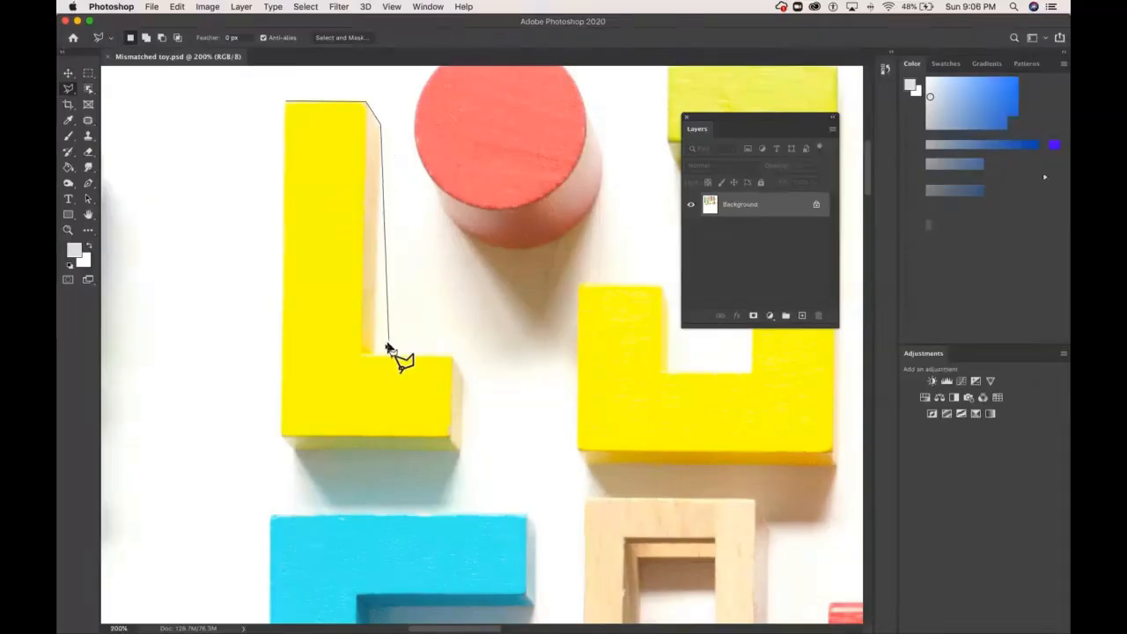
click(375, 354)
click(451, 355)
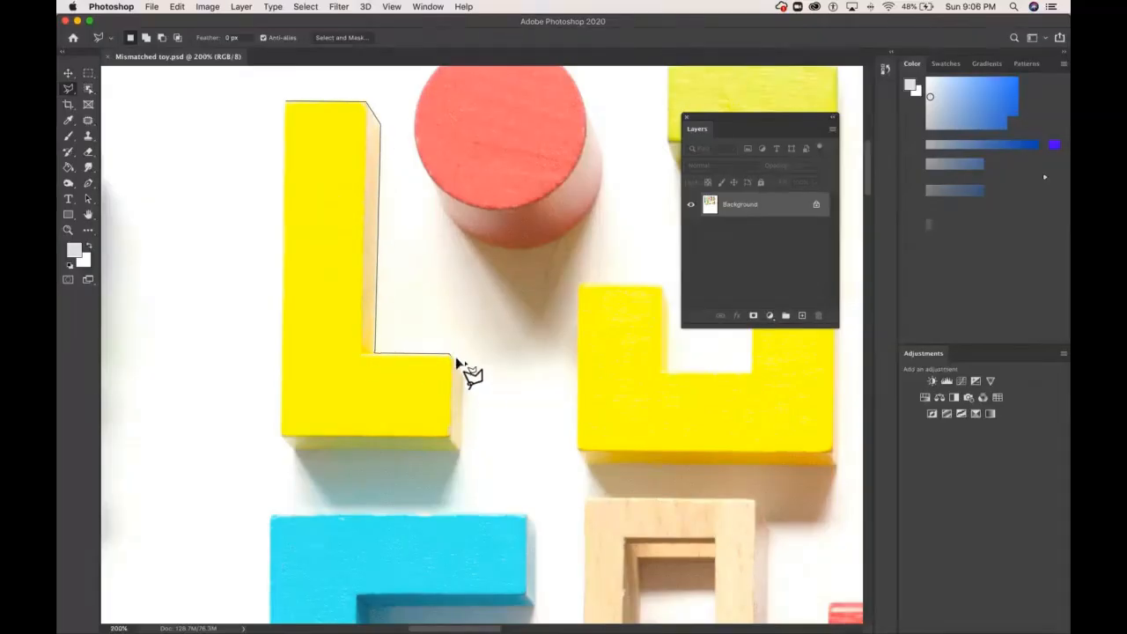
click(463, 370)
click(461, 450)
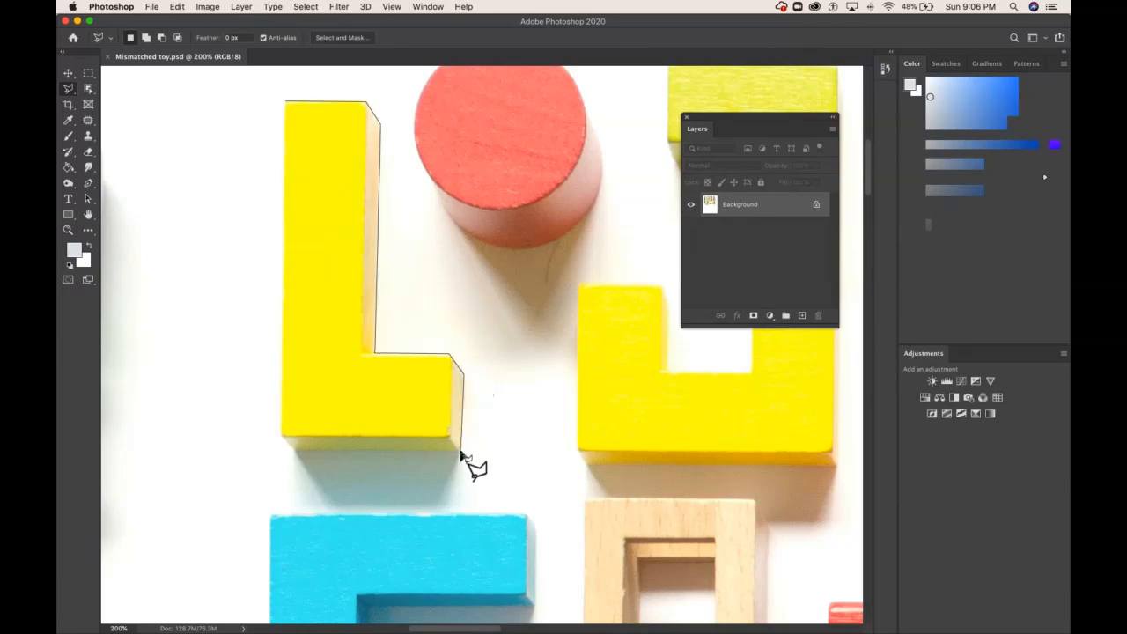
click(282, 435)
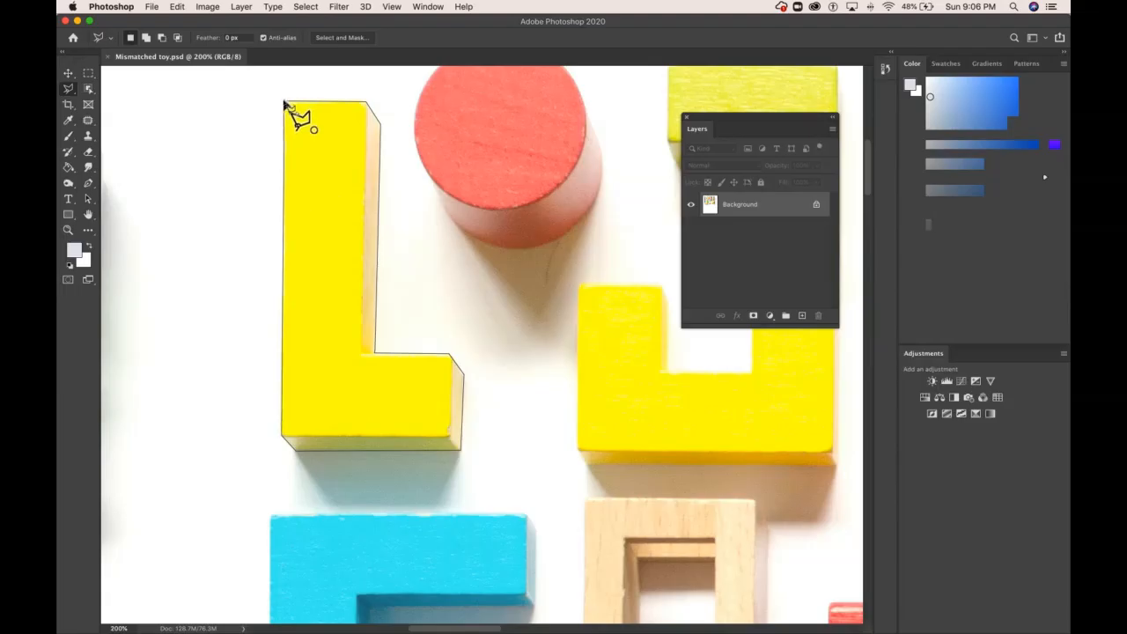
click(284, 107)
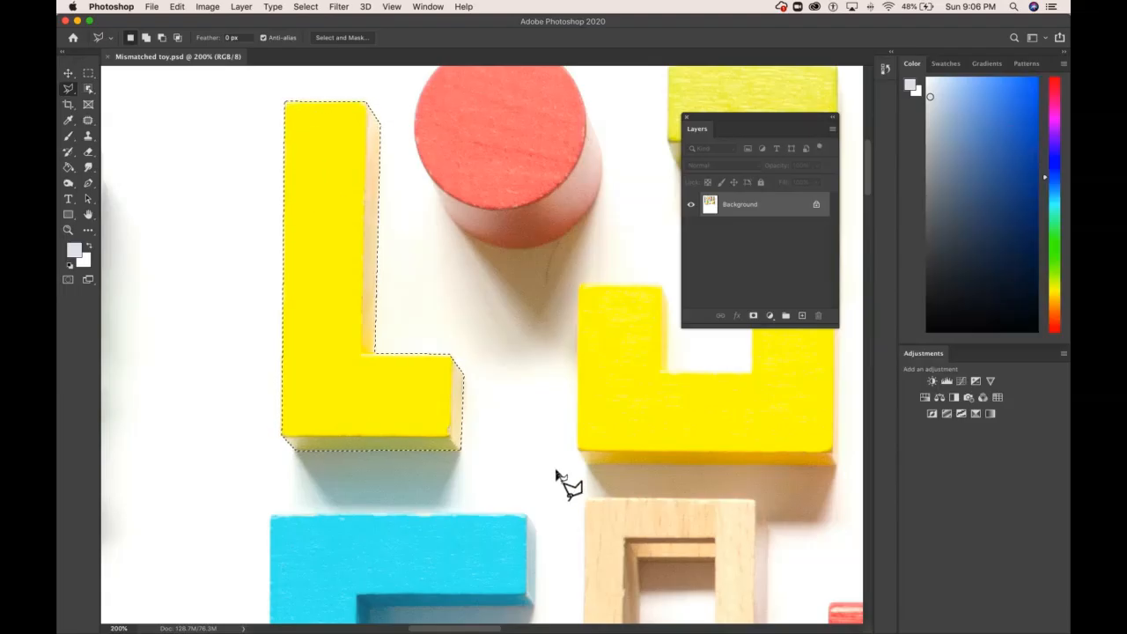
Move the selected yellow L-shaped block to the empty white area below the wooden train track.
click(69, 76)
drag(339, 358, 189, 407)
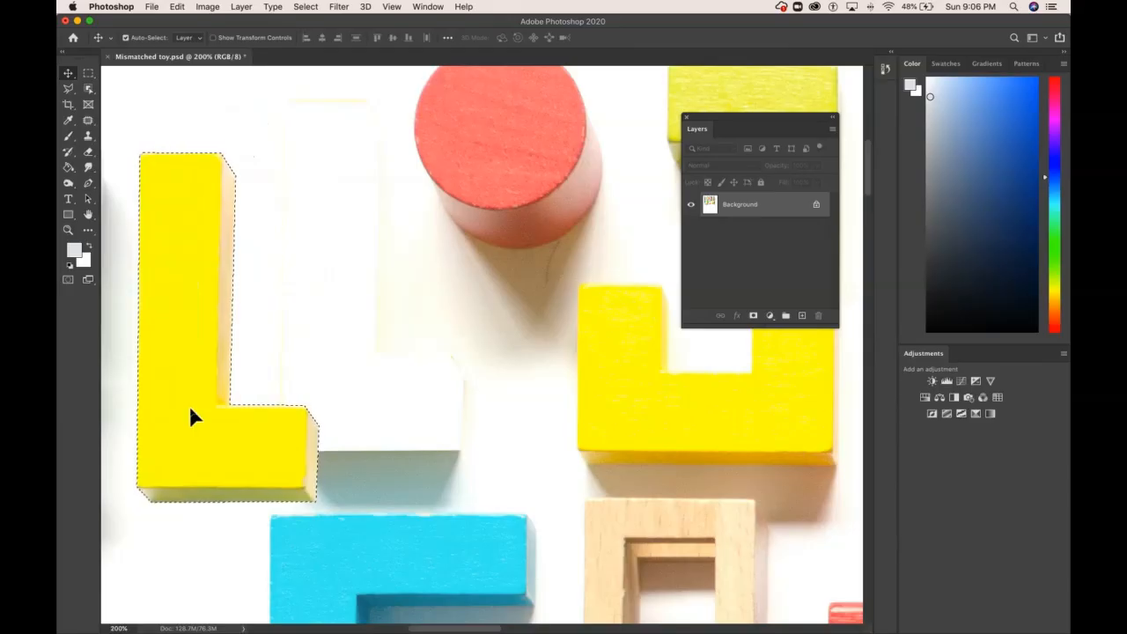
key(super+minus)
key(super+minus)
key(super+minus)
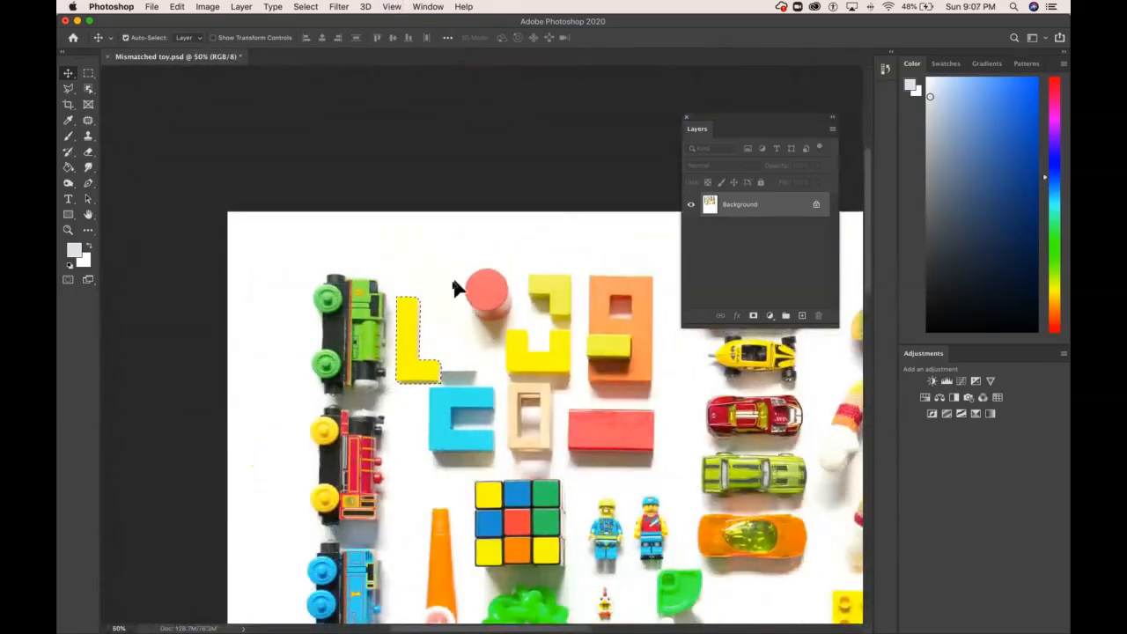
drag(409, 350, 274, 423)
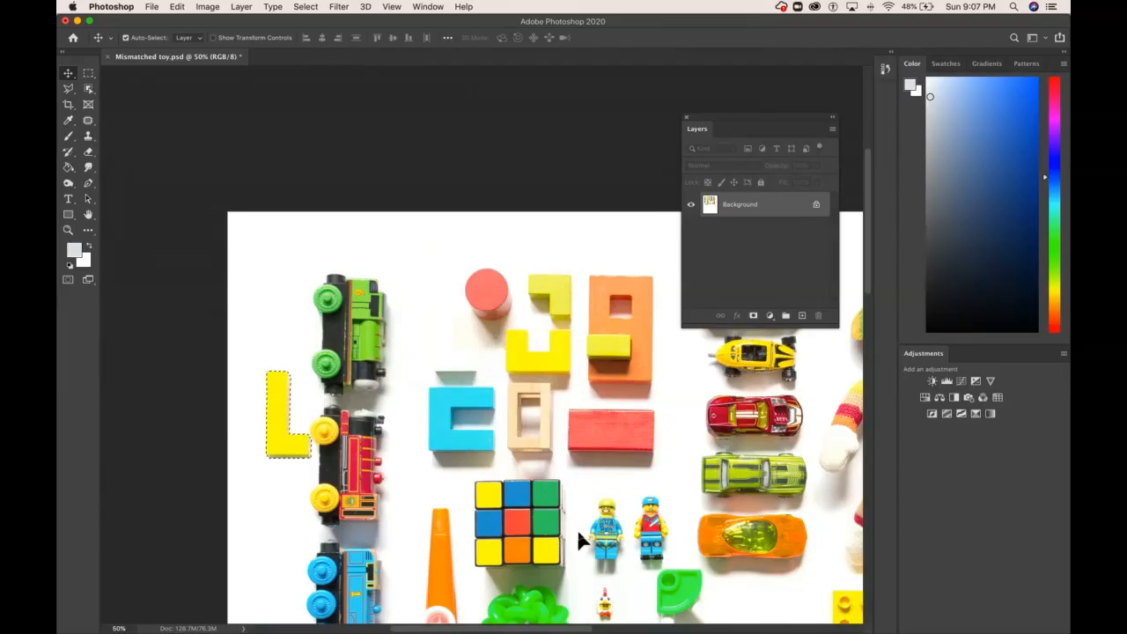
scroll(577, 529, down, 5)
drag(287, 189, 301, 577)
scroll(542, 556, down, 7)
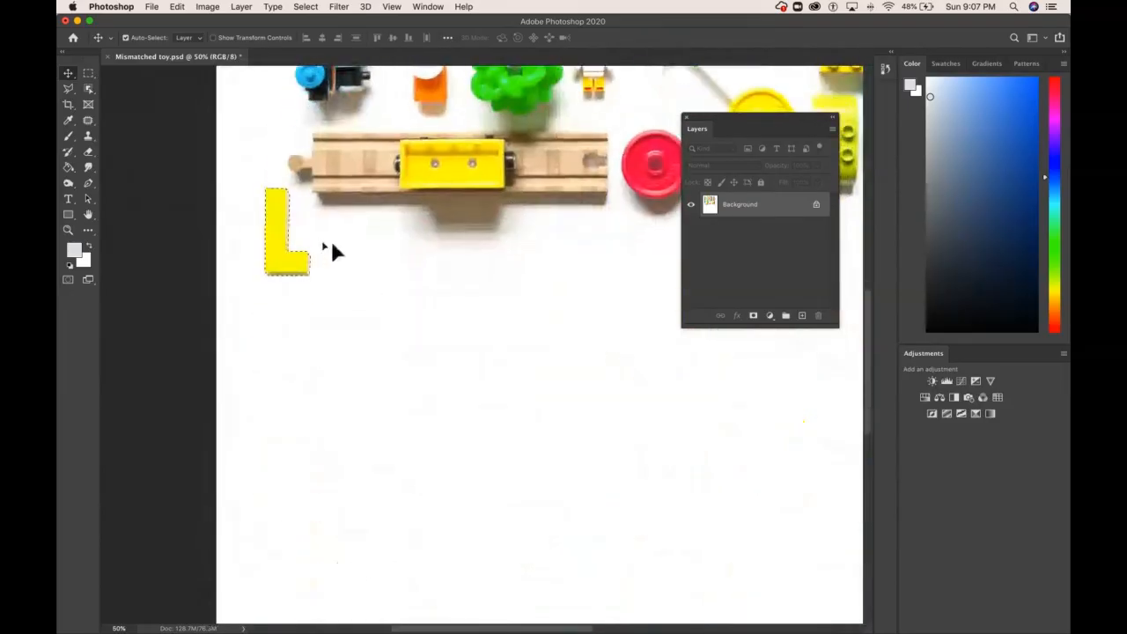
drag(271, 246, 561, 439)
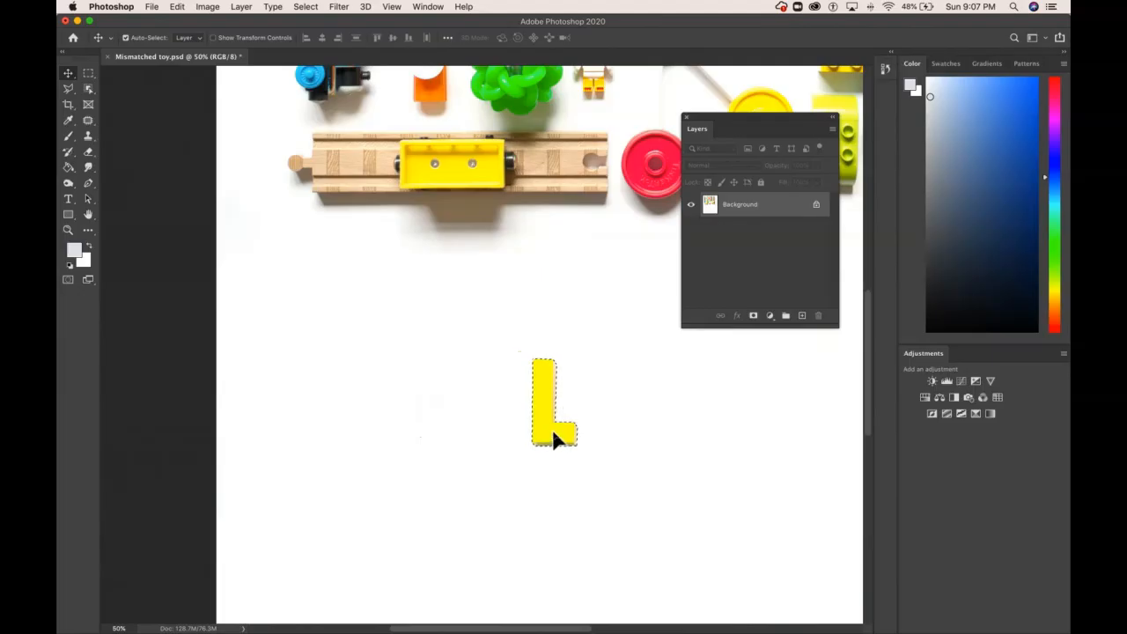
Scale the selected yellow L-shaped block up to 406.11% with its width and height linked.
click(179, 6)
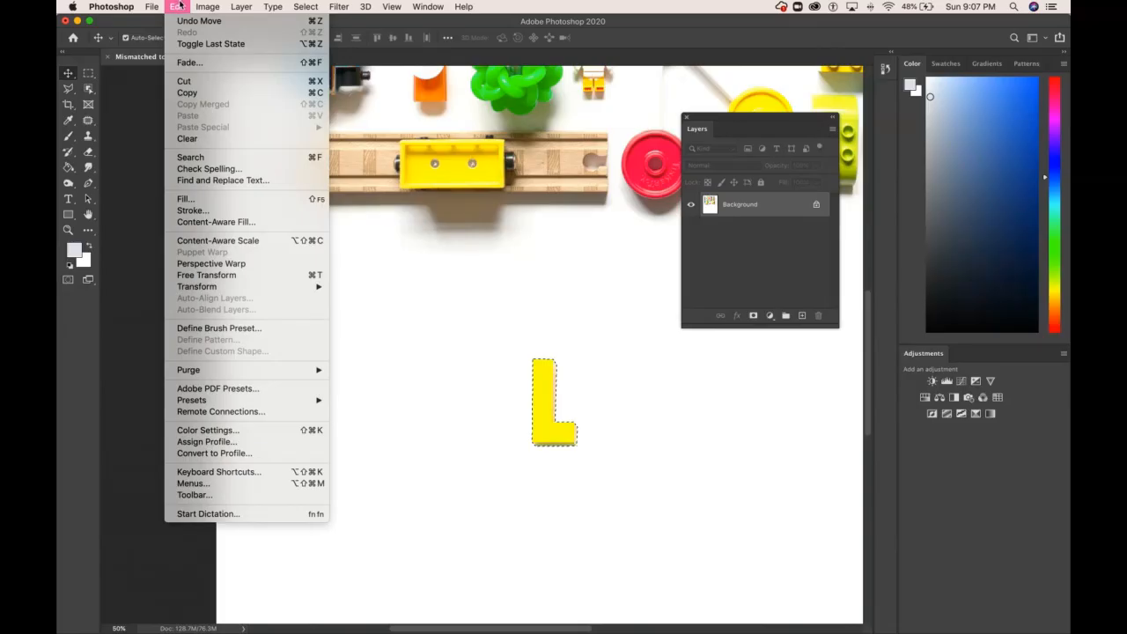
mouse_move(205, 287)
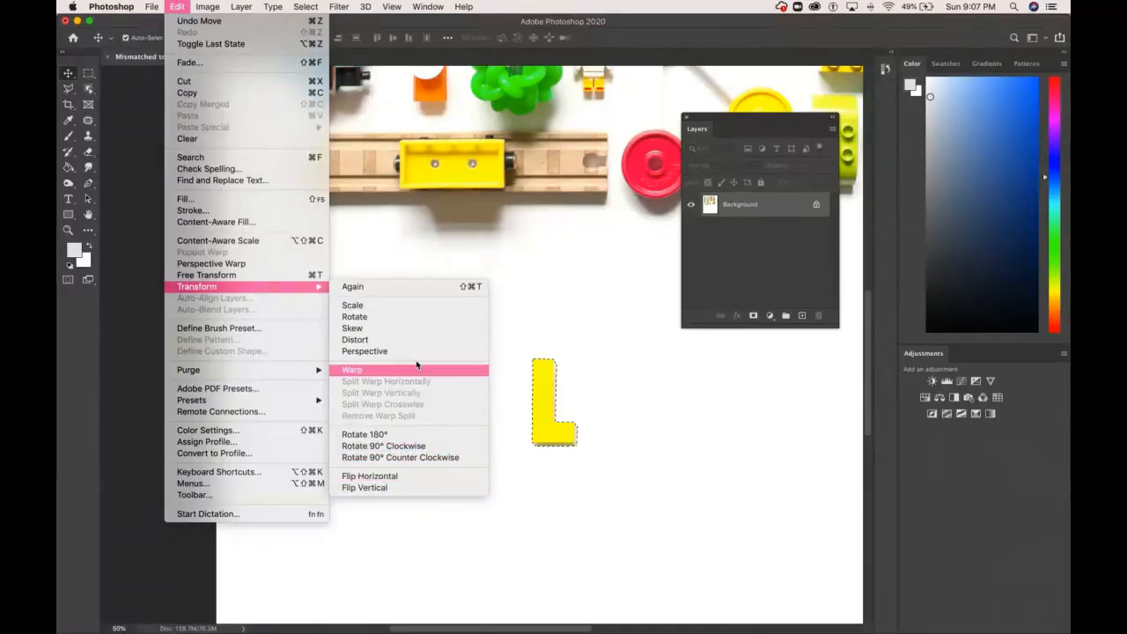
click(354, 307)
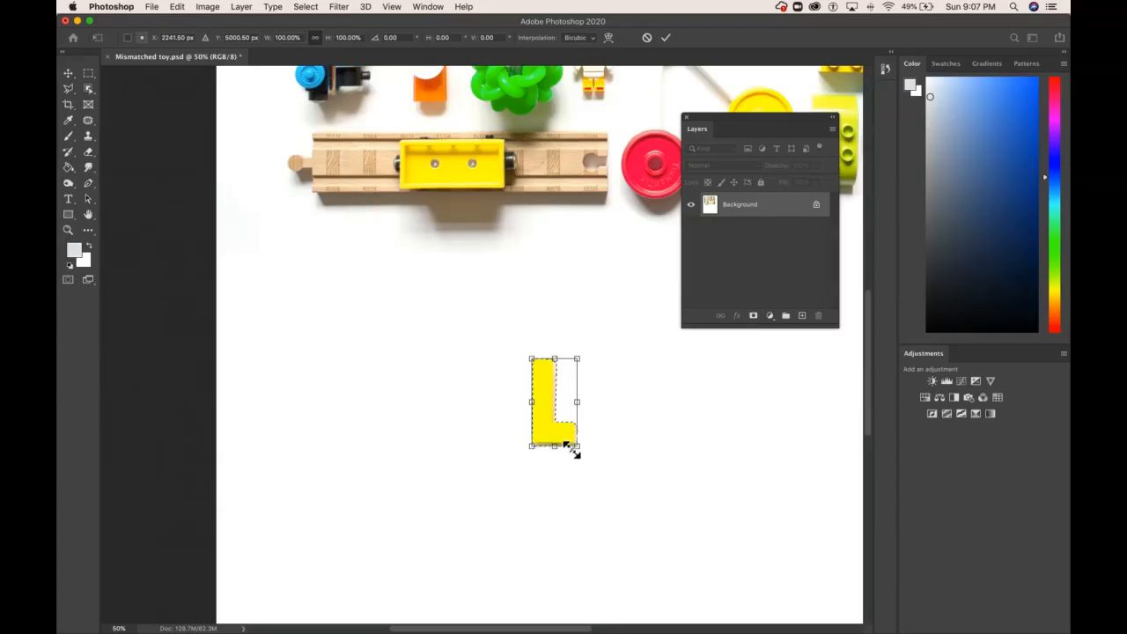
drag(579, 449, 719, 542)
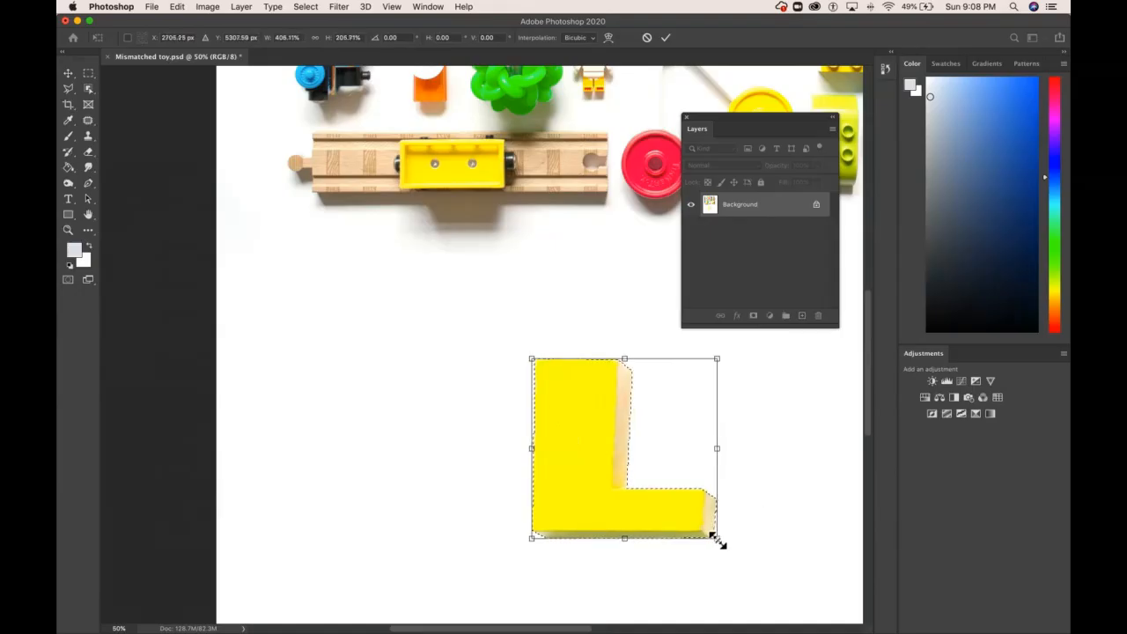
click(316, 38)
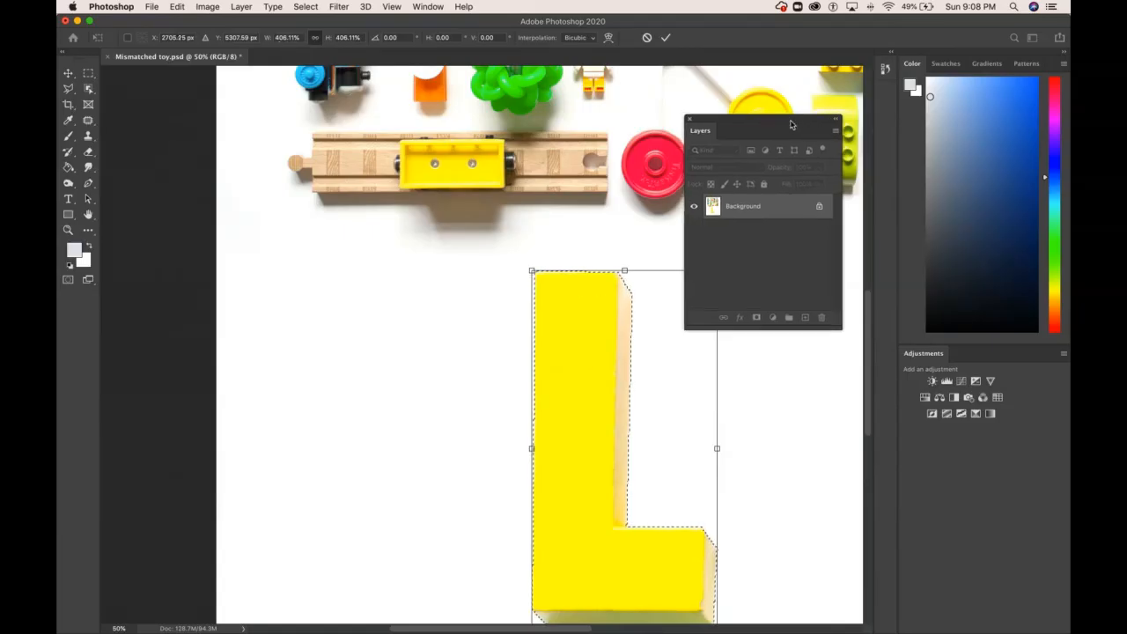
Shrink the yellow block to 128.05% with linked proportions and place it in the white area below the red wheel.
drag(790, 118, 950, 112)
drag(717, 270, 588, 505)
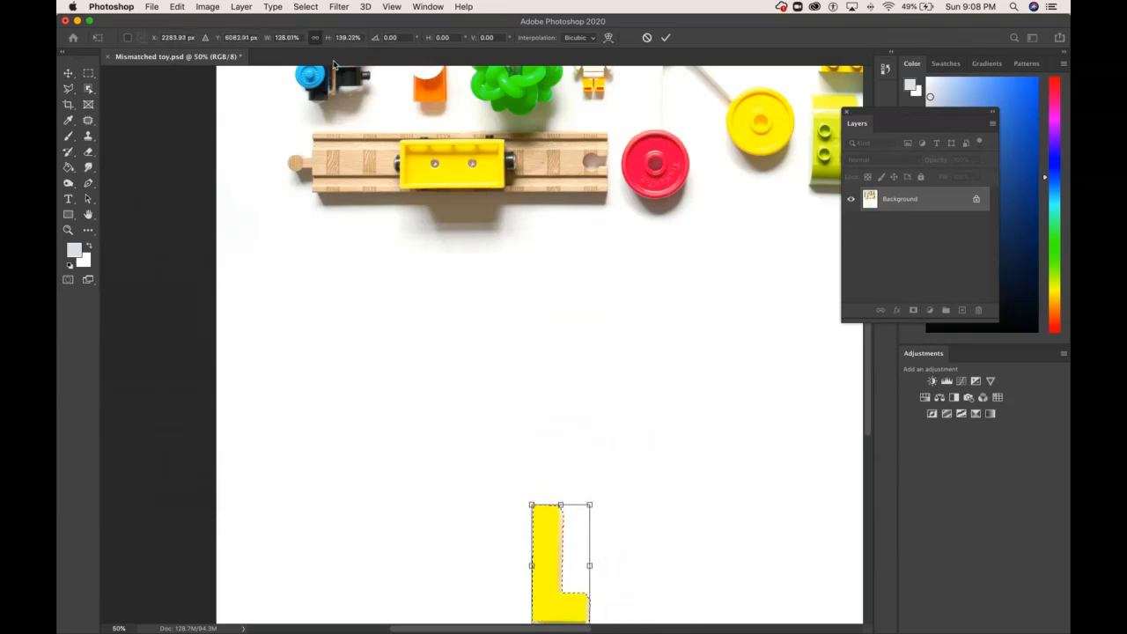
drag(553, 559, 579, 380)
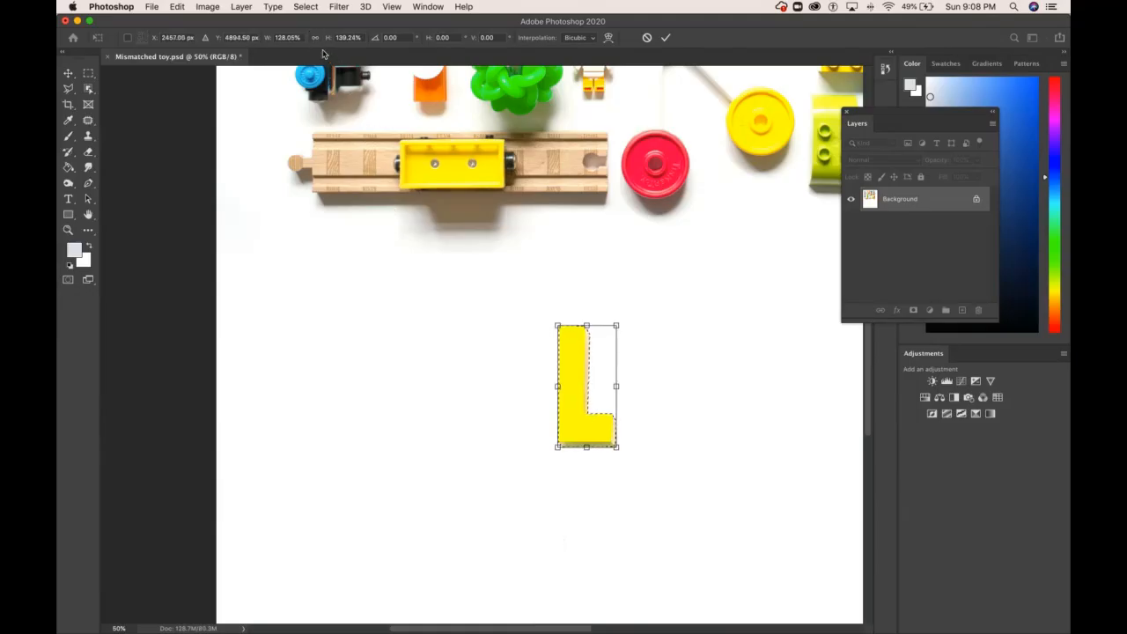
click(315, 38)
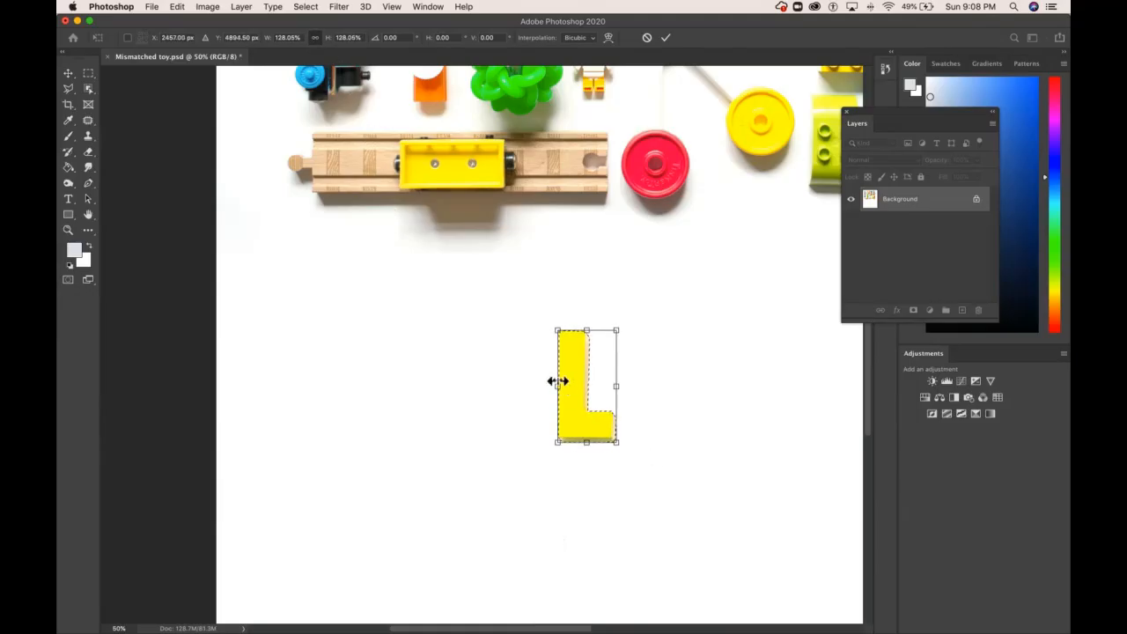
drag(573, 391, 631, 386)
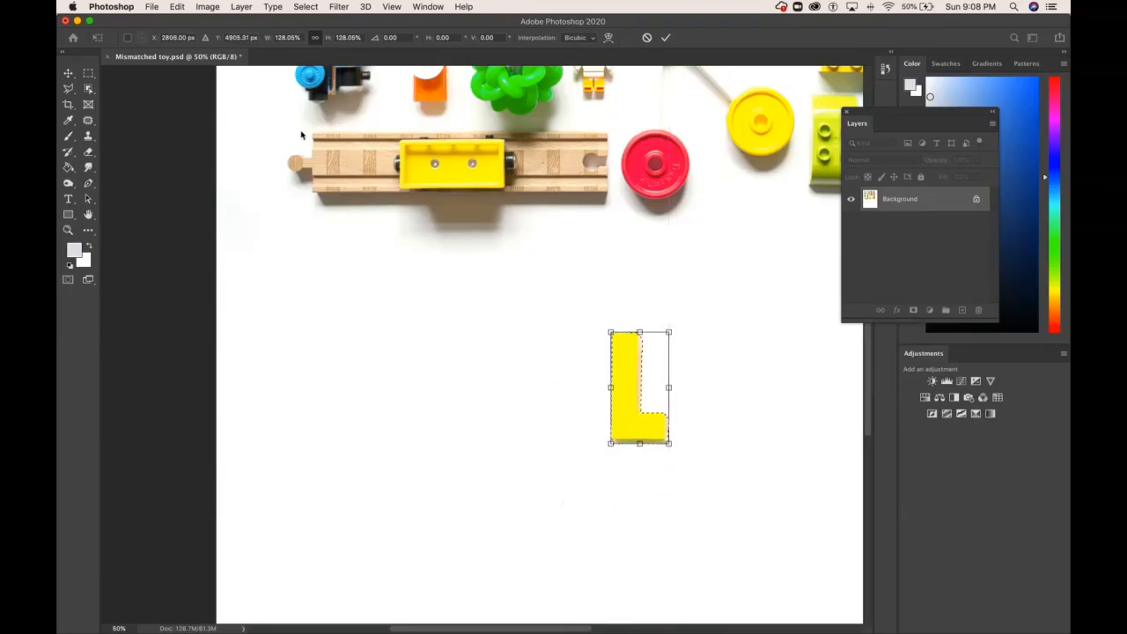
Rotate the yellow block to about -112.4°, apply the transform and deselect it.
click(177, 6)
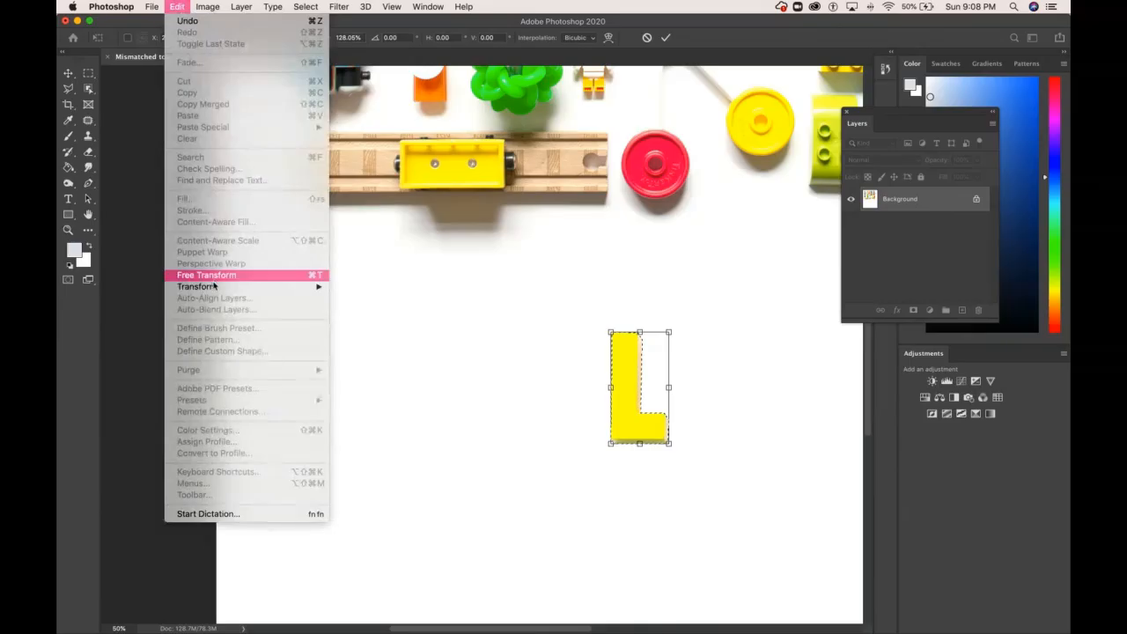
mouse_move(199, 290)
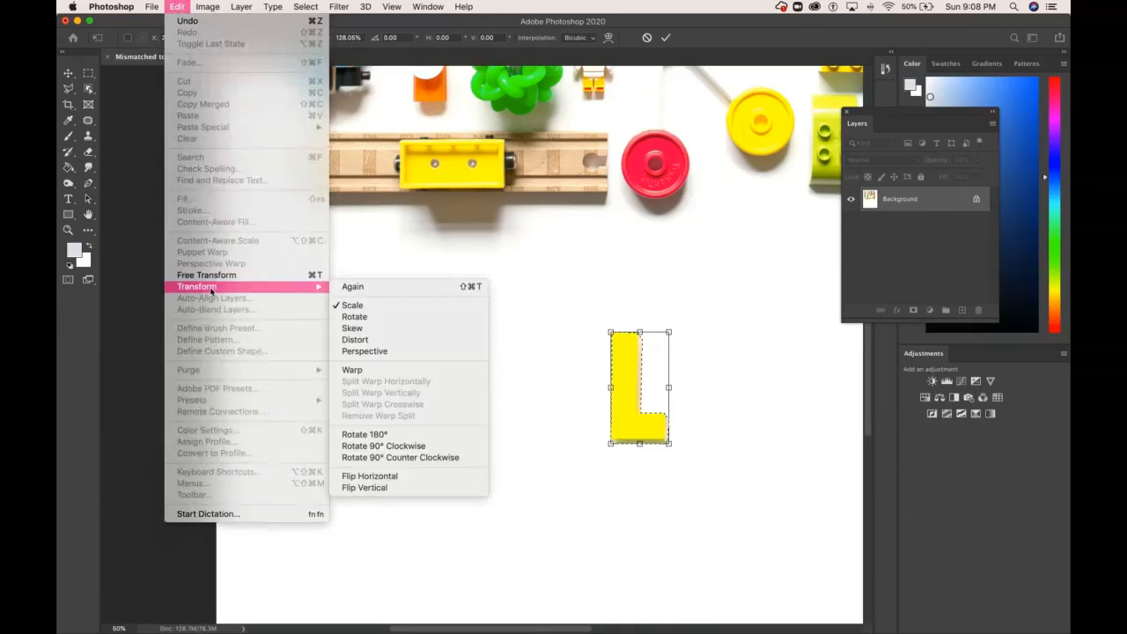
click(359, 319)
drag(678, 447, 695, 301)
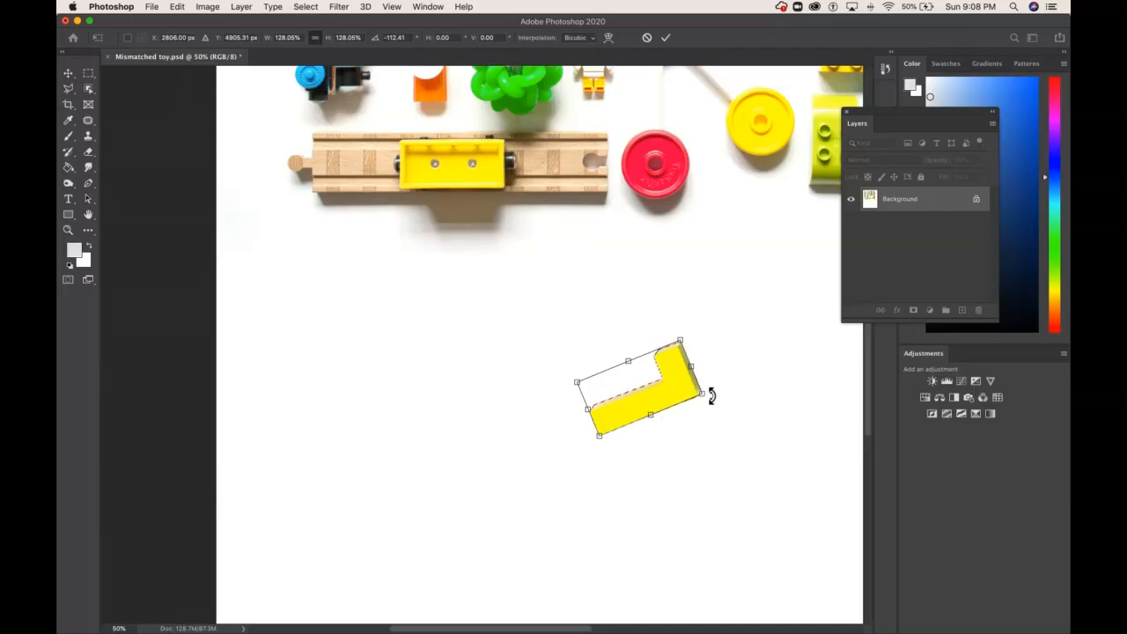
click(665, 42)
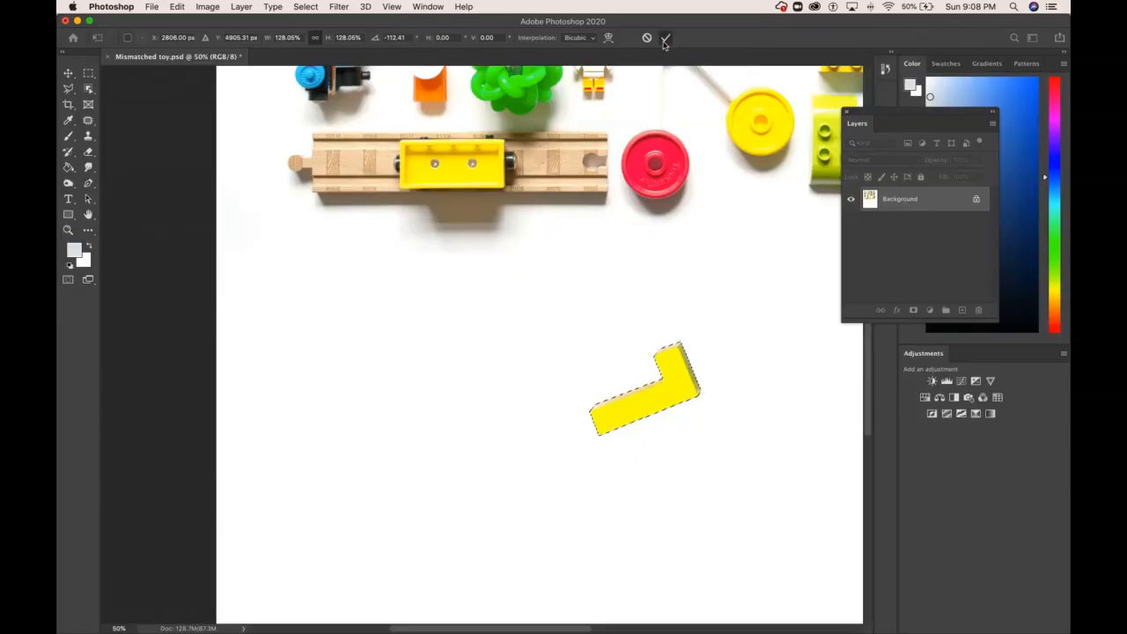
scroll(682, 255, down, 1)
key(super+d)
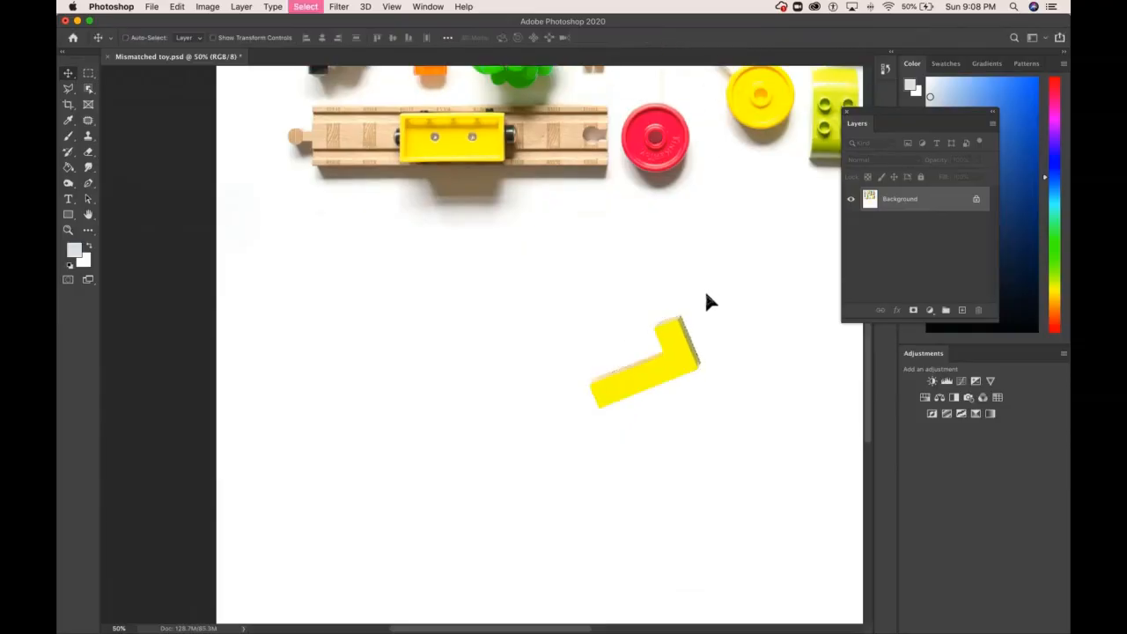
Try moving the yellow block with the Move tool while nothing is selected, and undo the move.
drag(565, 378, 632, 406)
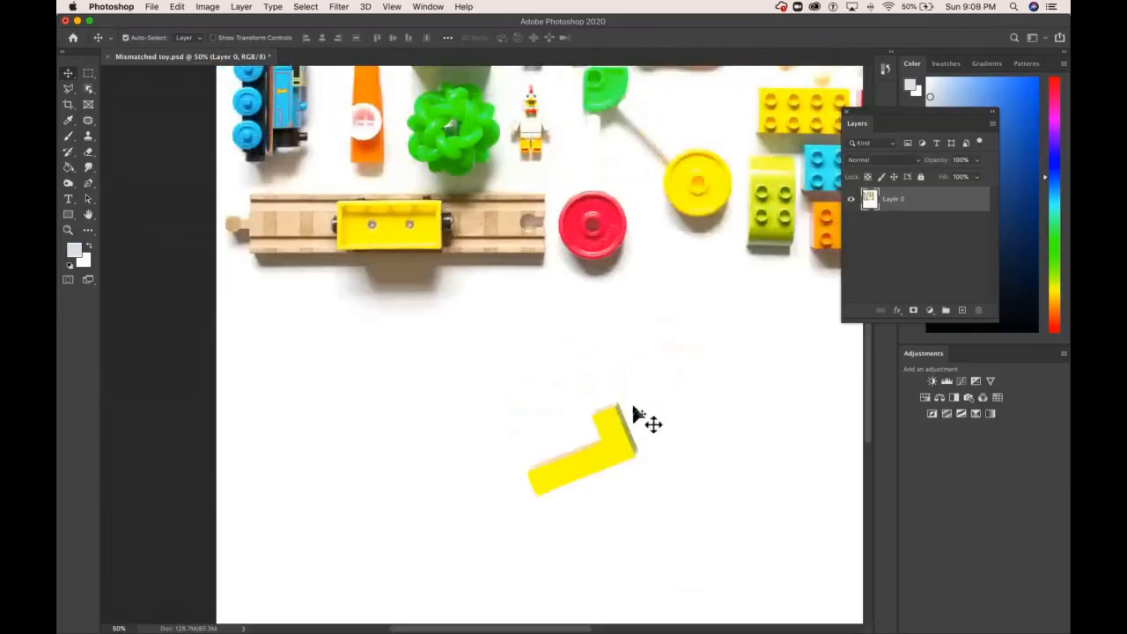
key(super+z)
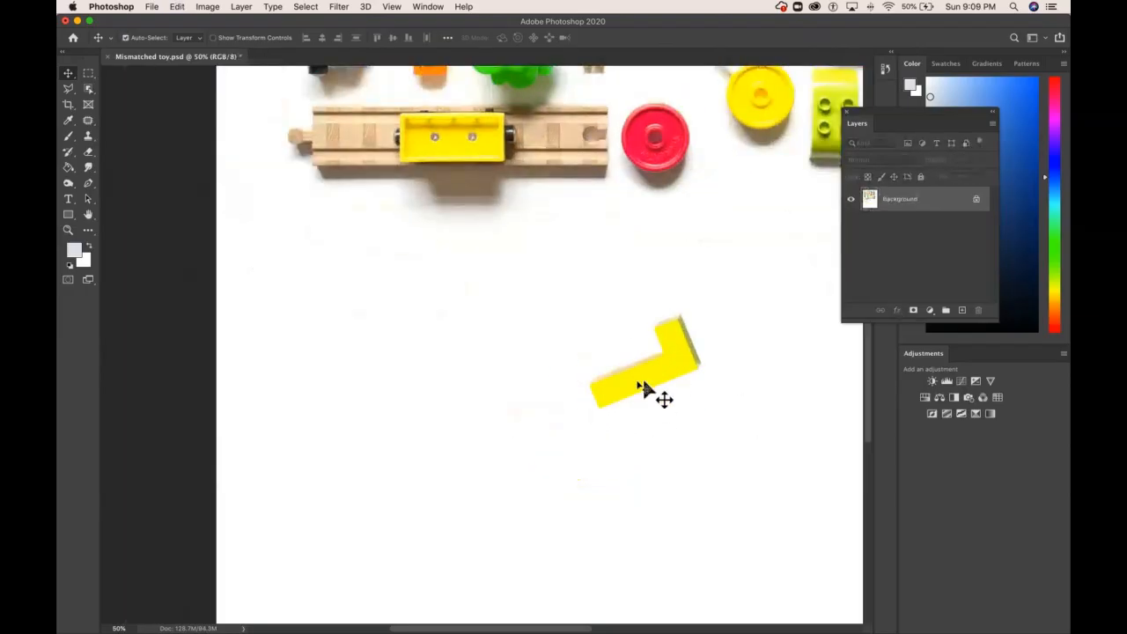
Select the orange eight-stud brick, including its pale side face, with the Quick Selection tool at 200% zoom.
scroll(643, 361, up, 10)
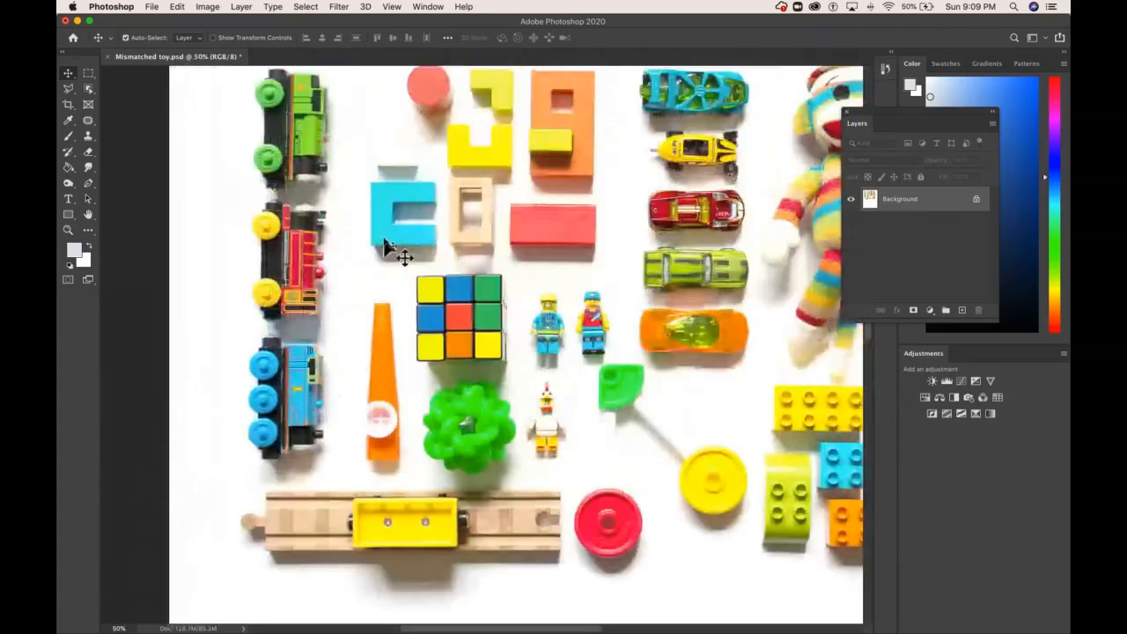
drag(674, 513, 534, 168)
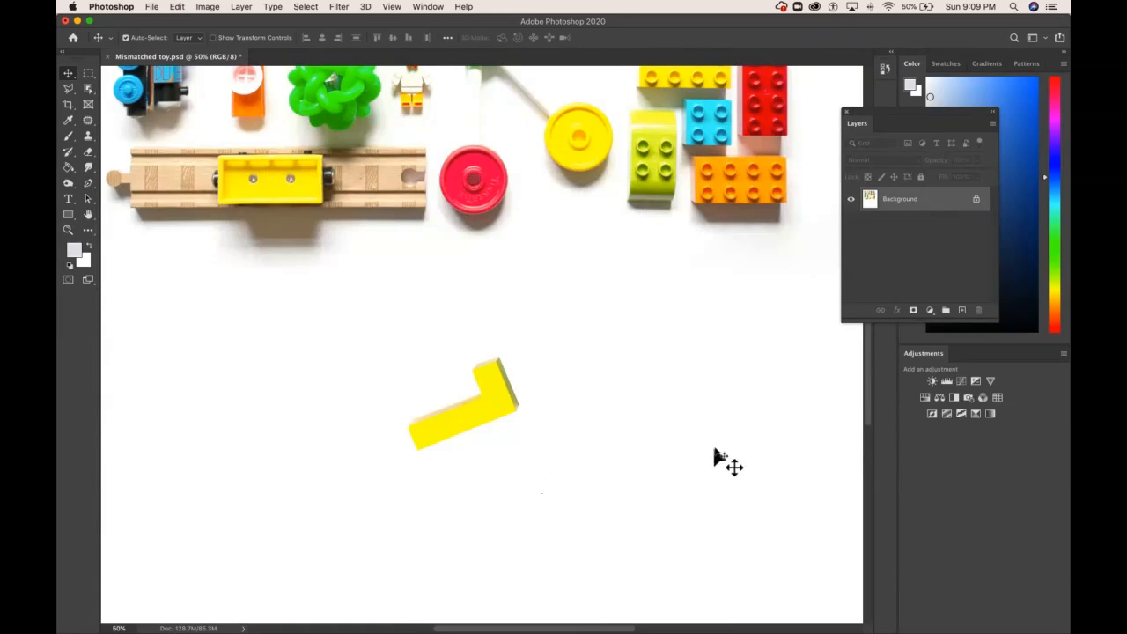
drag(736, 165, 555, 339)
click(68, 229)
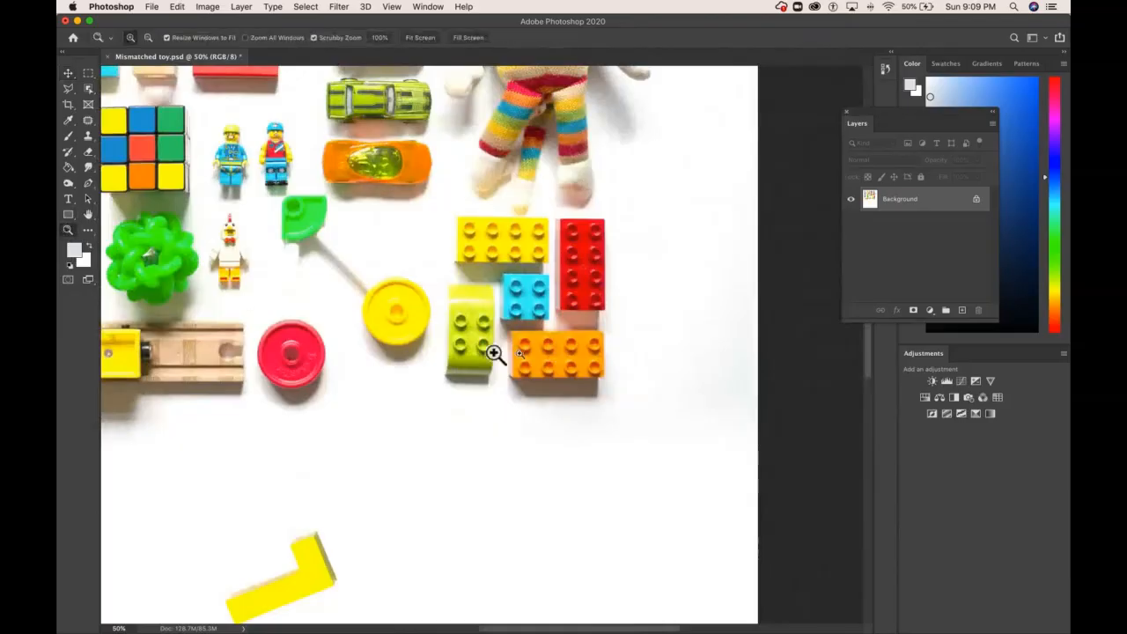
click(558, 363)
click(559, 363)
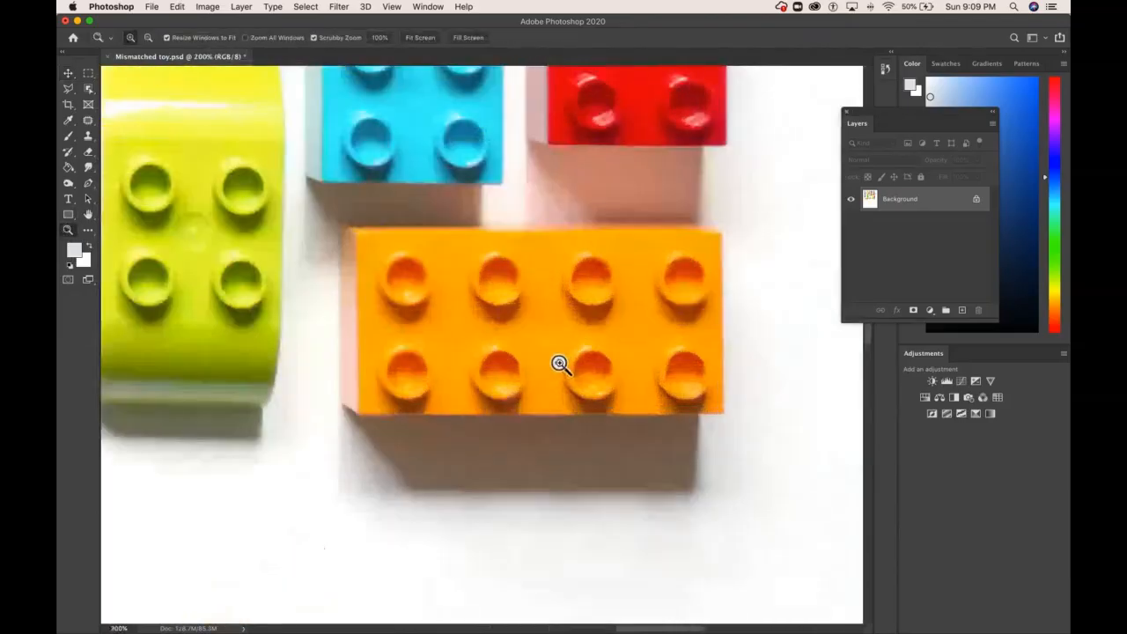
click(68, 90)
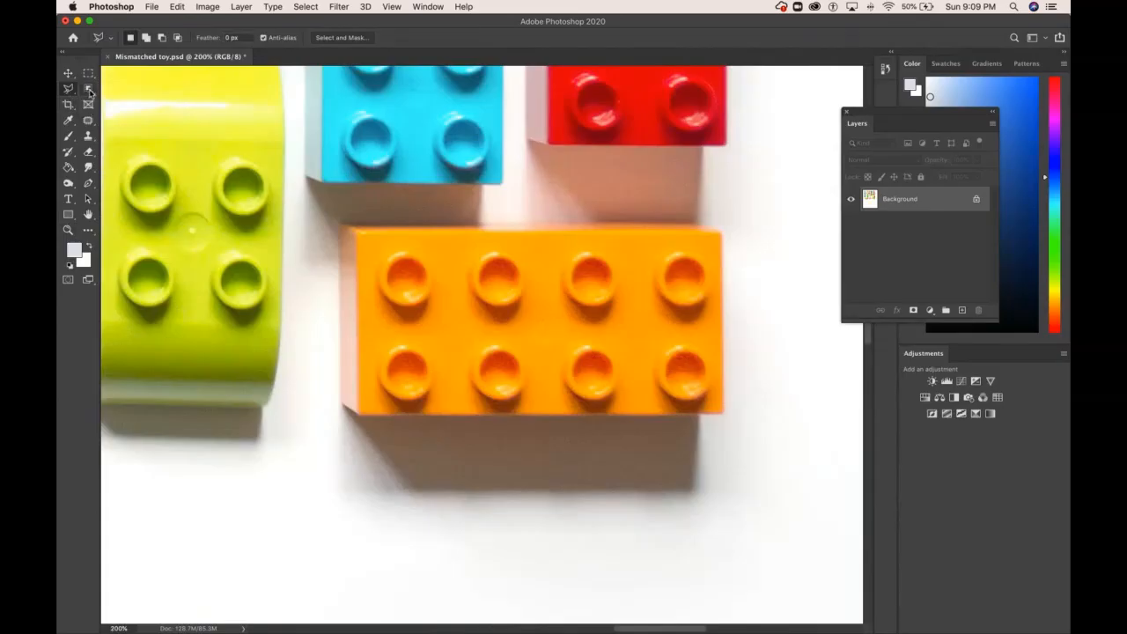
click(89, 90)
click(129, 108)
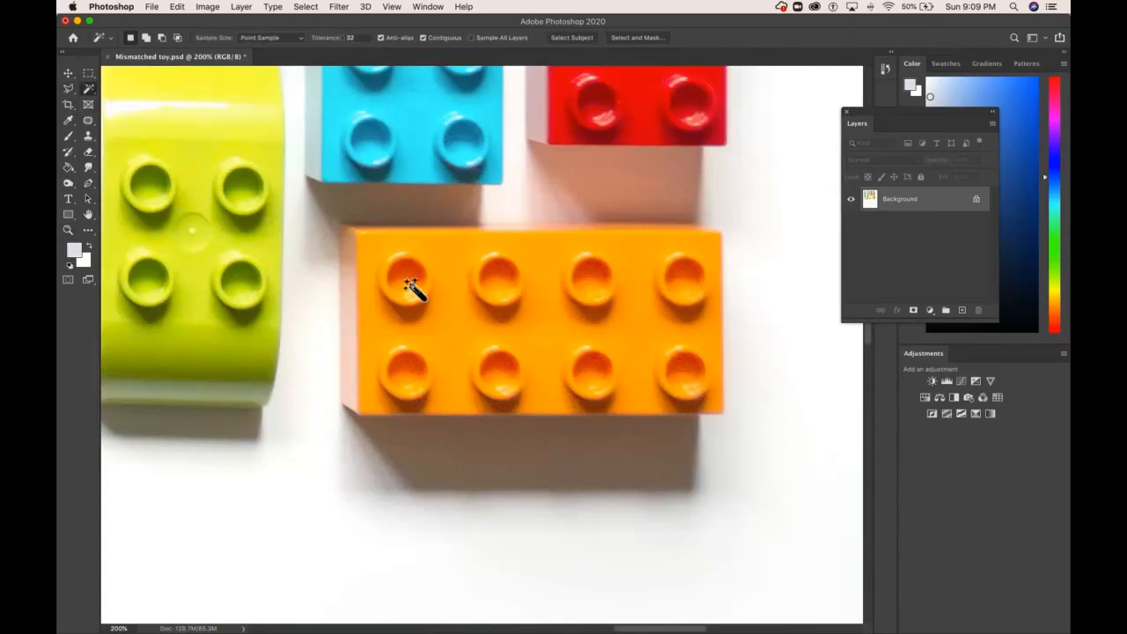
click(89, 90)
click(132, 98)
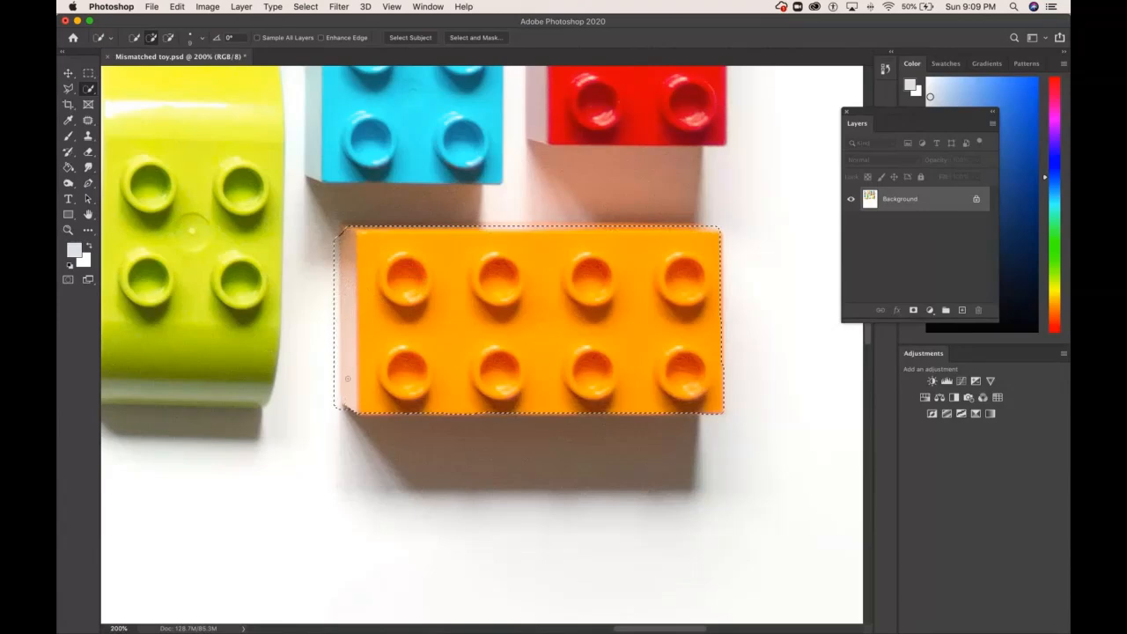
Undo the last unwanted changes to the orange brick's selection.
key(super+z)
key(super+z)
key(super+z)
key(super+h)
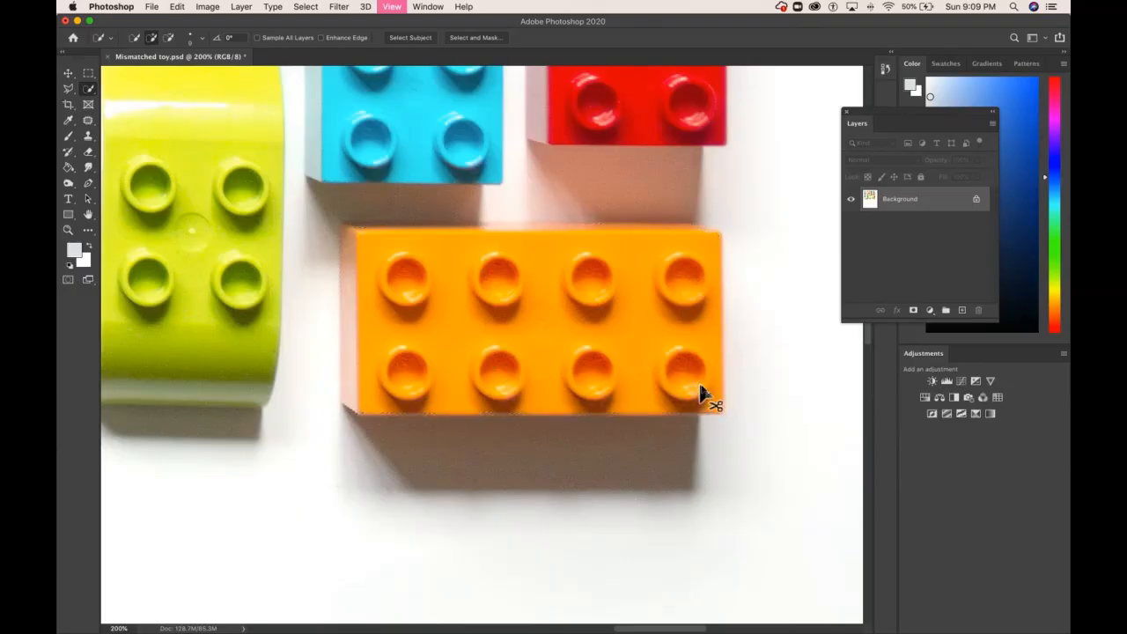
Move the selected orange brick into the empty white area to the lower right of the yellow L-shaped block.
key(super+minus)
key(super+minus)
key(super+minus)
click(70, 75)
drag(486, 342, 448, 527)
drag(390, 428, 659, 241)
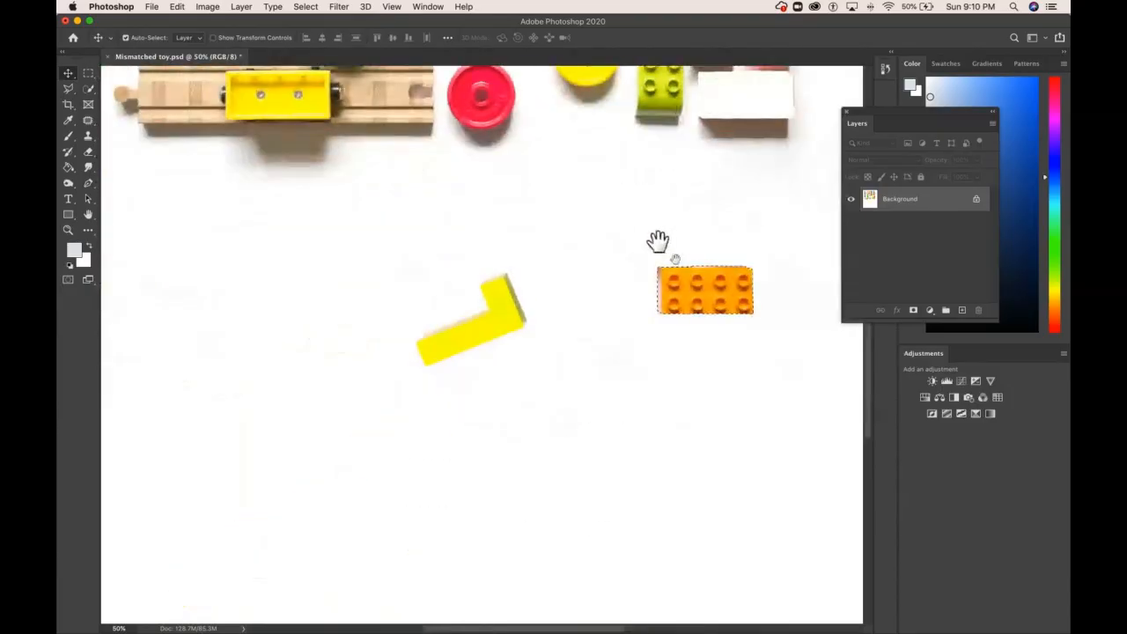
drag(707, 312, 664, 451)
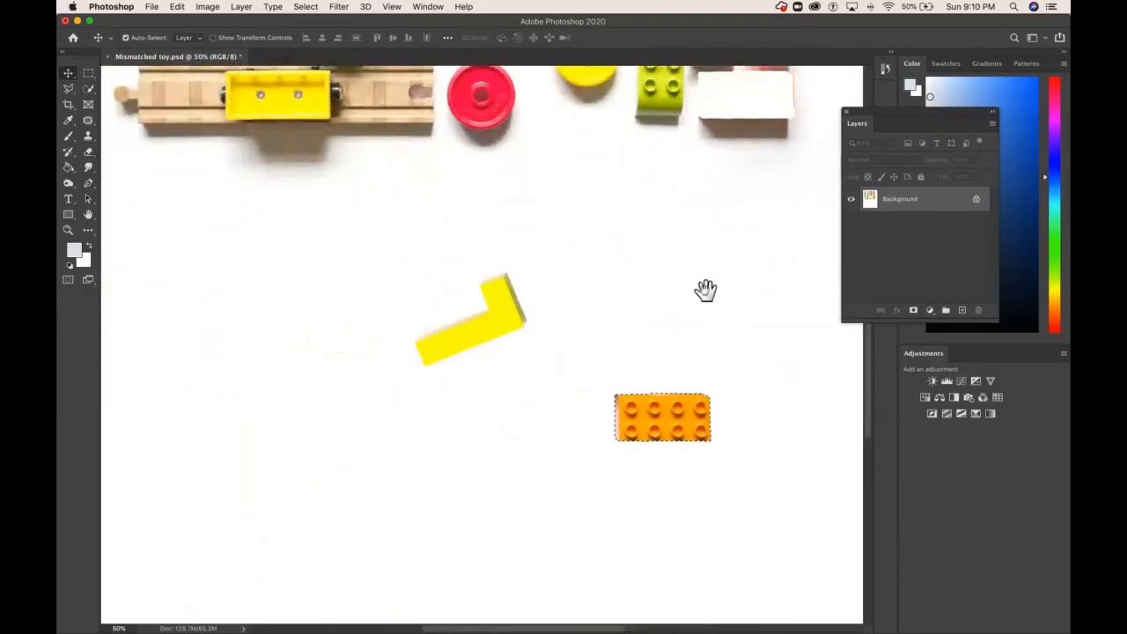
Try warping the orange brick's perspective by pulling its lower-right corner outward, and cancel the transform.
drag(707, 290, 596, 285)
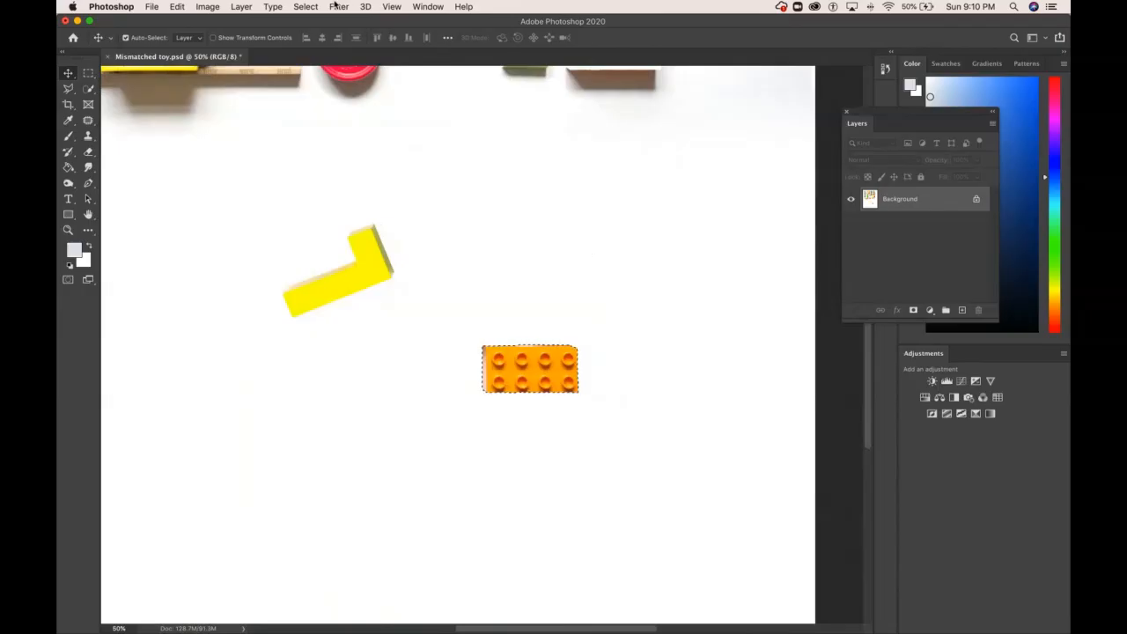
click(175, 6)
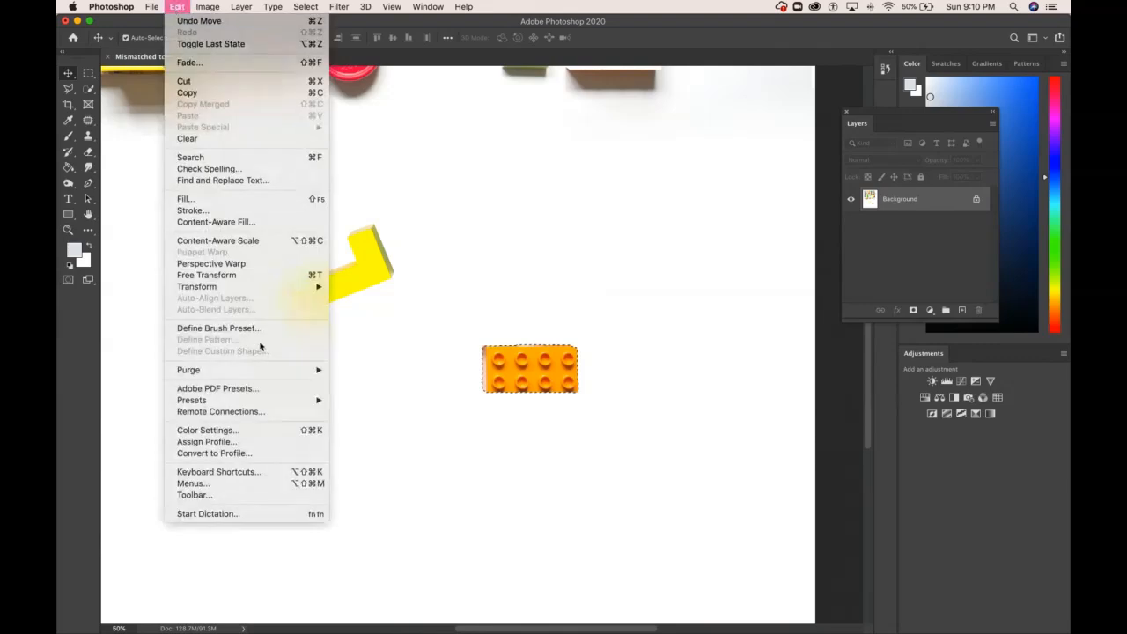
mouse_move(220, 288)
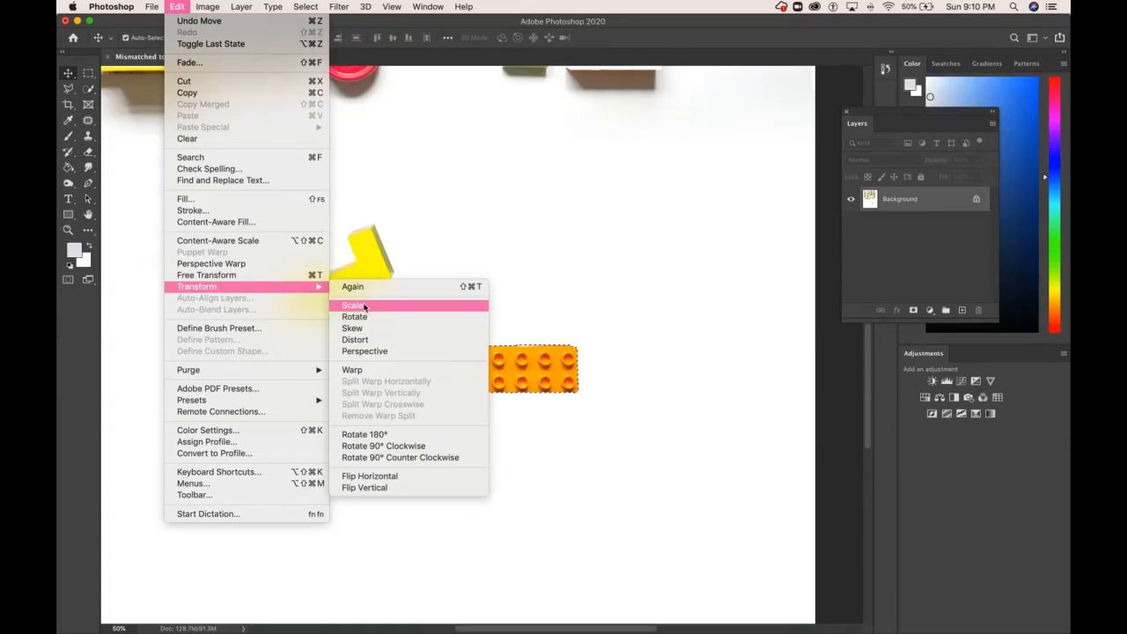
click(365, 351)
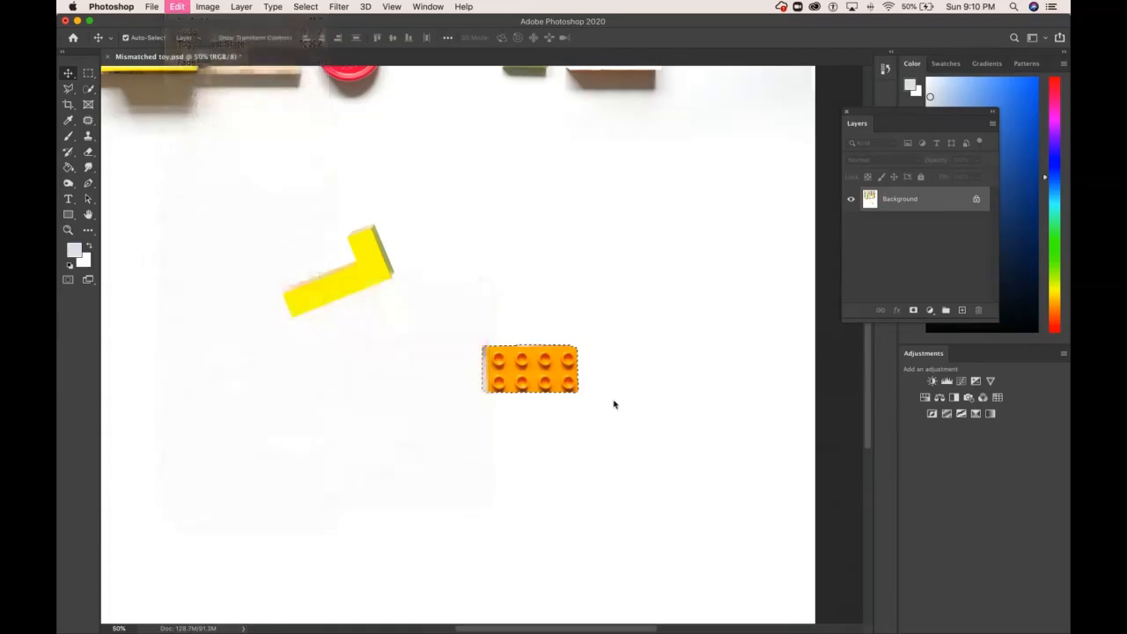
drag(581, 394, 623, 450)
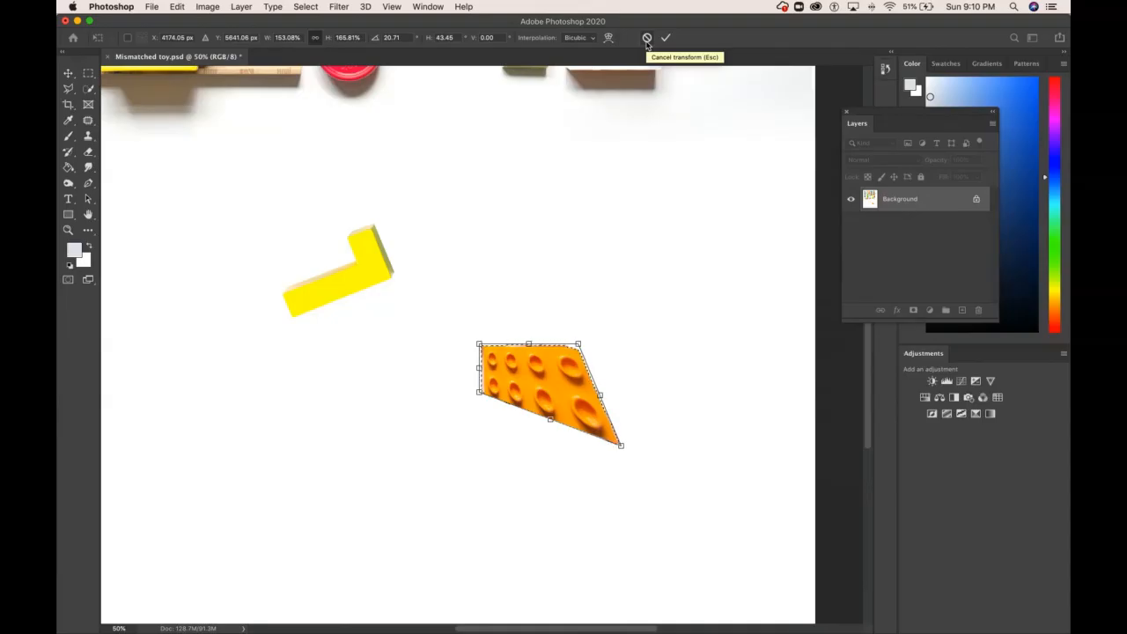
click(647, 39)
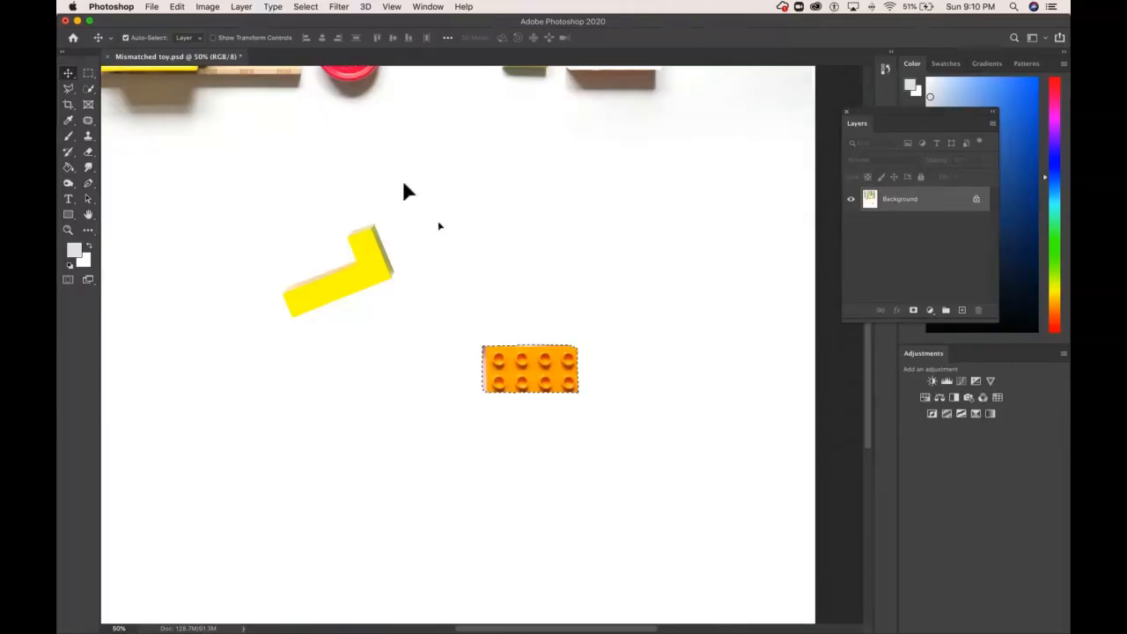
Distort the selected orange brick by pulling its top-left corner up and its bottom edge left, apply the transform, and deselect.
click(176, 6)
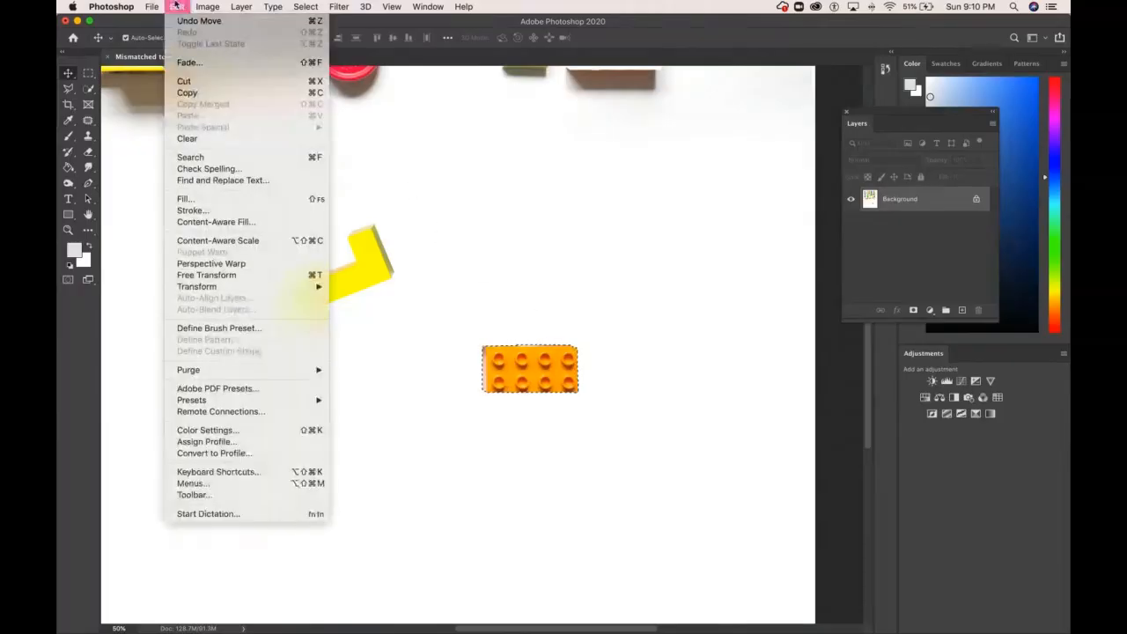
mouse_move(221, 293)
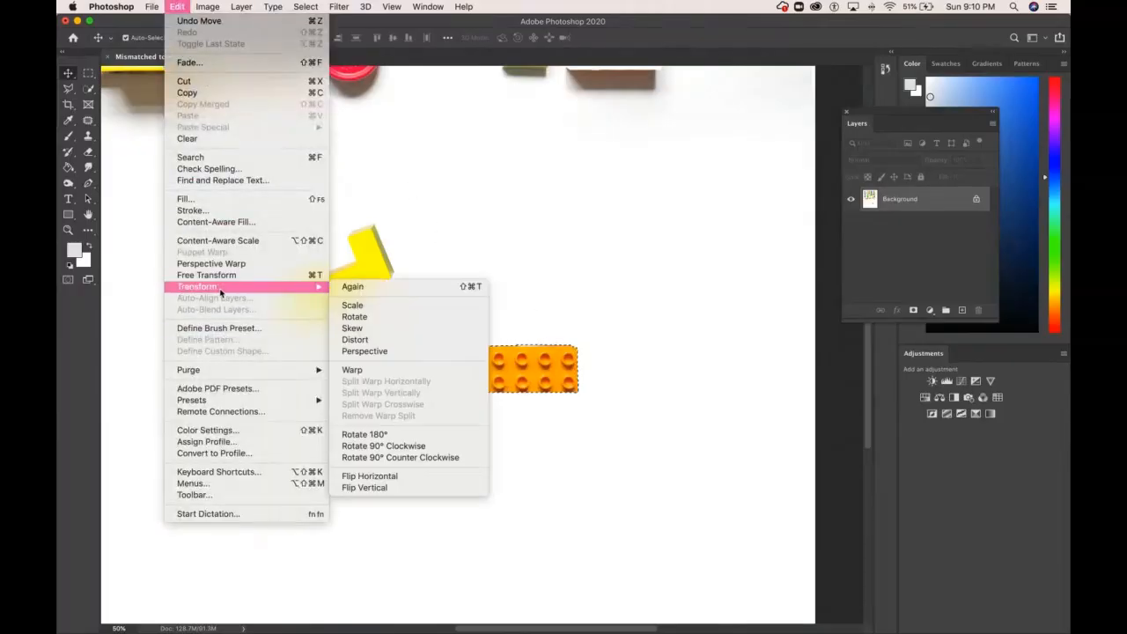
click(379, 340)
drag(479, 344, 461, 301)
drag(528, 394, 429, 403)
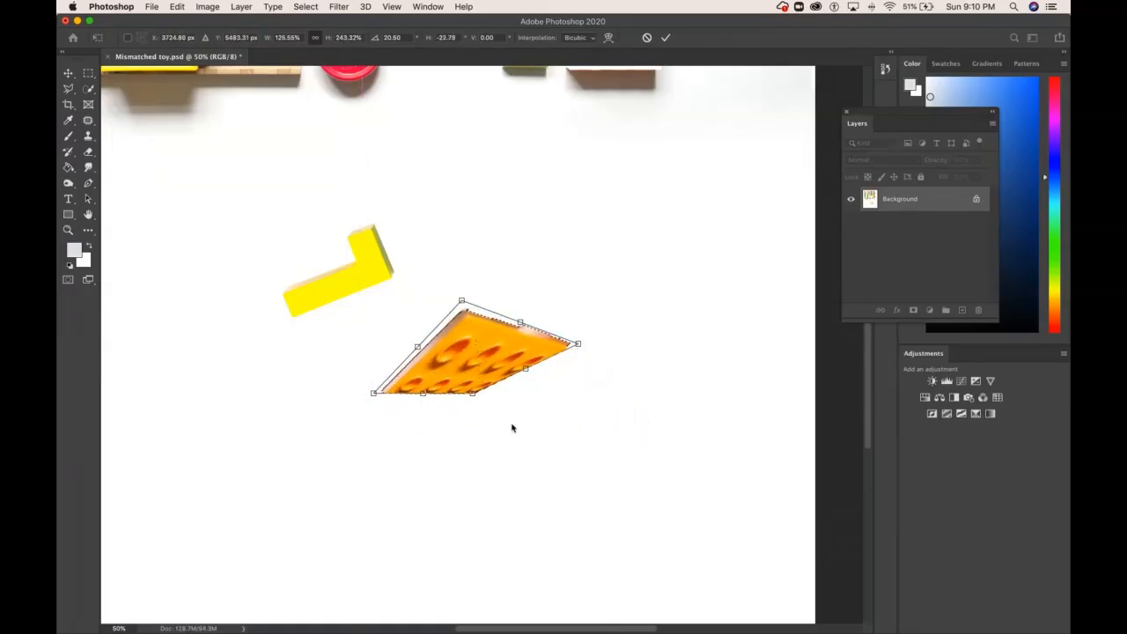
key(Return)
key(super+d)
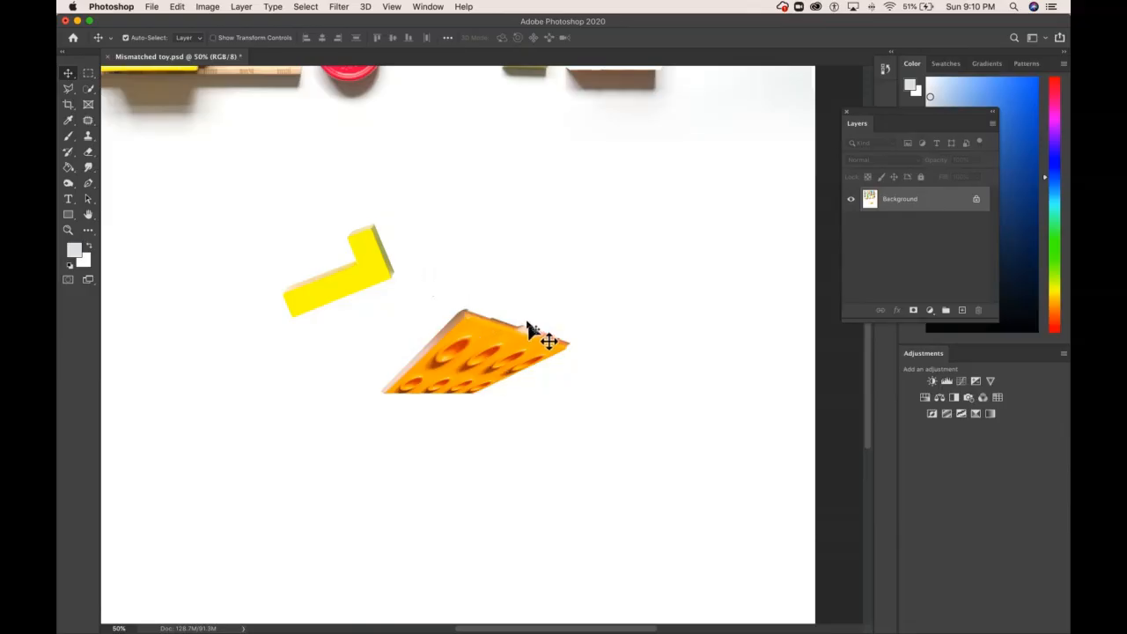
Try to move the distorted orange brick without an active selection, and undo that move.
key(super+minus)
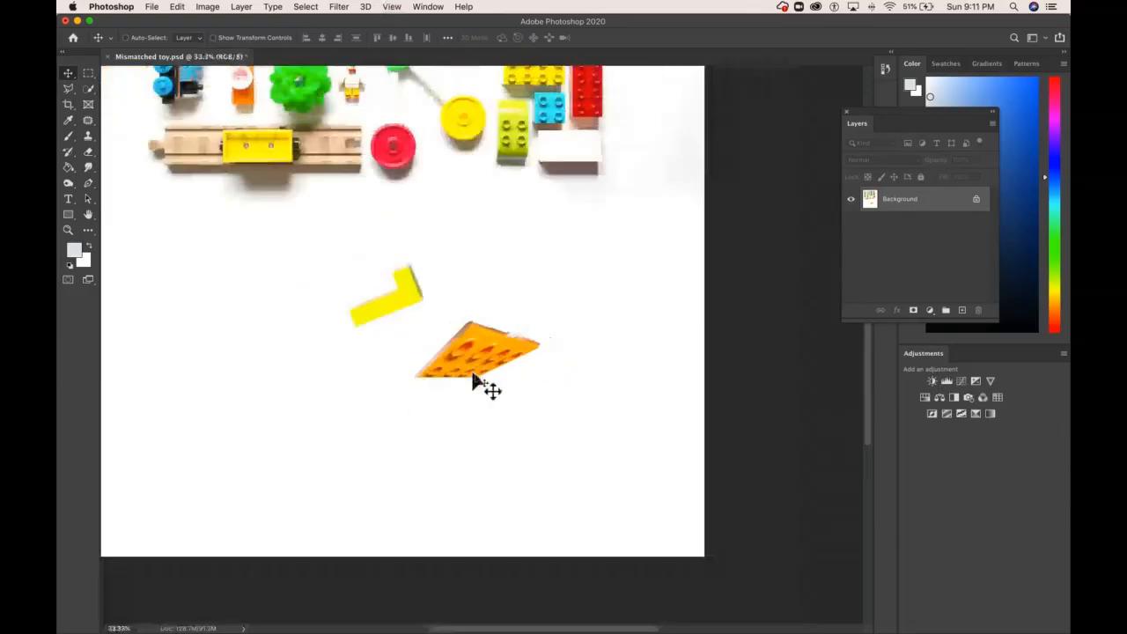
key(super+minus)
key(super+minus)
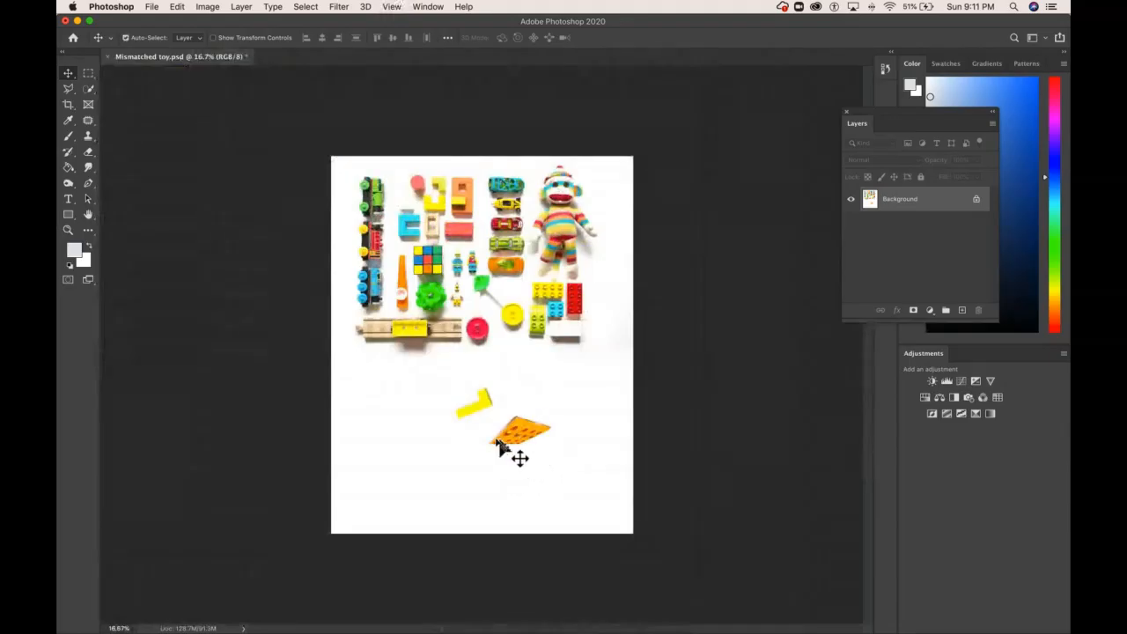
drag(511, 443, 515, 449)
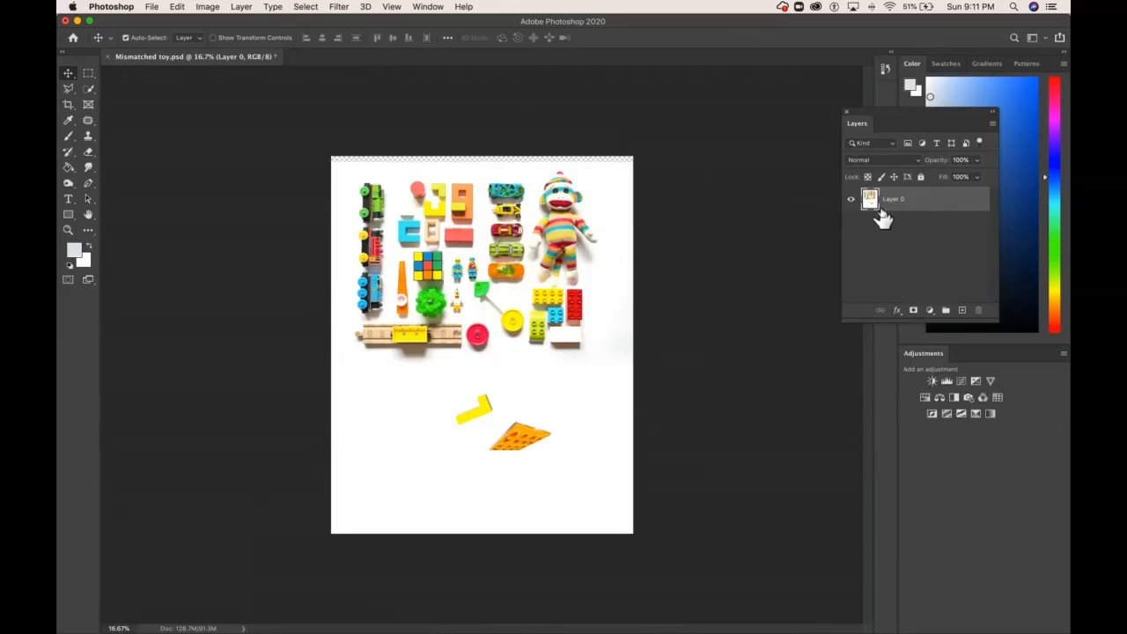
key(super+z)
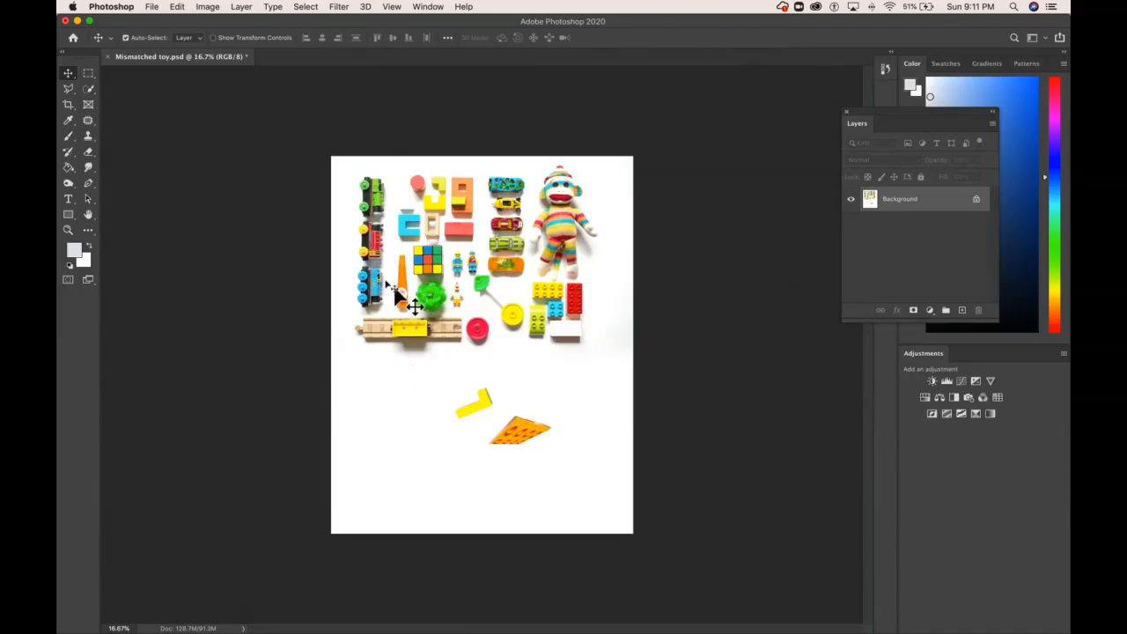
Outline the red wooden block corner by corner with the Polygonal Lasso at 200% zoom, closing the selection around its front face.
click(67, 229)
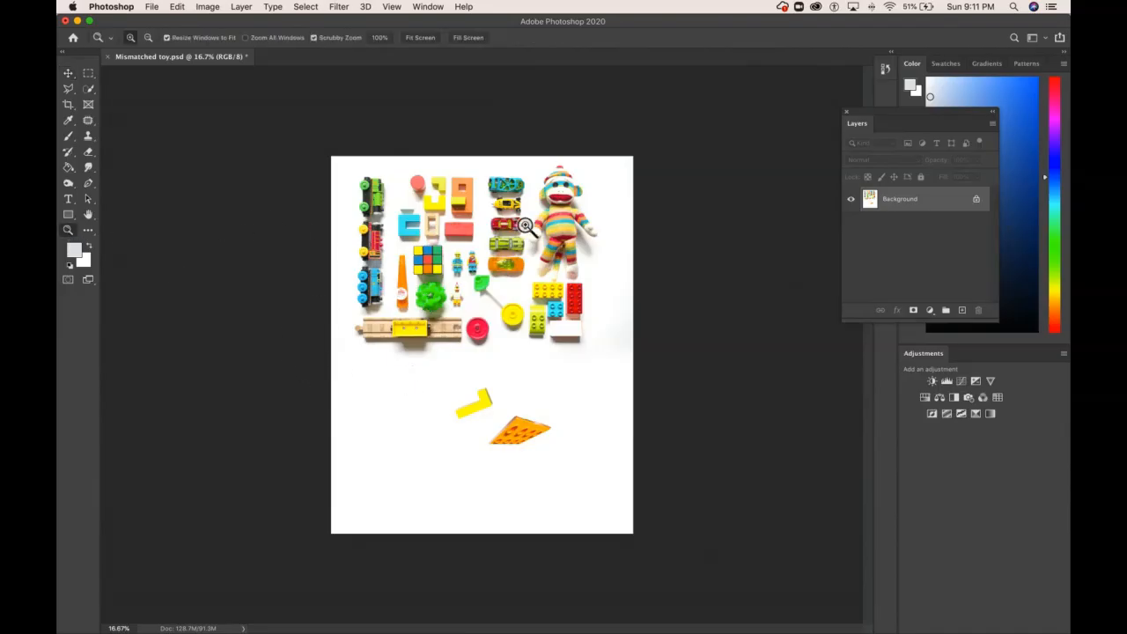
click(457, 226)
drag(457, 225, 458, 225)
click(458, 226)
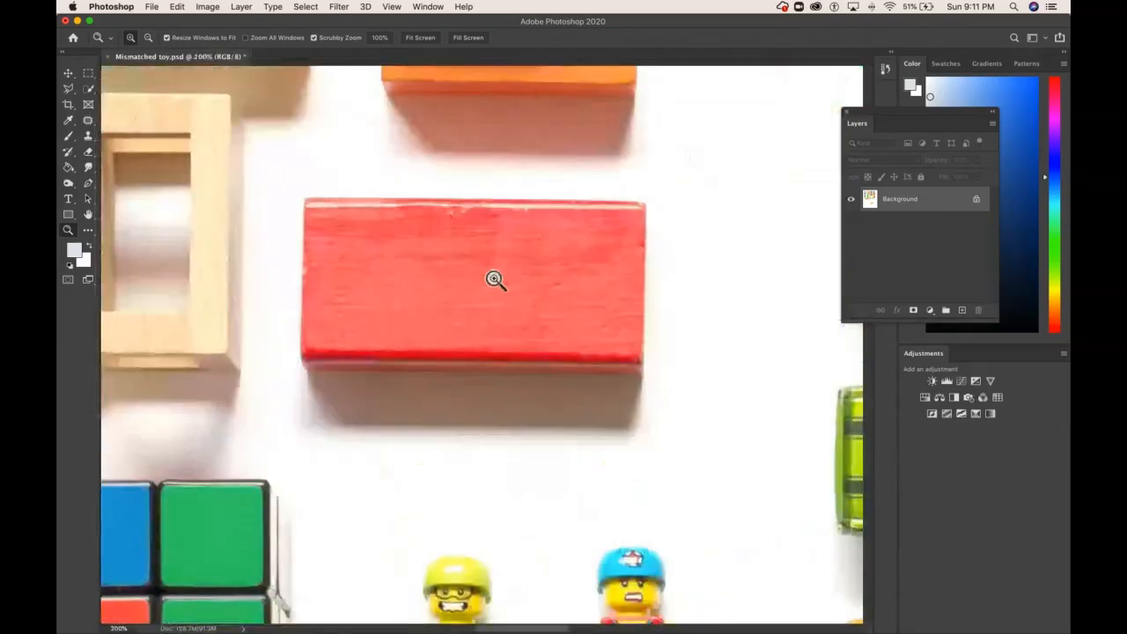
drag(69, 92, 68, 91)
click(115, 87)
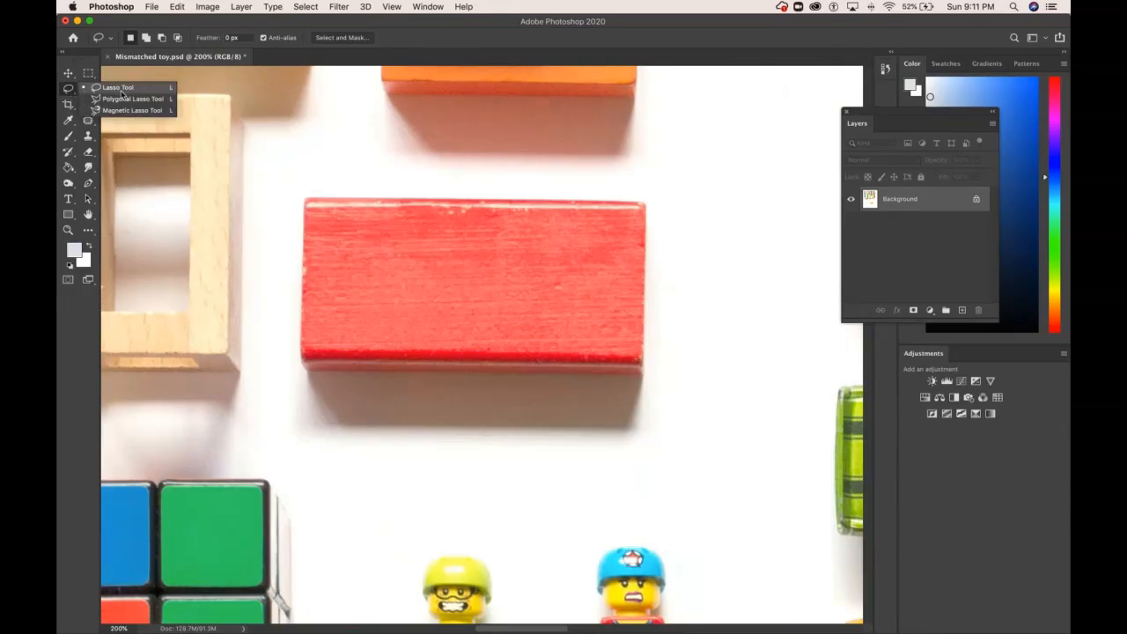
click(123, 108)
click(309, 205)
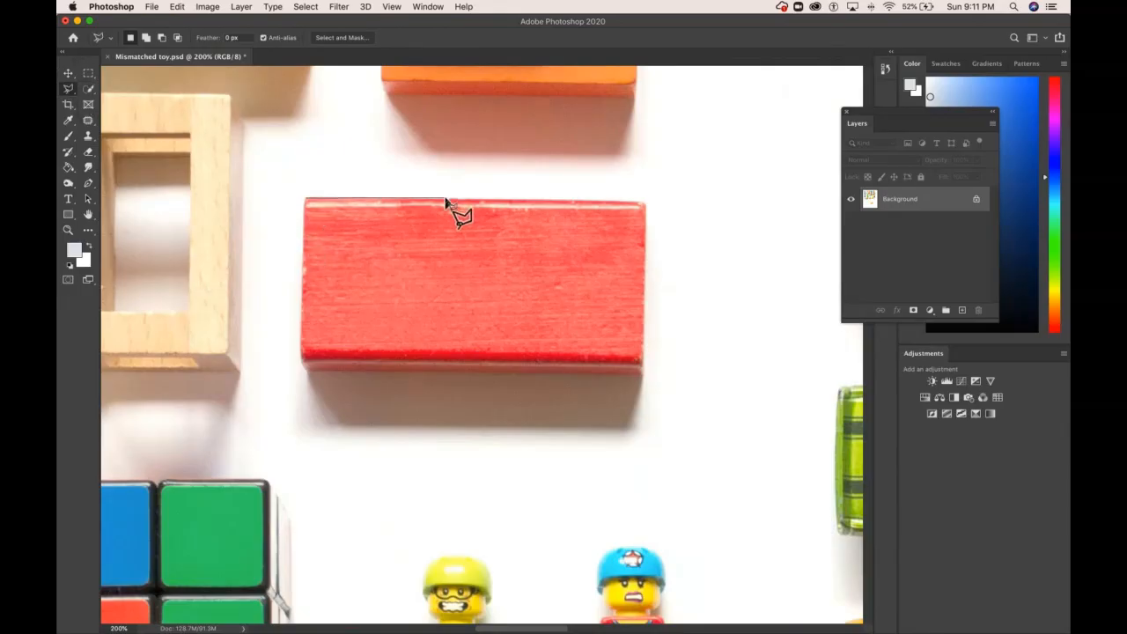
click(647, 208)
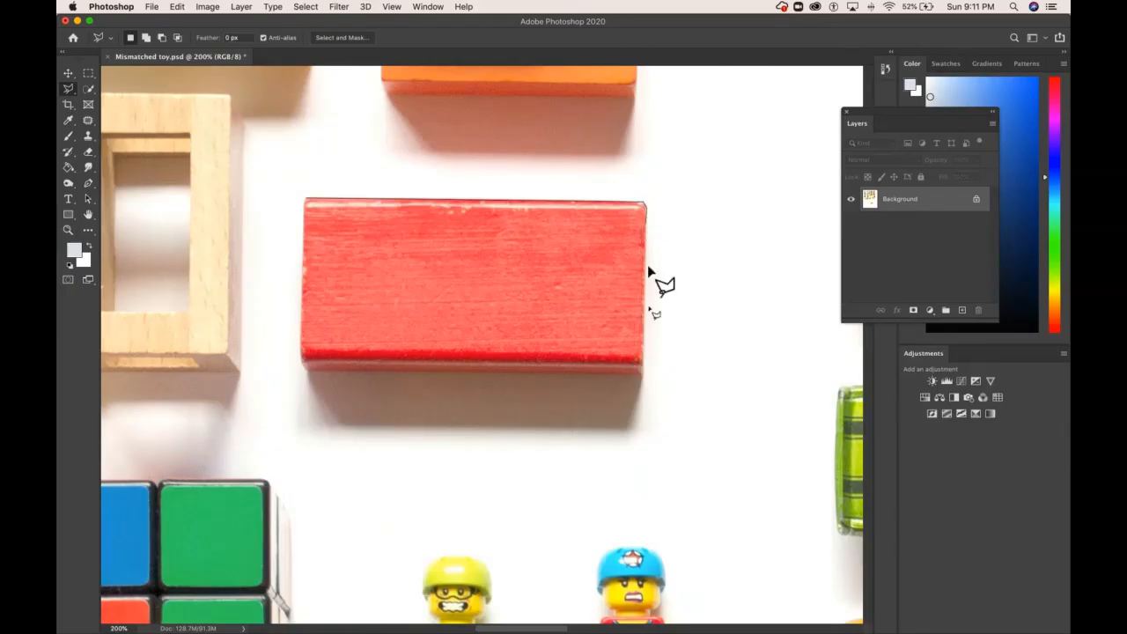
click(644, 375)
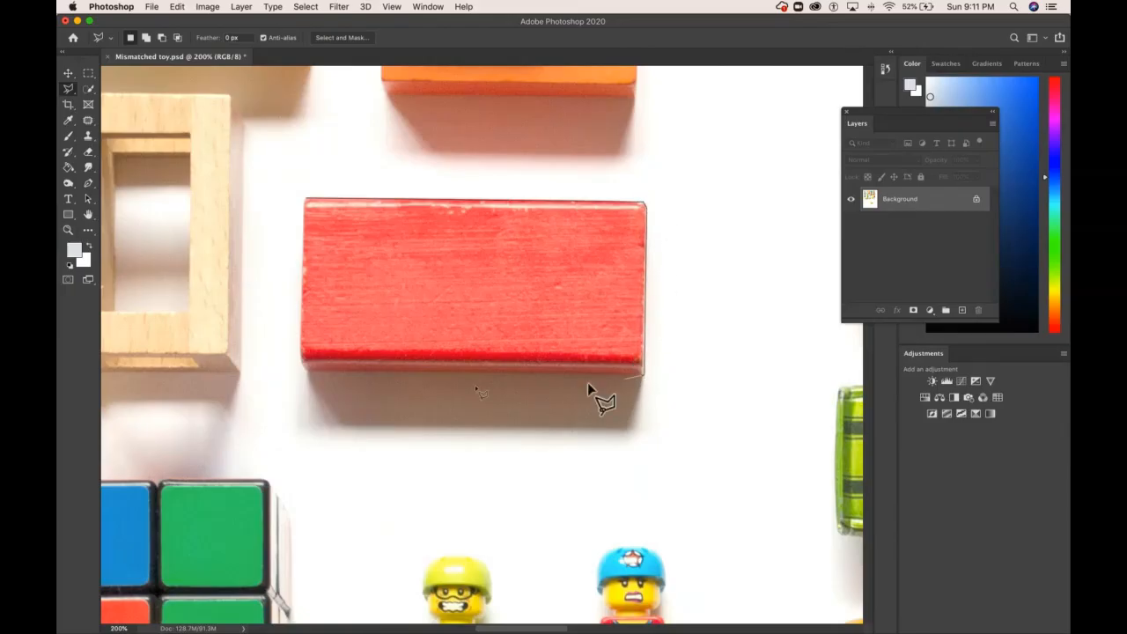
click(301, 360)
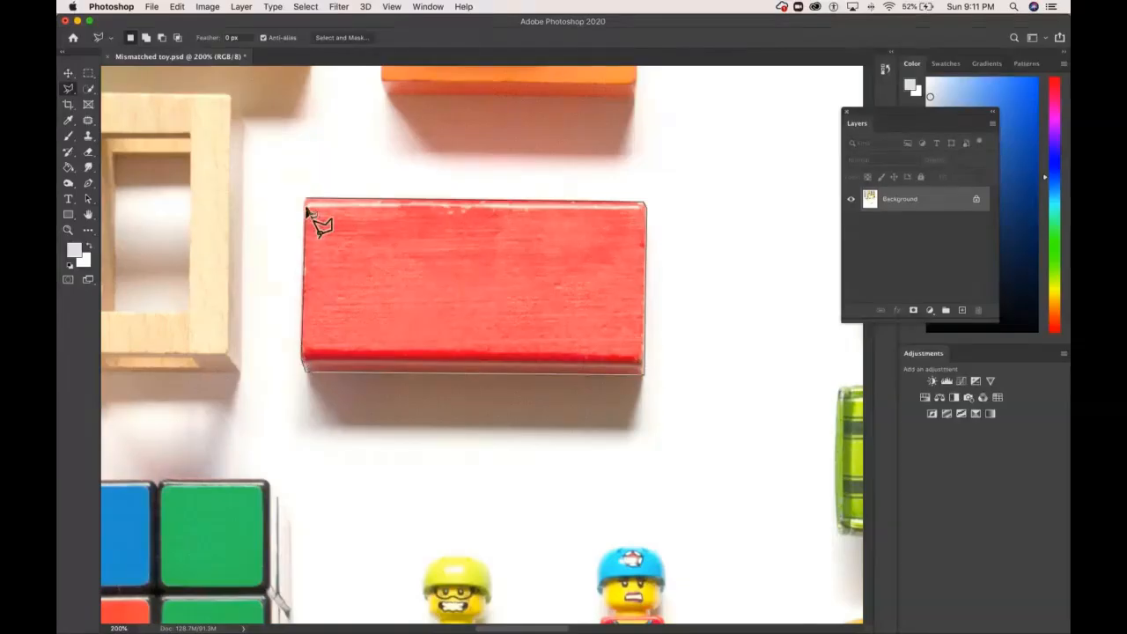
click(302, 208)
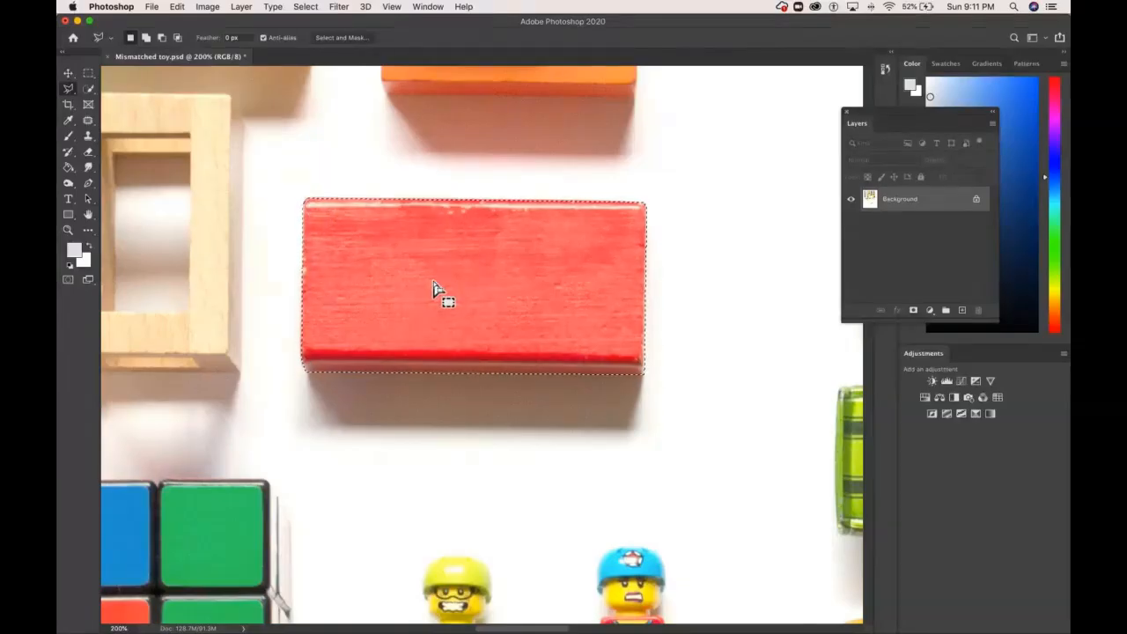
Copy the selected red block, paste it onto its own new layer, and keep that layer active.
click(177, 7)
click(181, 93)
click(175, 7)
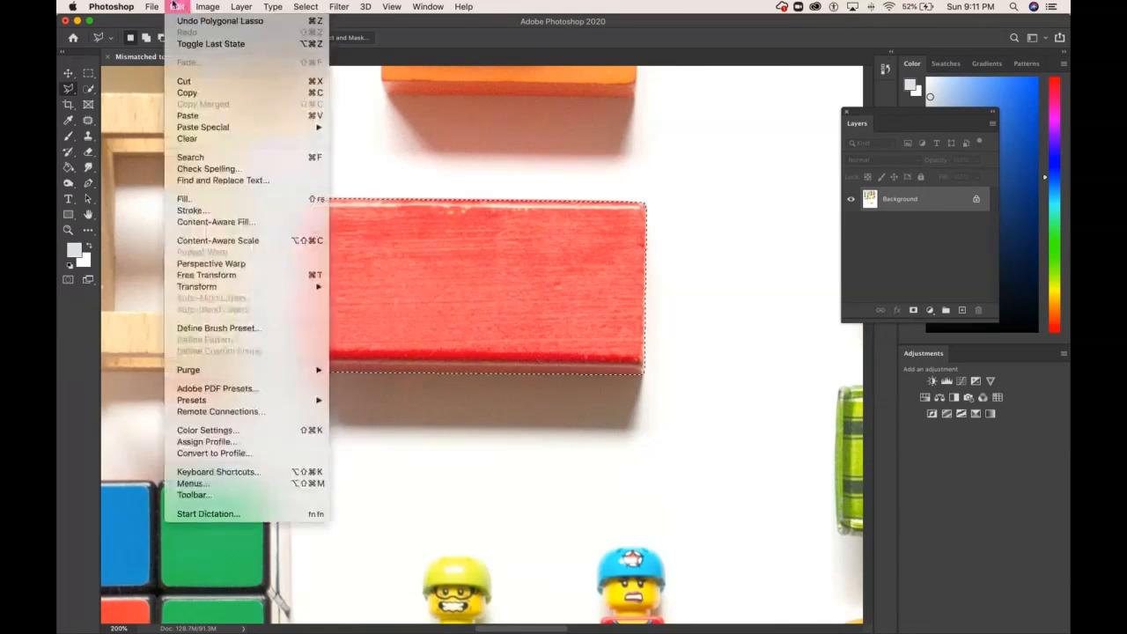
click(189, 115)
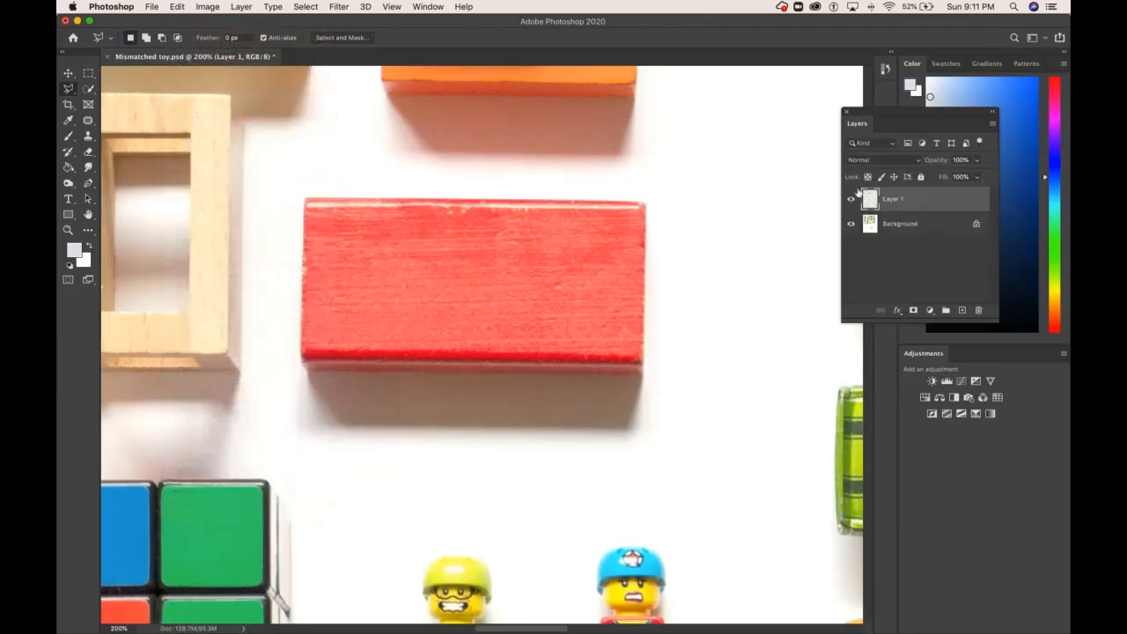
click(907, 229)
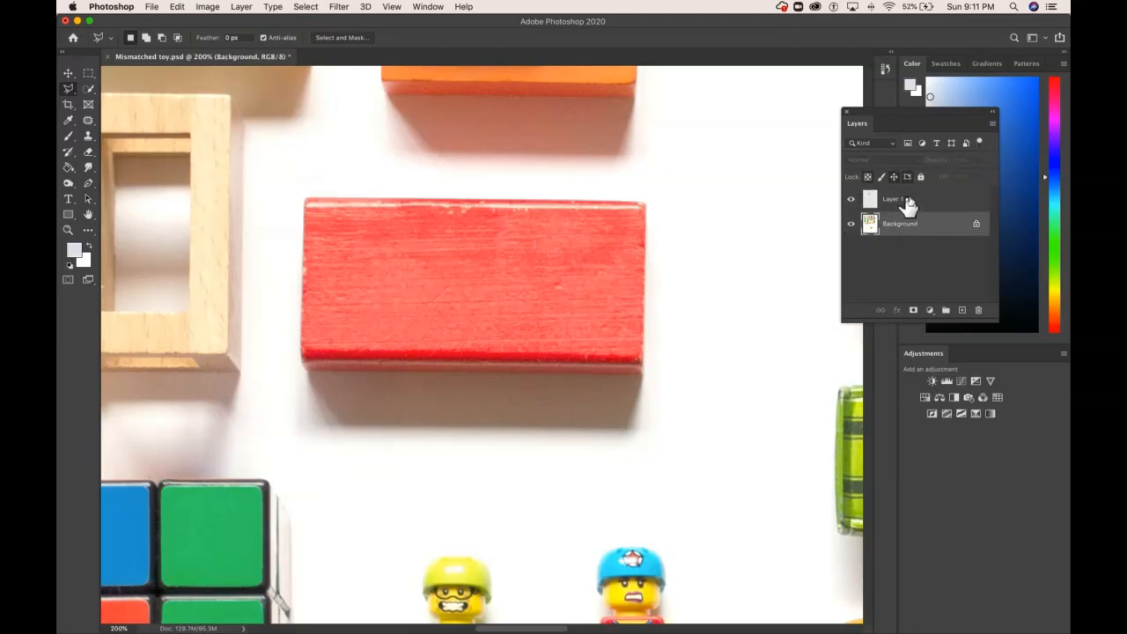
click(907, 202)
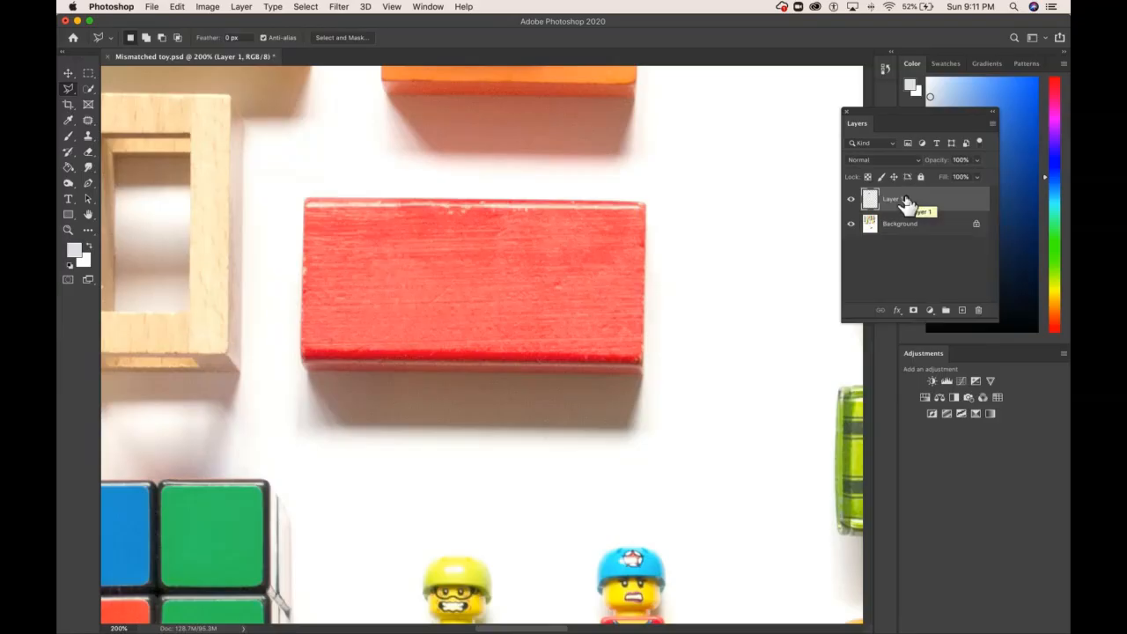
Move the red block copy sideways over the front of the red car and rotate it counterclockwise to a steep diagonal.
key(super+minus)
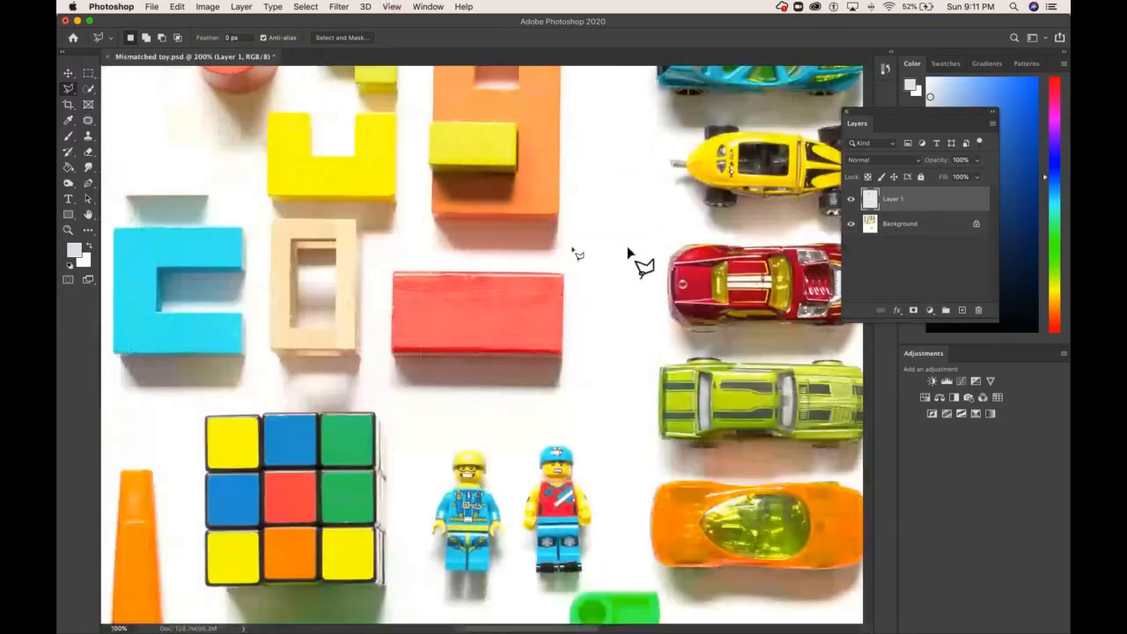
click(68, 74)
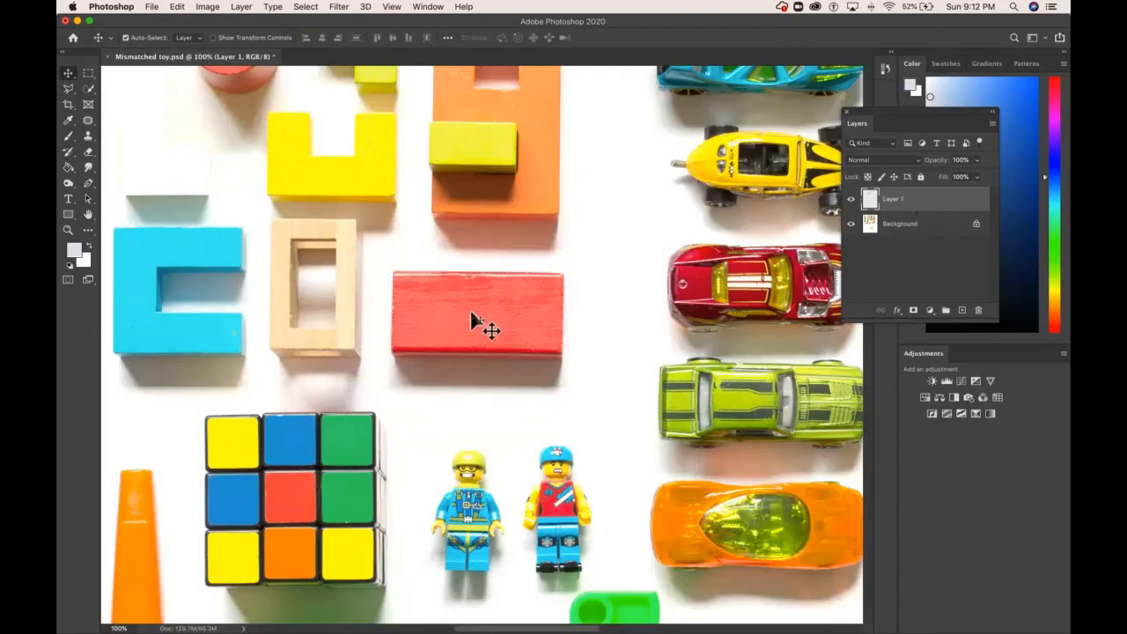
drag(487, 310, 660, 284)
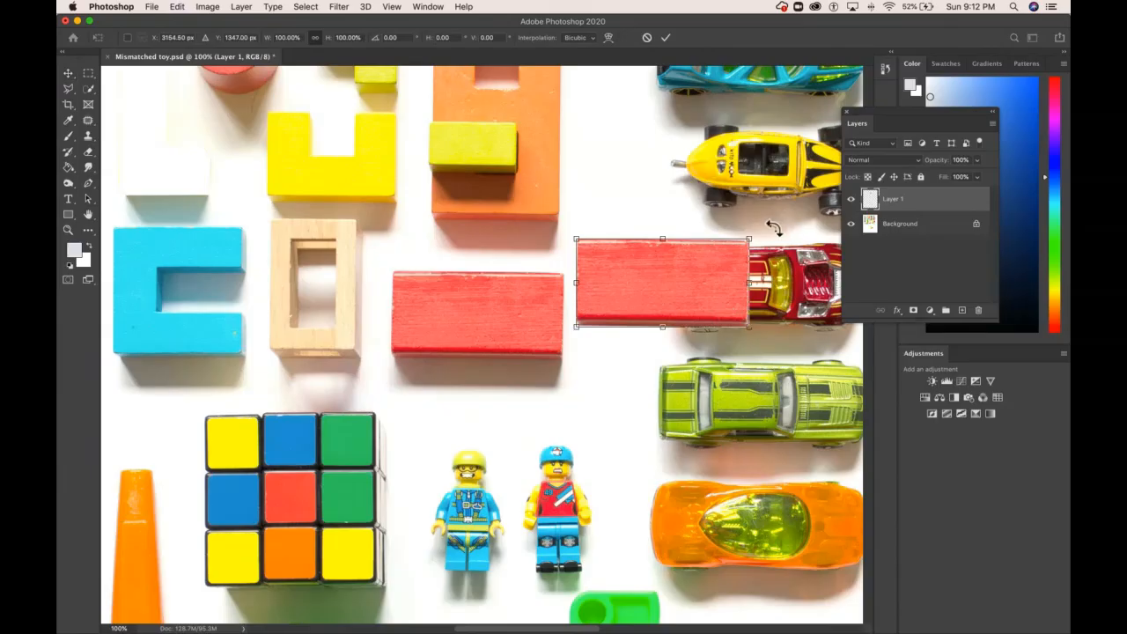
drag(762, 232, 558, 222)
click(68, 74)
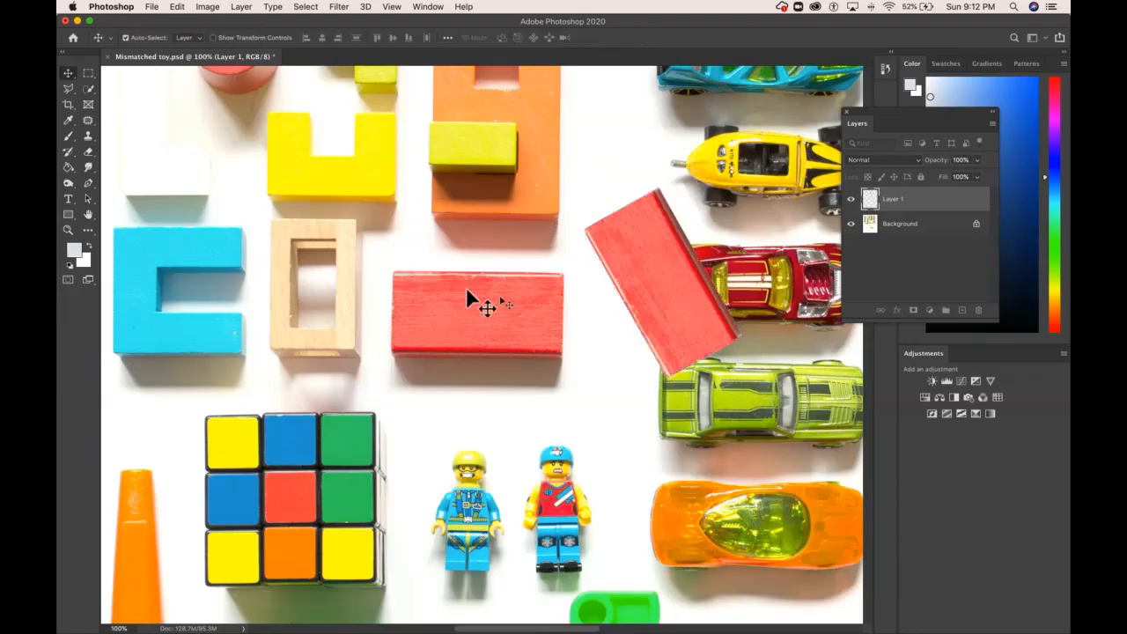
Move the rotated red block copy into the empty white area above the distorted orange brick, to the upper right of the yellow L-shaped block.
drag(669, 295, 537, 583)
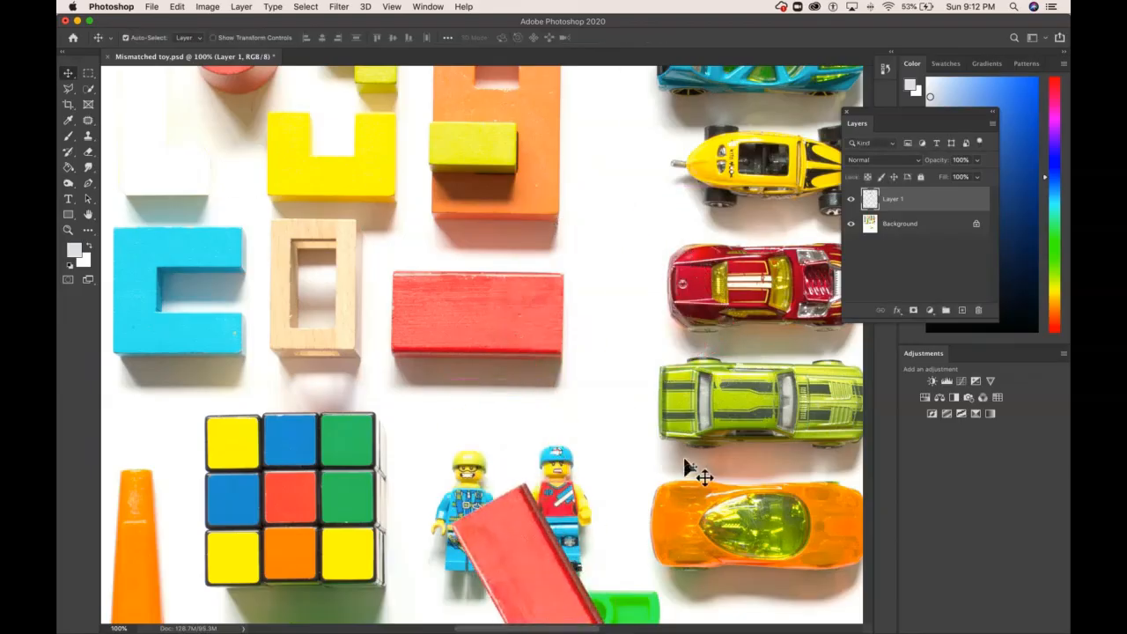
key(super+minus)
key(super+minus)
scroll(662, 511, down, 5)
scroll(662, 511, right, 2)
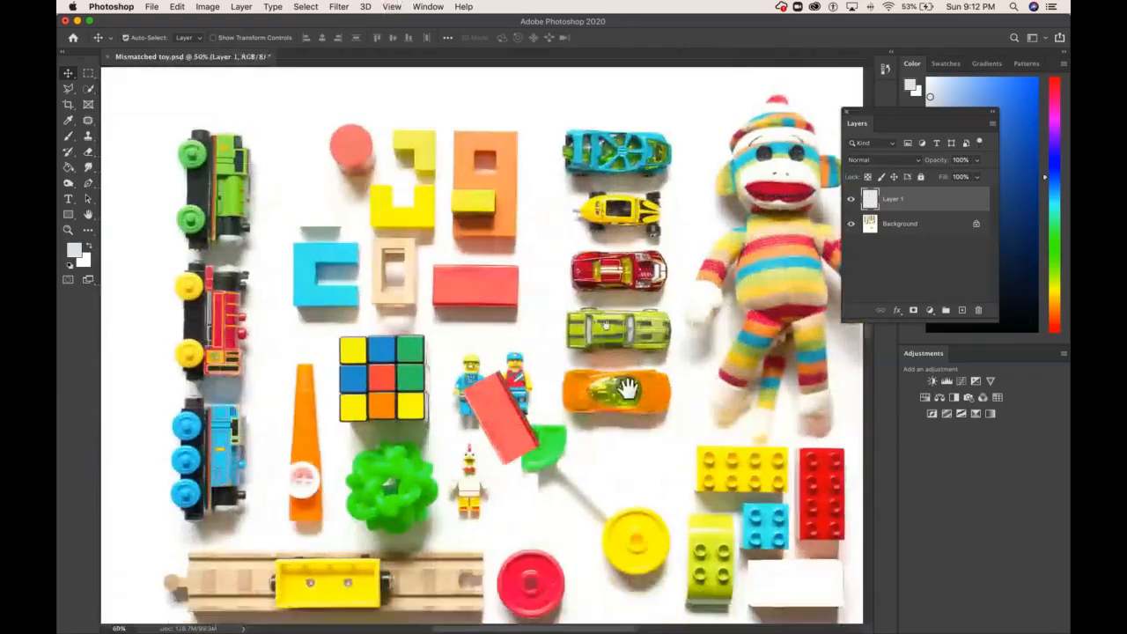
drag(414, 123, 305, 509)
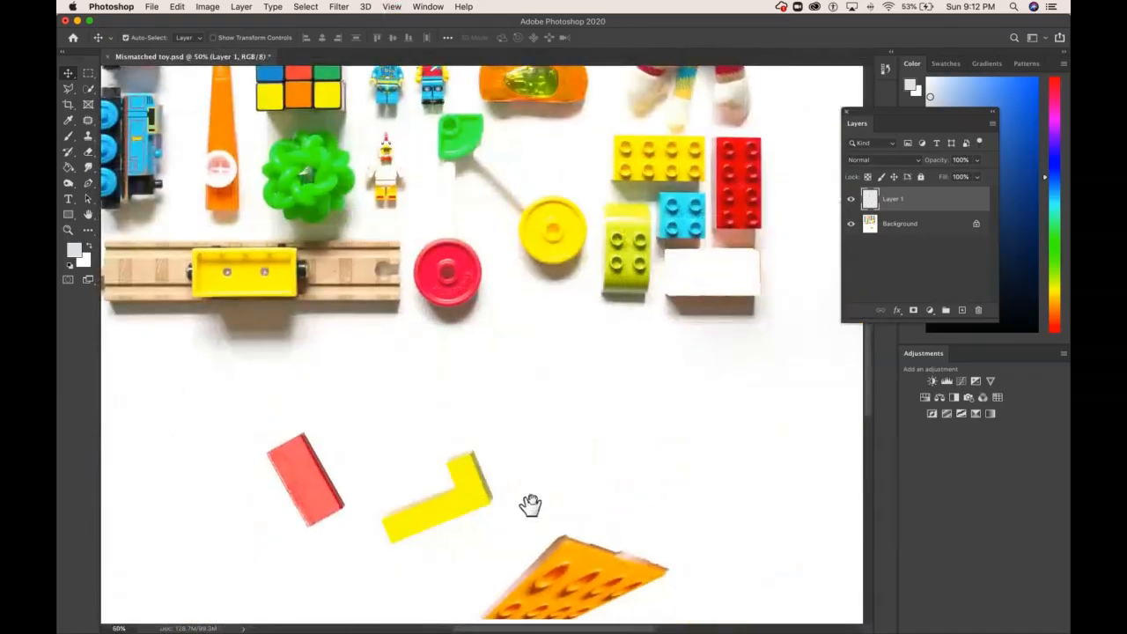
scroll(531, 503, down, 4)
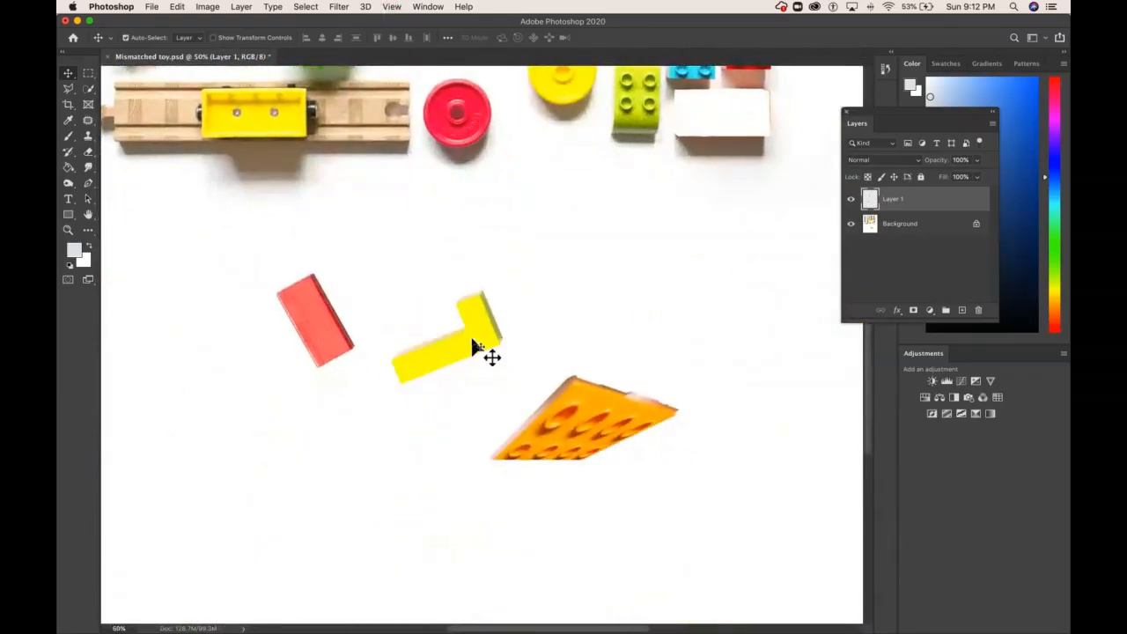
click(554, 409)
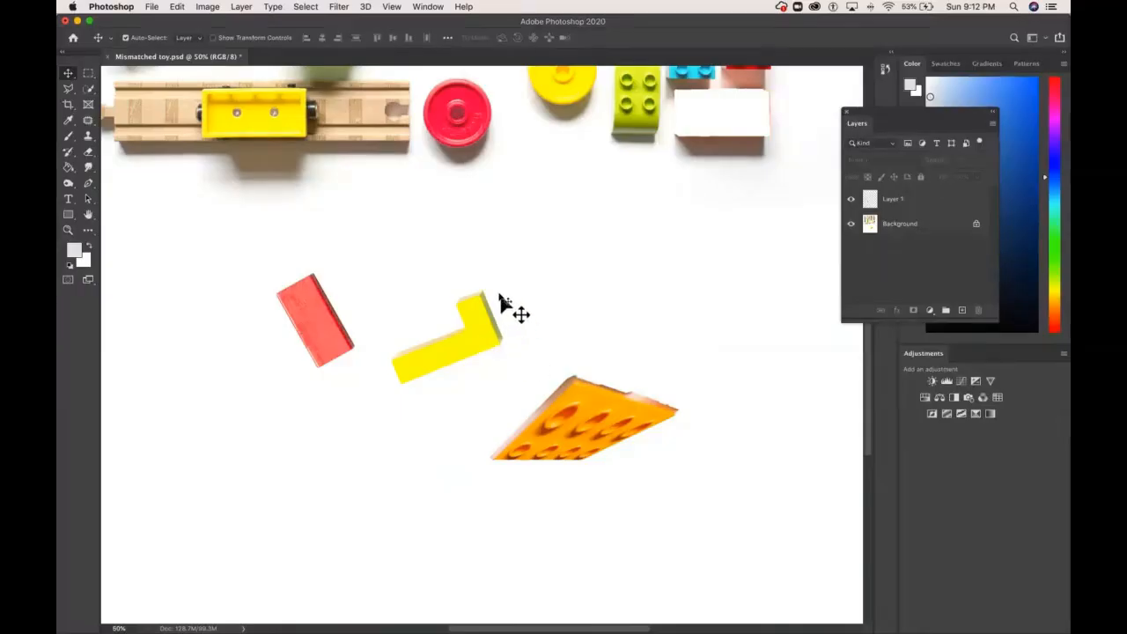
drag(314, 327, 638, 254)
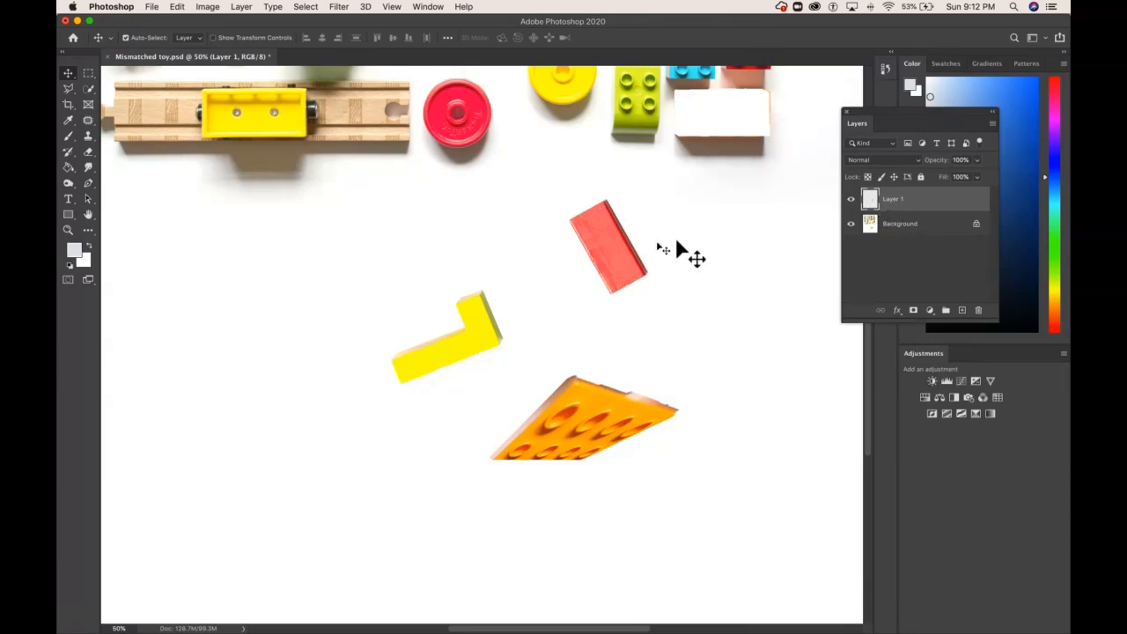
Rename the copied block's layer to "red block" and move the floating Layers panel closer to the block.
key(super+plus)
key(super+plus)
key(super+plus)
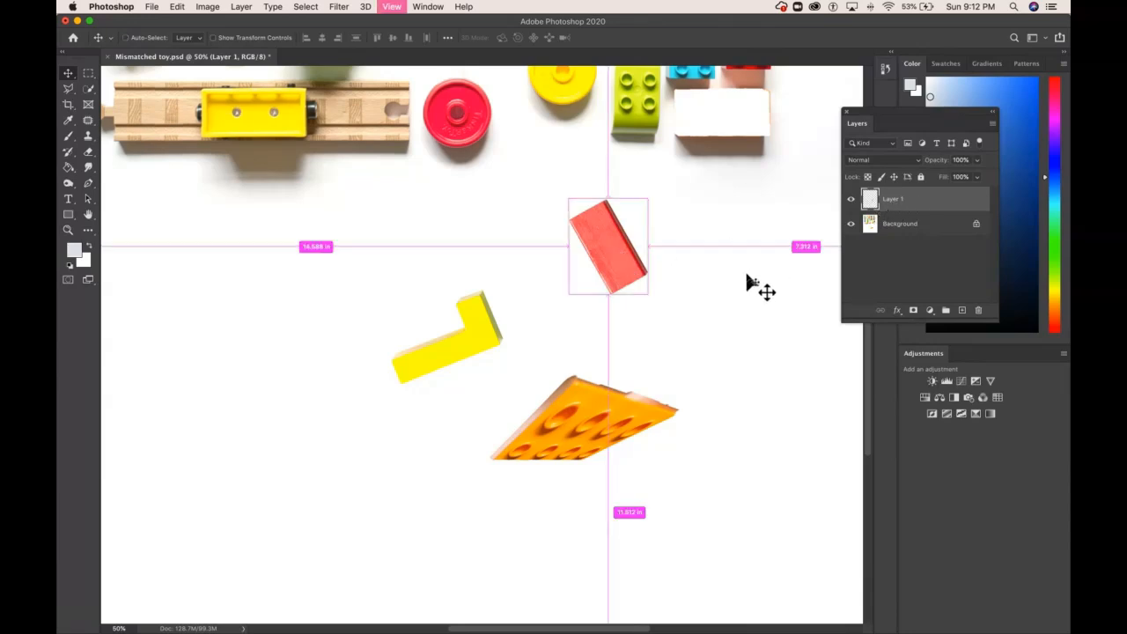
drag(724, 214, 88, 586)
drag(304, 370, 467, 297)
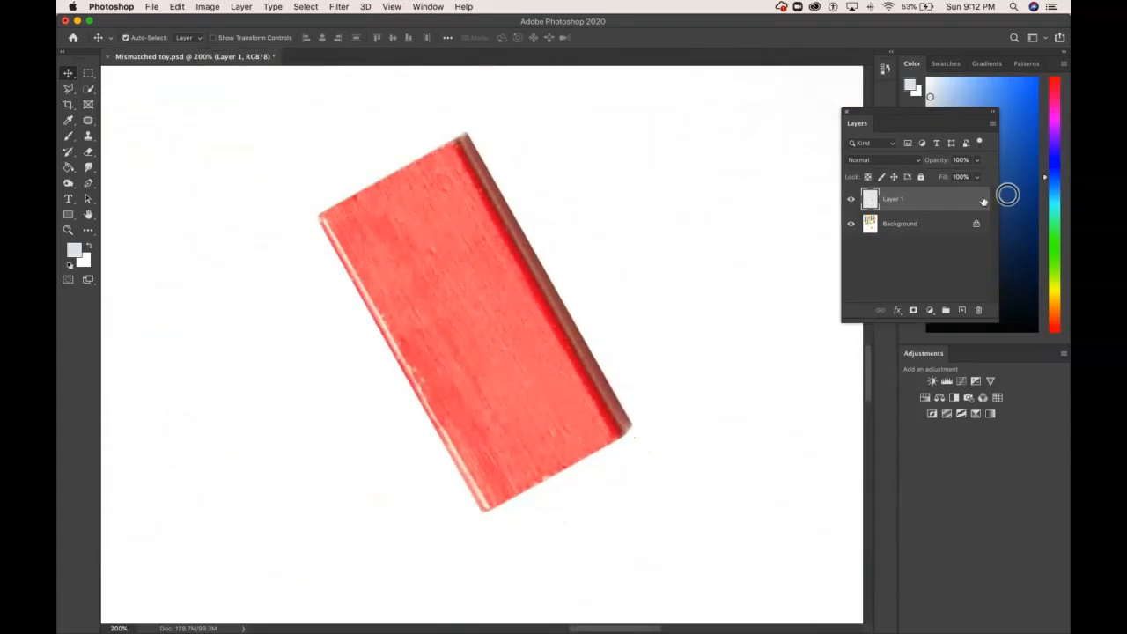
double_click(892, 201)
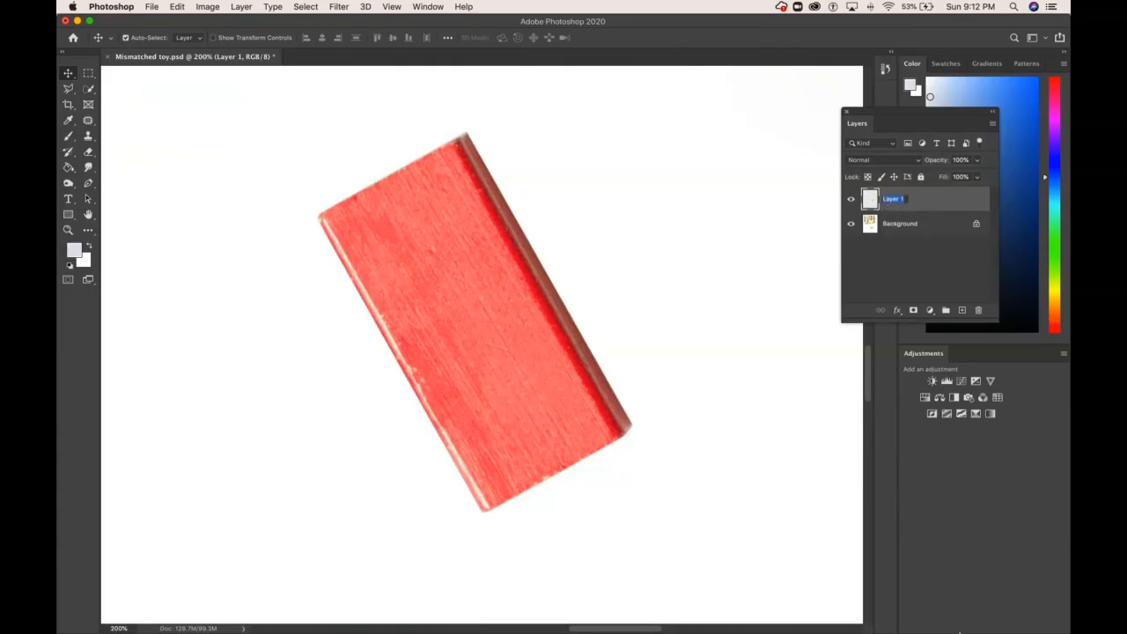
key(BackSpace)
key(Return)
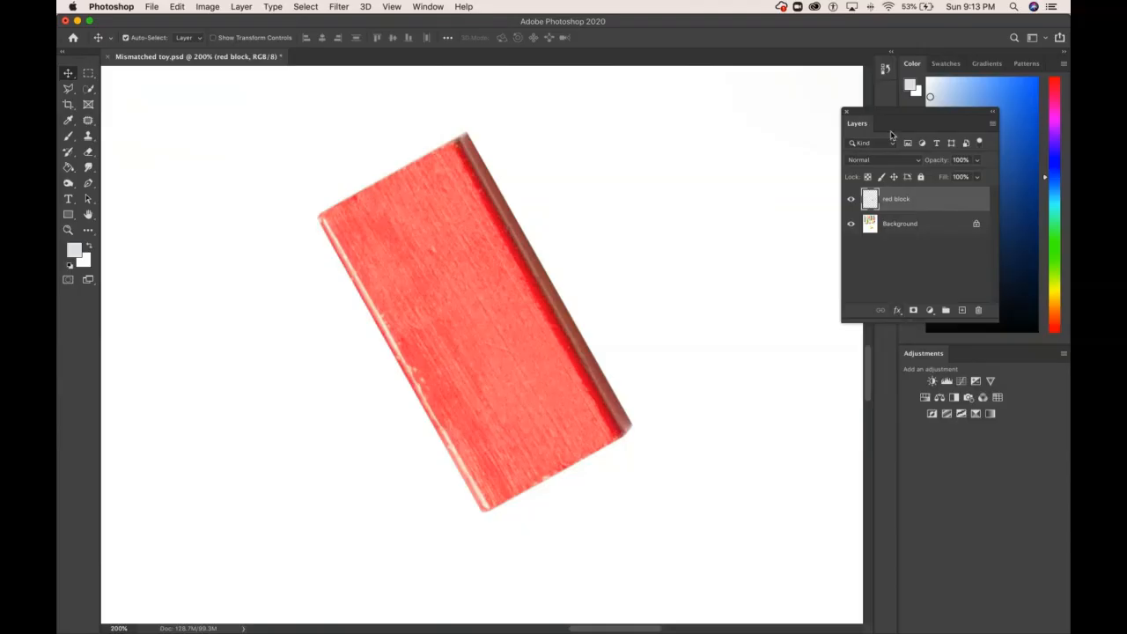
drag(896, 115, 732, 108)
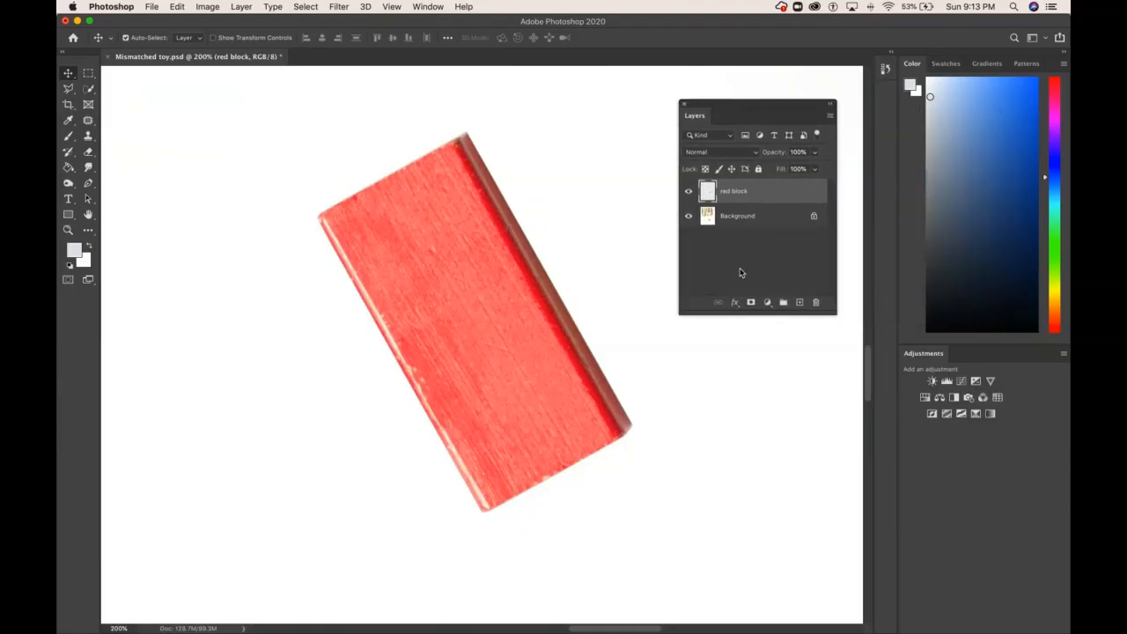
Add a Drop Shadow to the red block layer with 51% opacity, 19 px distance, 27% spread and 68 px size, comparing it with the preview off.
click(735, 303)
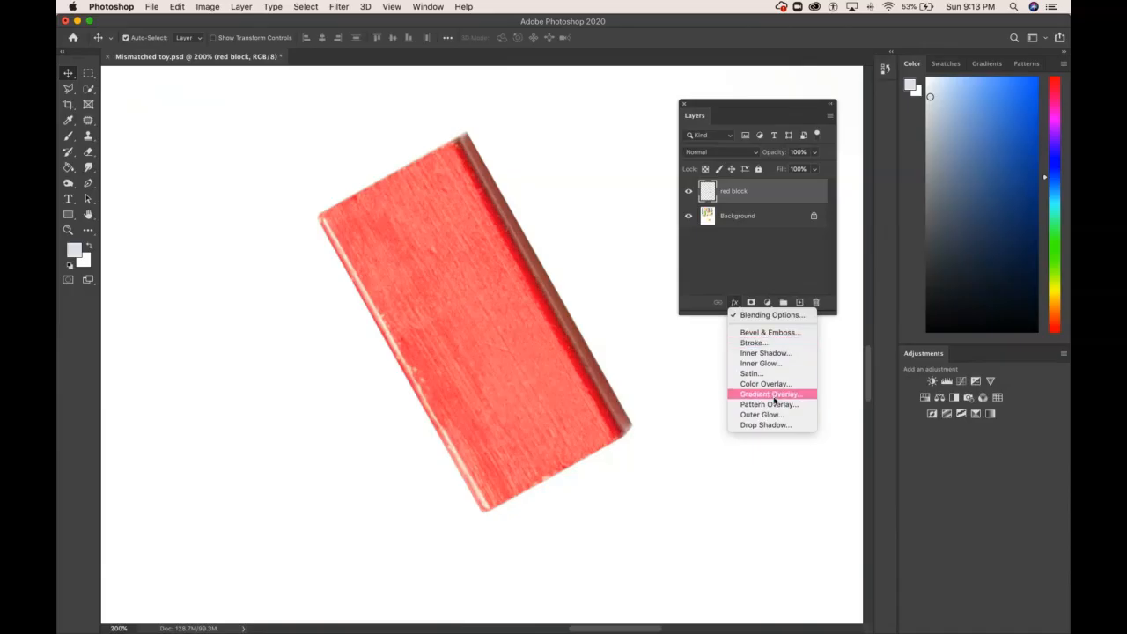
click(774, 426)
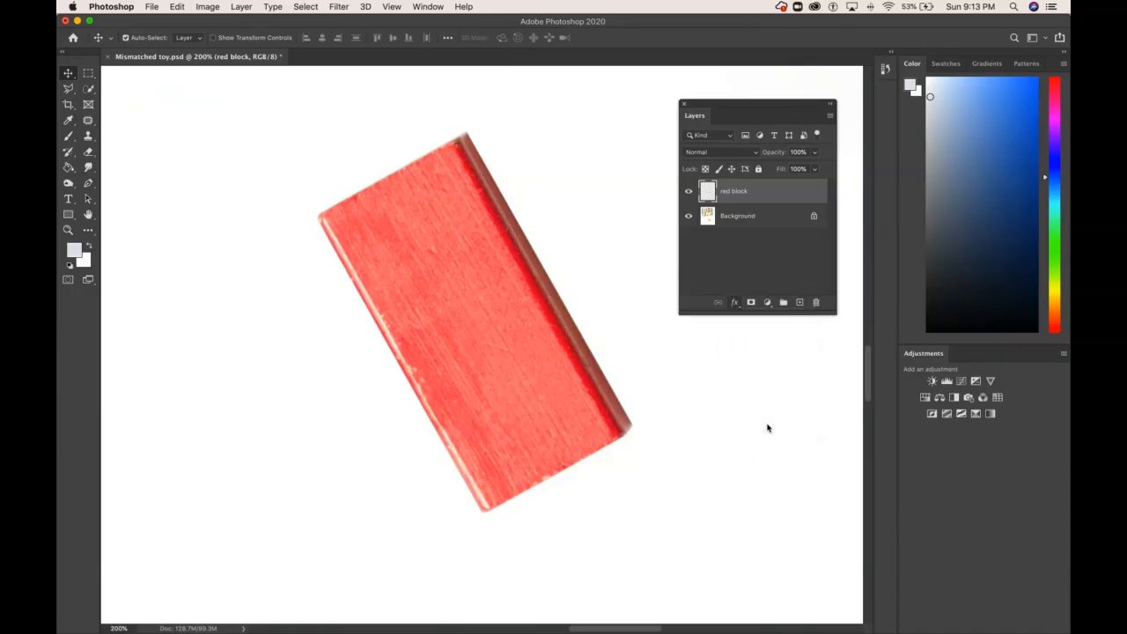
drag(559, 30, 753, 72)
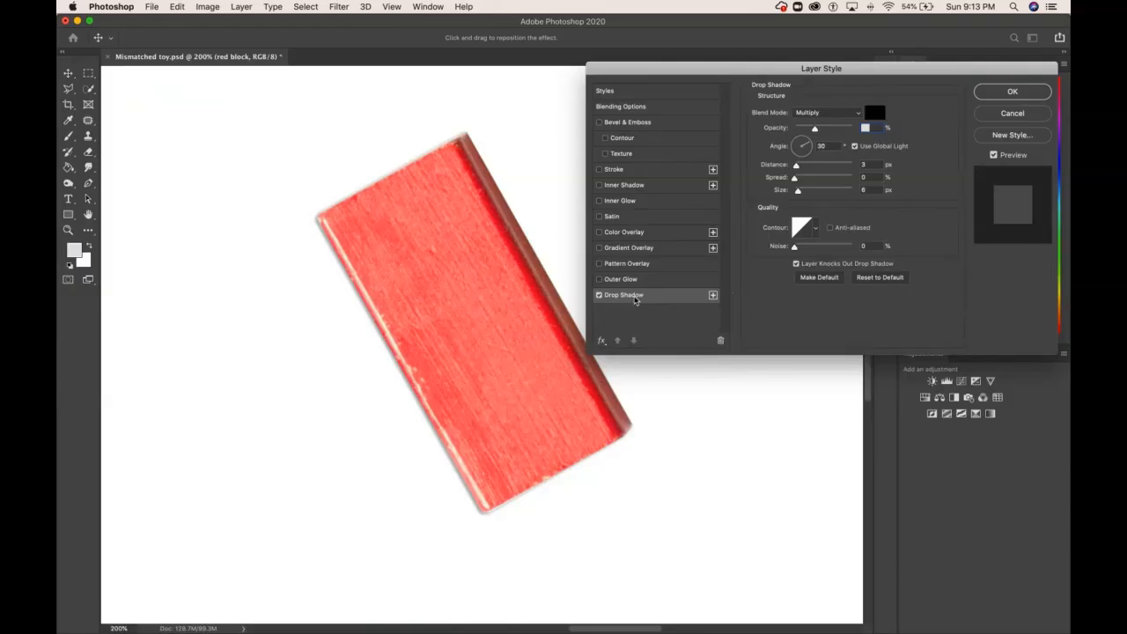
drag(818, 130, 838, 130)
mouse_move(799, 169)
mouse_down()
mouse_move(826, 168)
mouse_move(797, 180)
mouse_move(814, 193)
mouse_move(810, 166)
mouse_move(800, 167)
mouse_move(814, 168)
mouse_up()
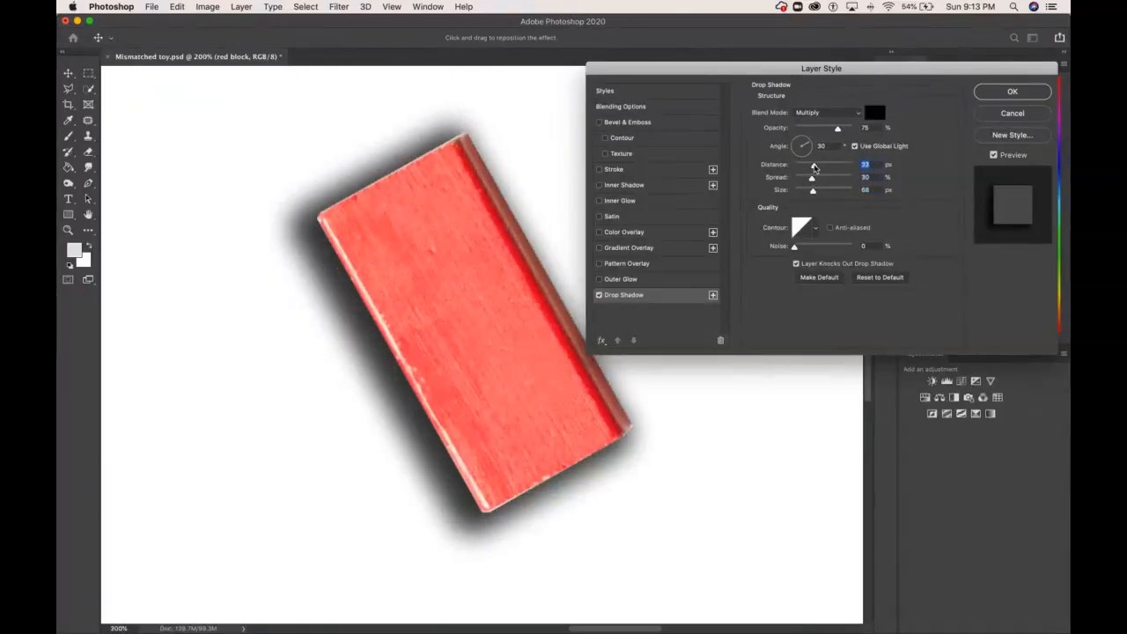
drag(837, 130, 810, 178)
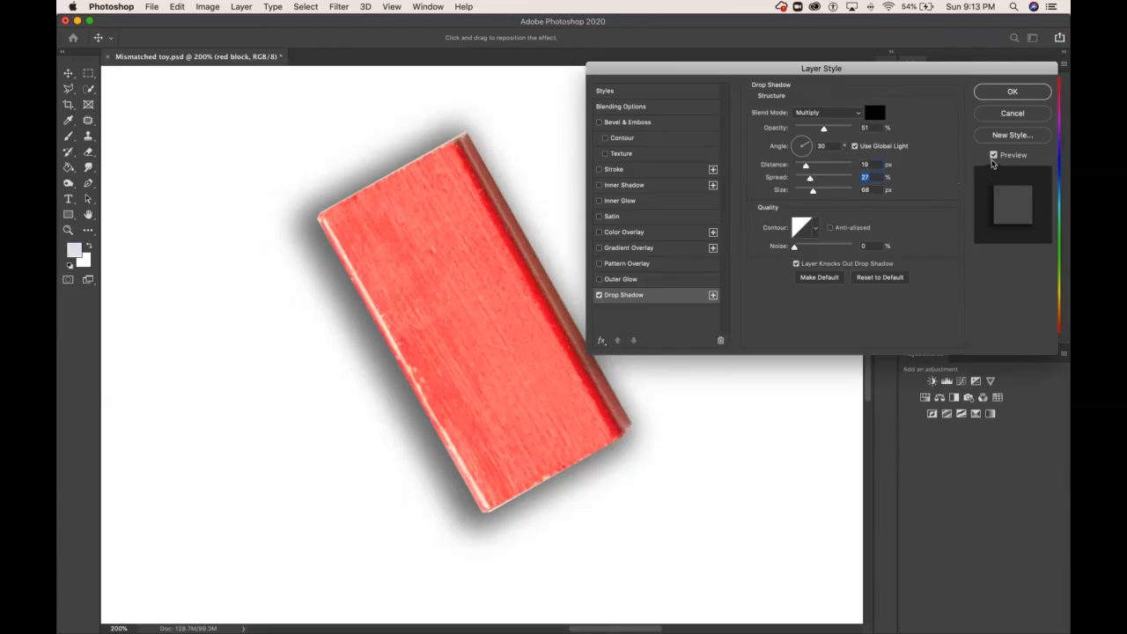
click(994, 155)
click(993, 155)
Add a Color Overlay effect to the red block in Color blend mode, using bright blue 0d3be7.
click(623, 233)
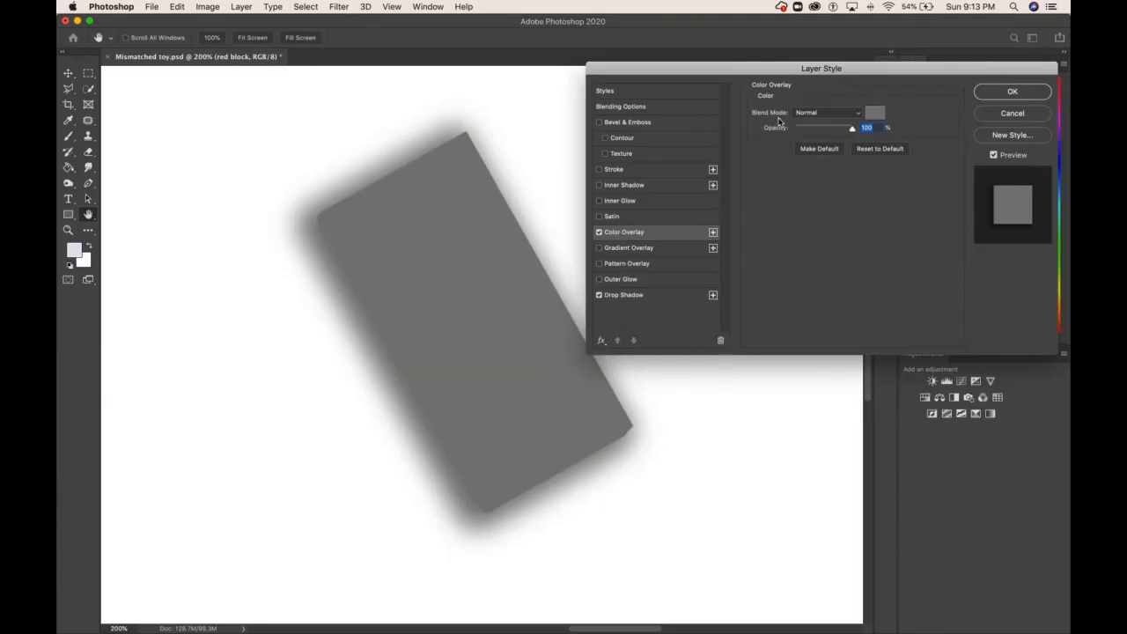
click(810, 117)
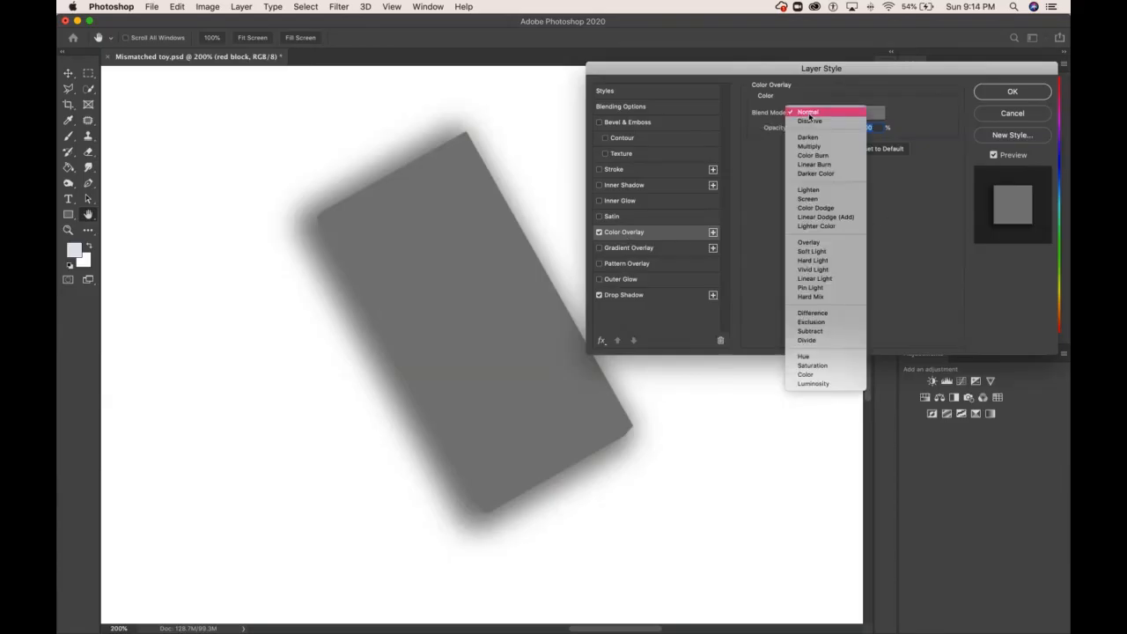
click(810, 375)
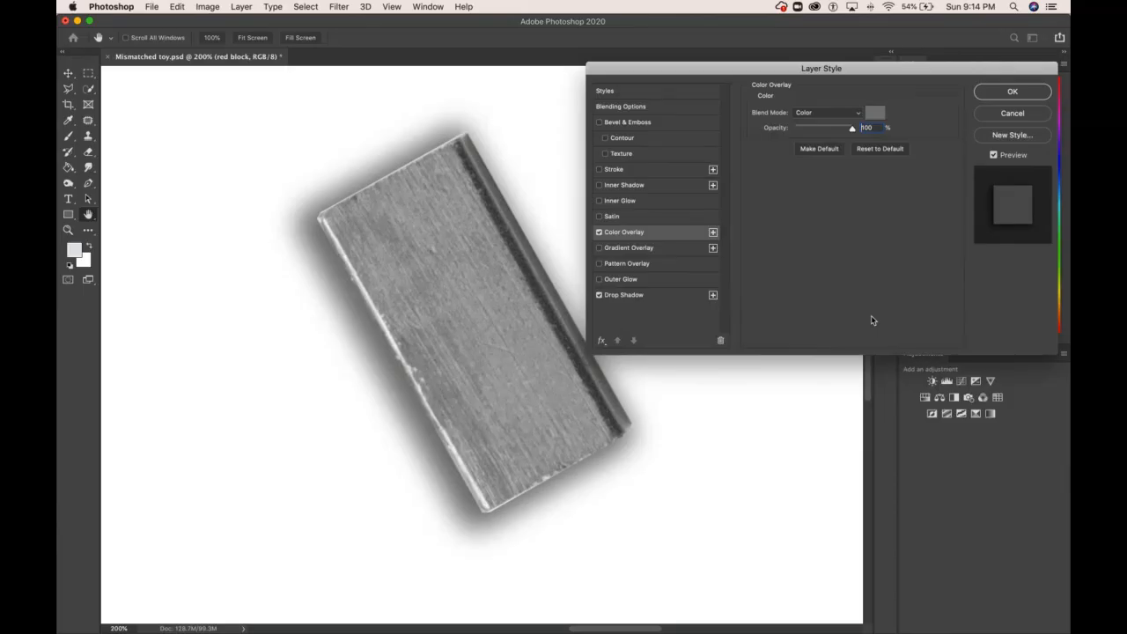
click(875, 114)
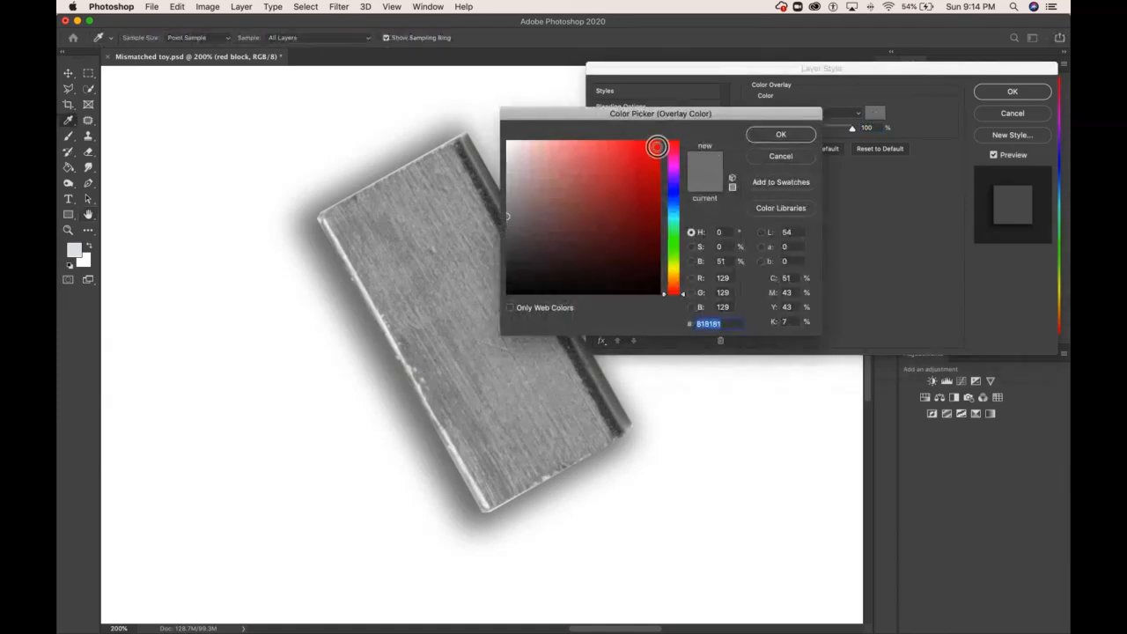
click(672, 201)
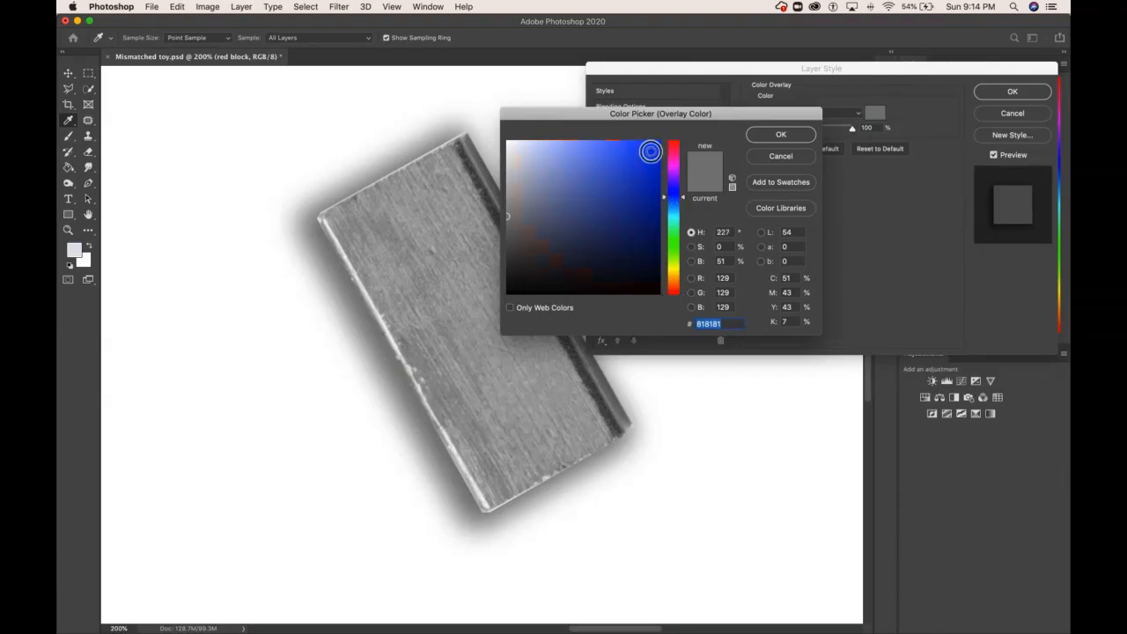
click(653, 155)
click(651, 154)
drag(607, 115, 776, 242)
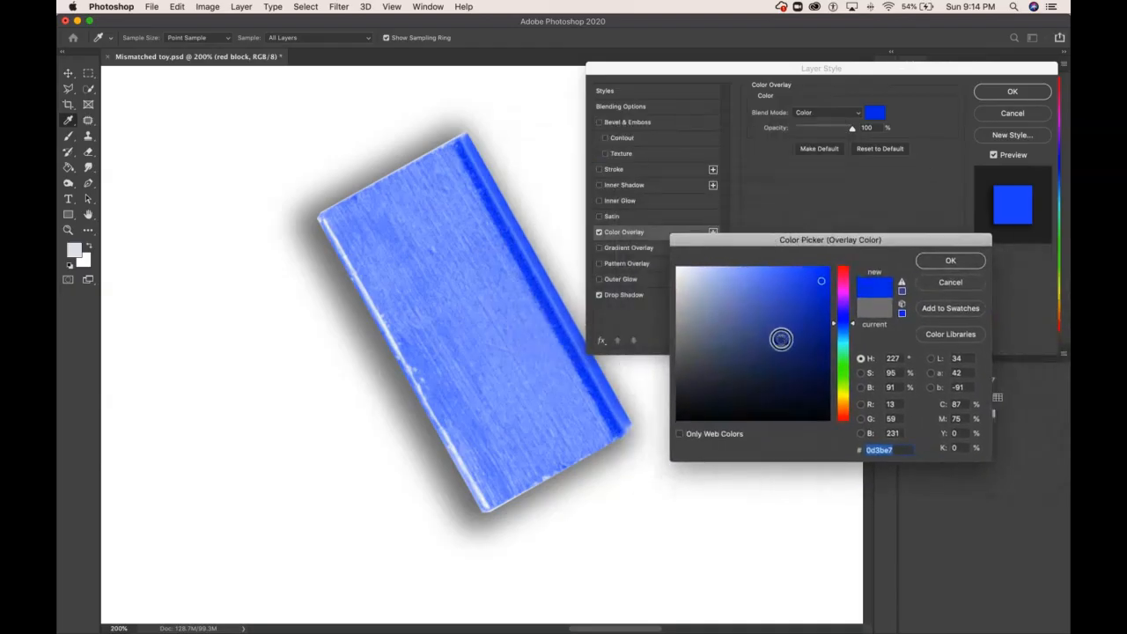
Try darker blue and purple overlay colors, set the overlay to olive 889a10, and apply the layer style.
click(812, 328)
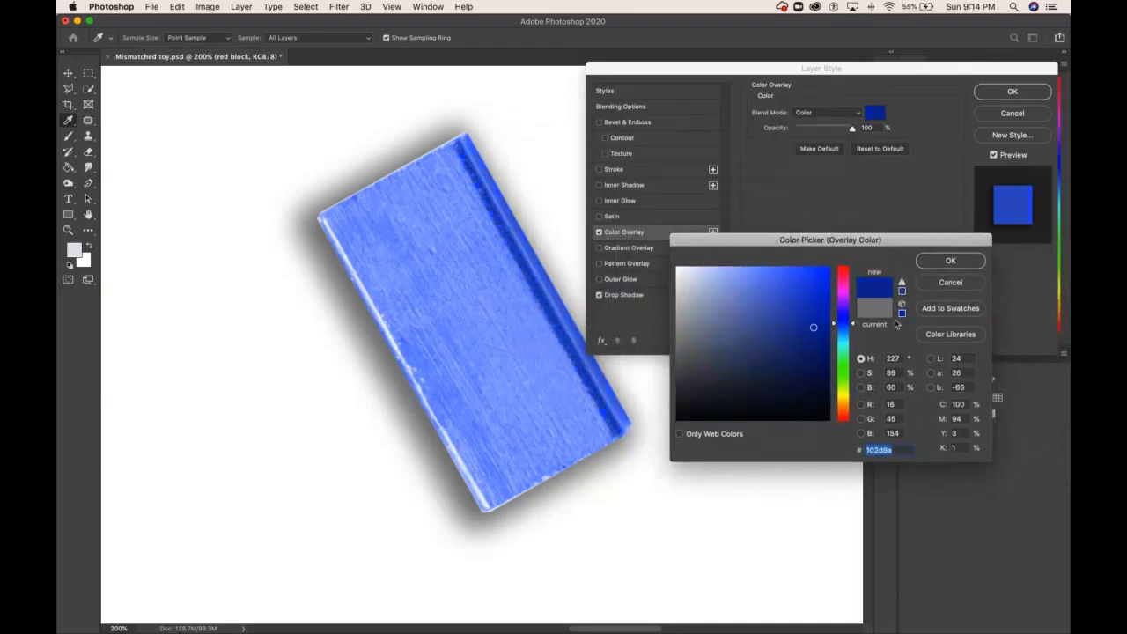
click(845, 297)
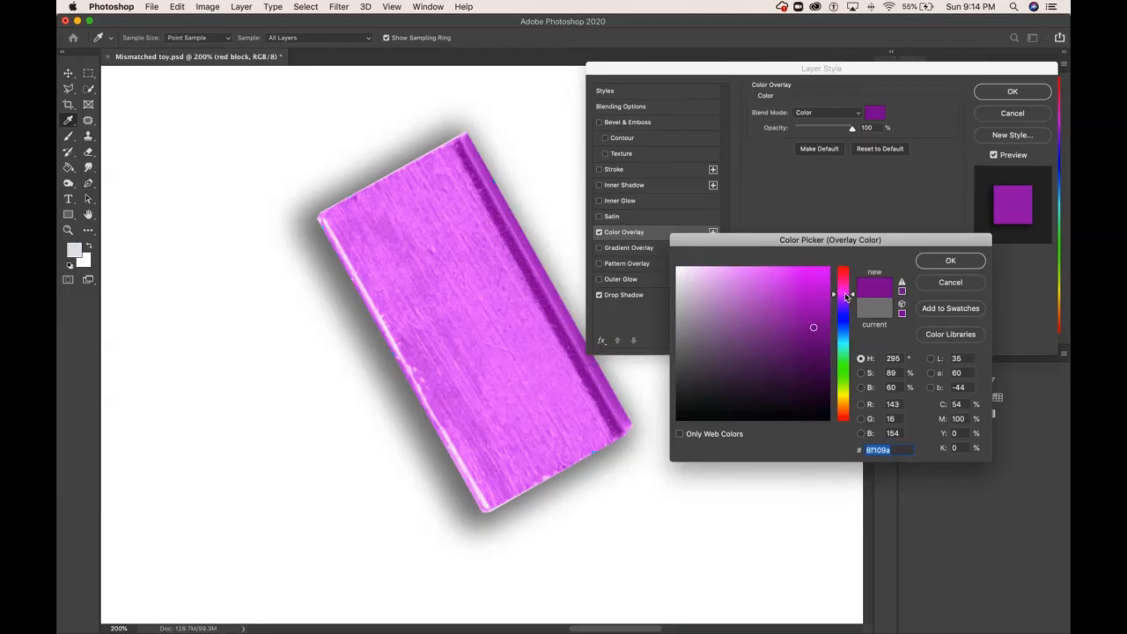
click(843, 392)
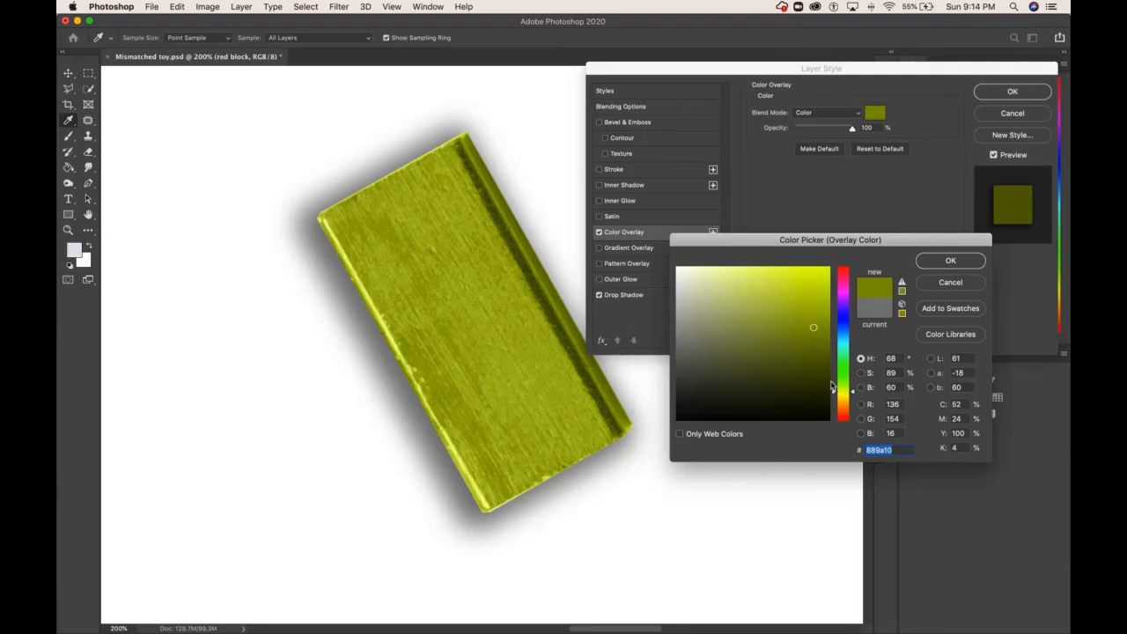
click(950, 260)
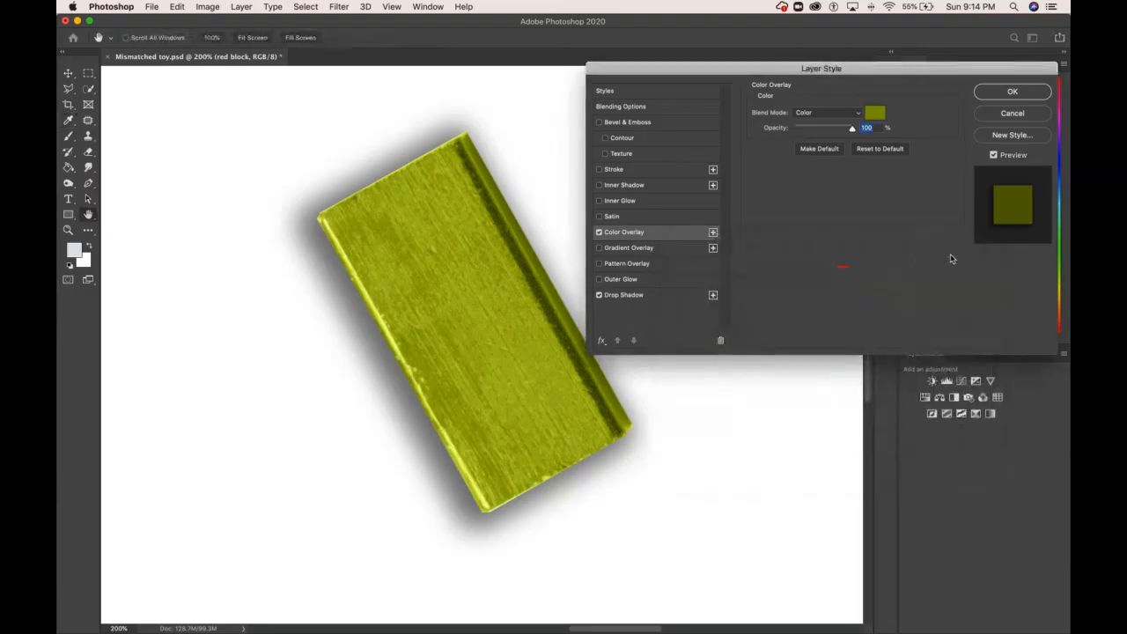
click(1004, 94)
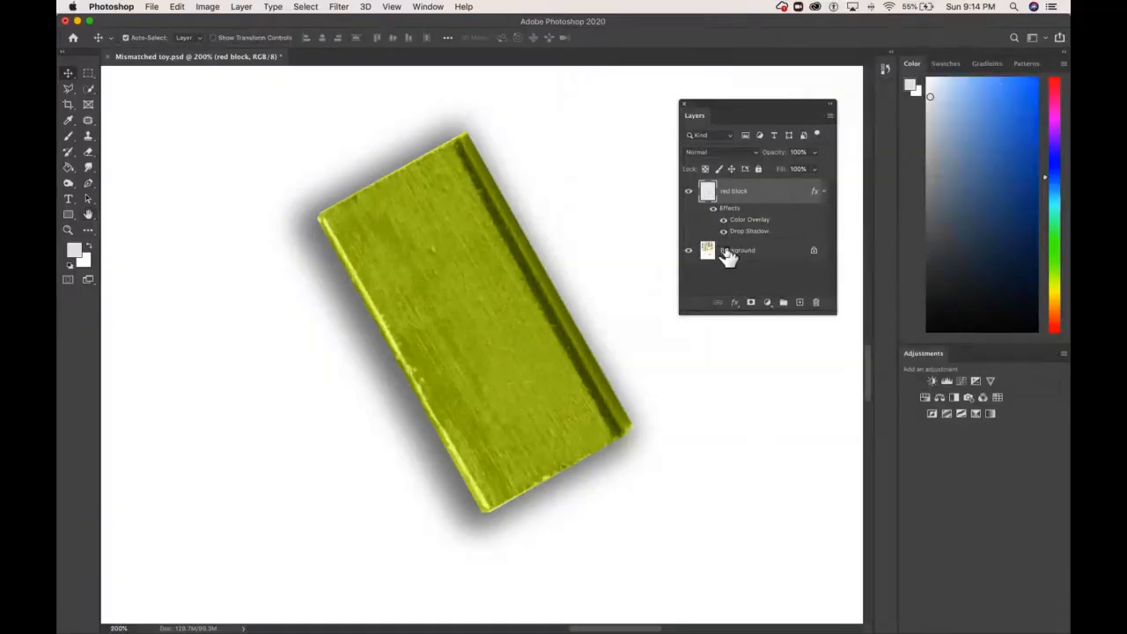
Compare the red block with and without its layer effects by hiding all of them and showing them again.
click(743, 259)
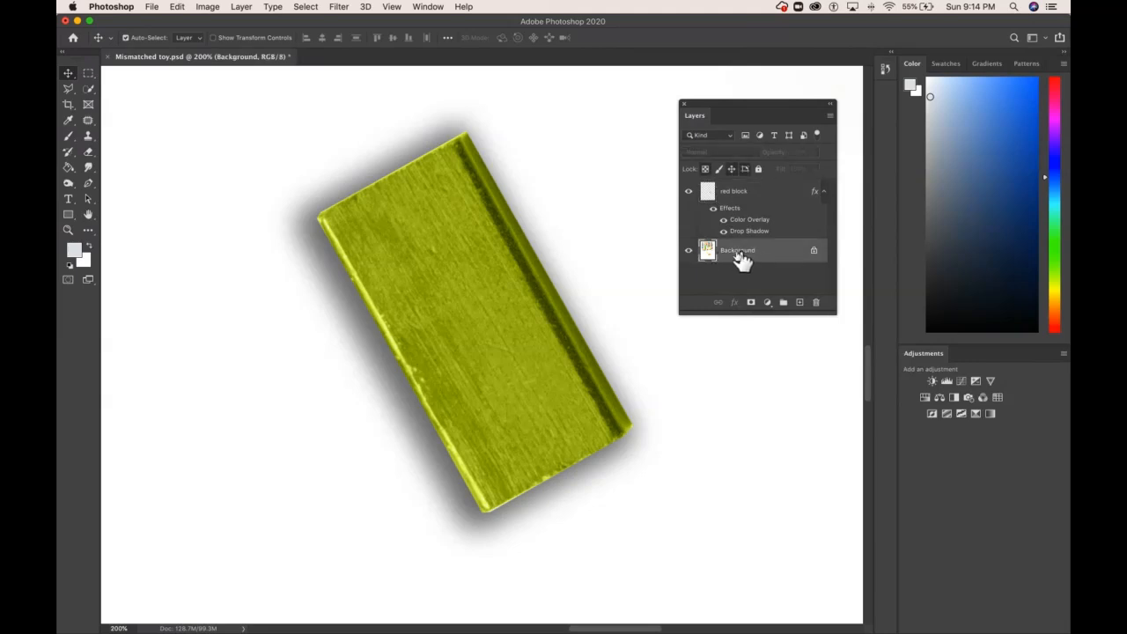
click(731, 195)
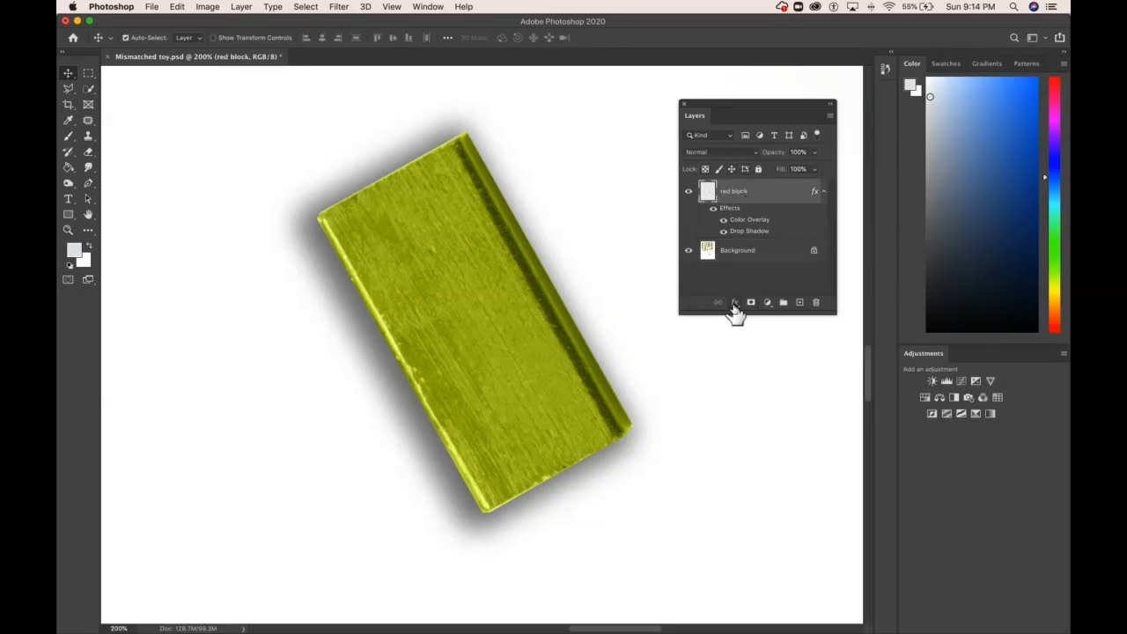
click(714, 209)
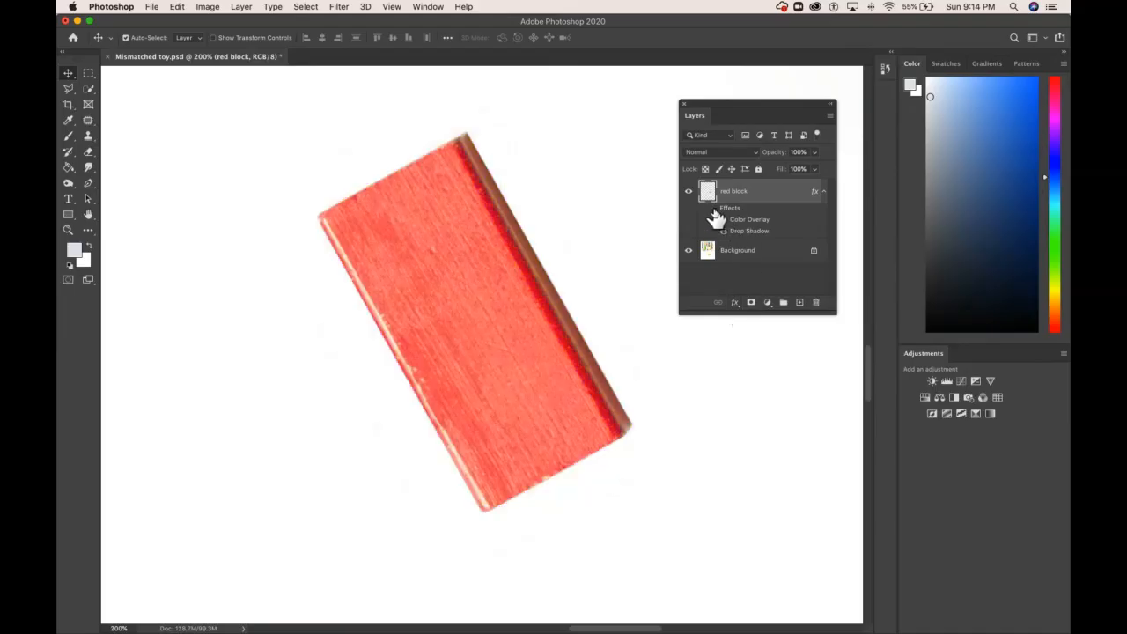
click(713, 210)
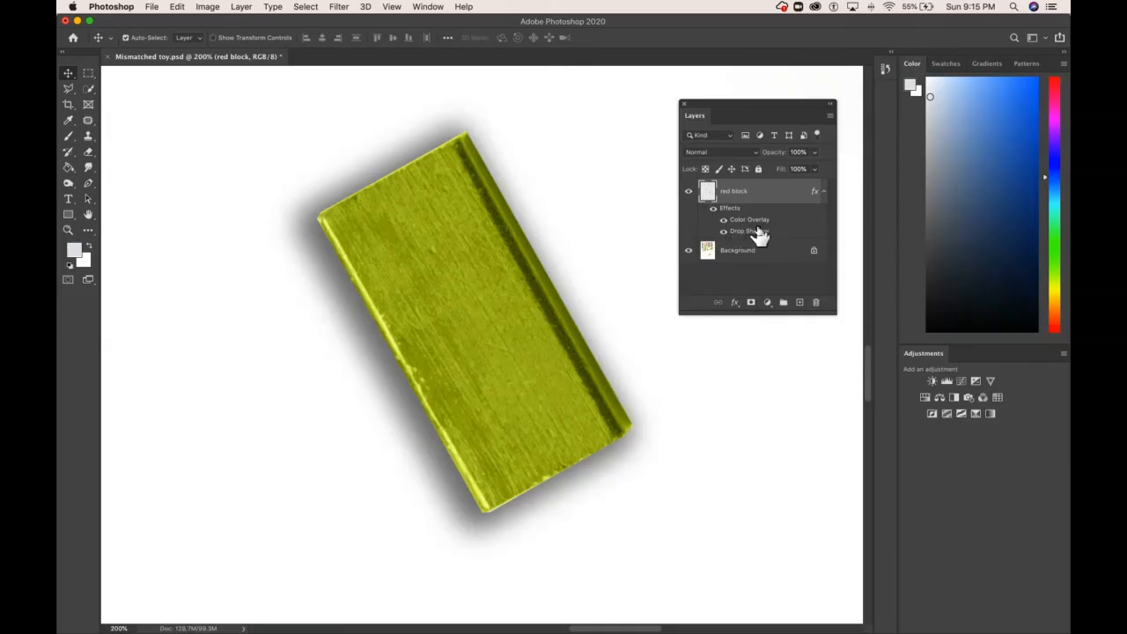
Hide the red block's Color Overlay effect and toggle its Drop Shadow off and on, leaving the shadow shown.
click(723, 220)
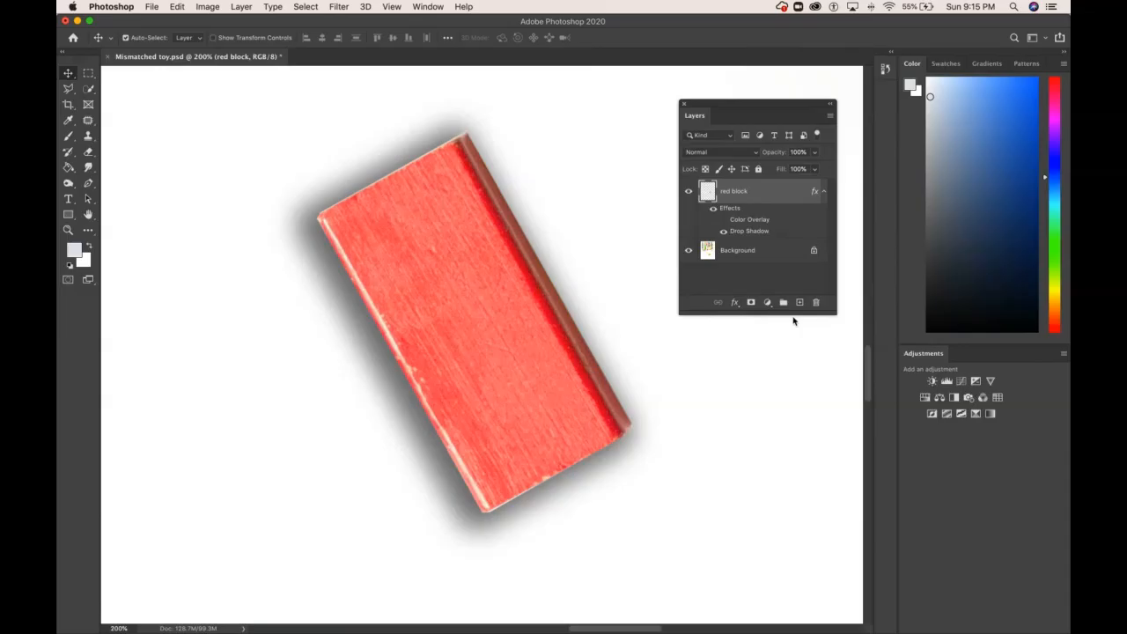
click(723, 232)
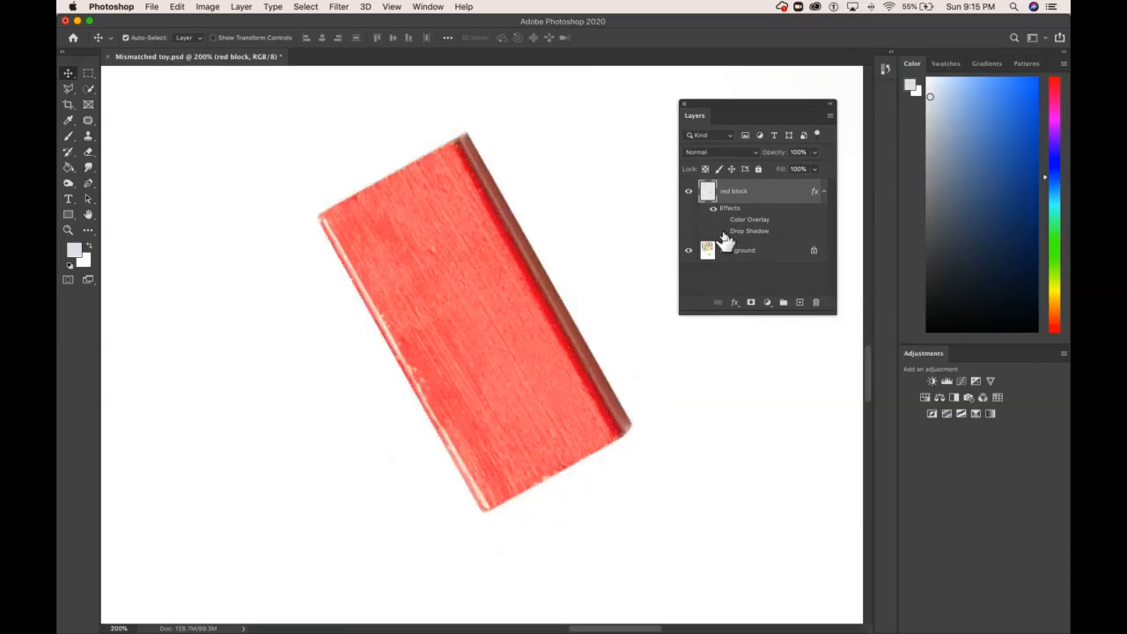
click(723, 232)
click(723, 233)
click(723, 232)
Hide the red block layer and make the Background layer active for work on the Rubik's cube.
drag(743, 109, 822, 182)
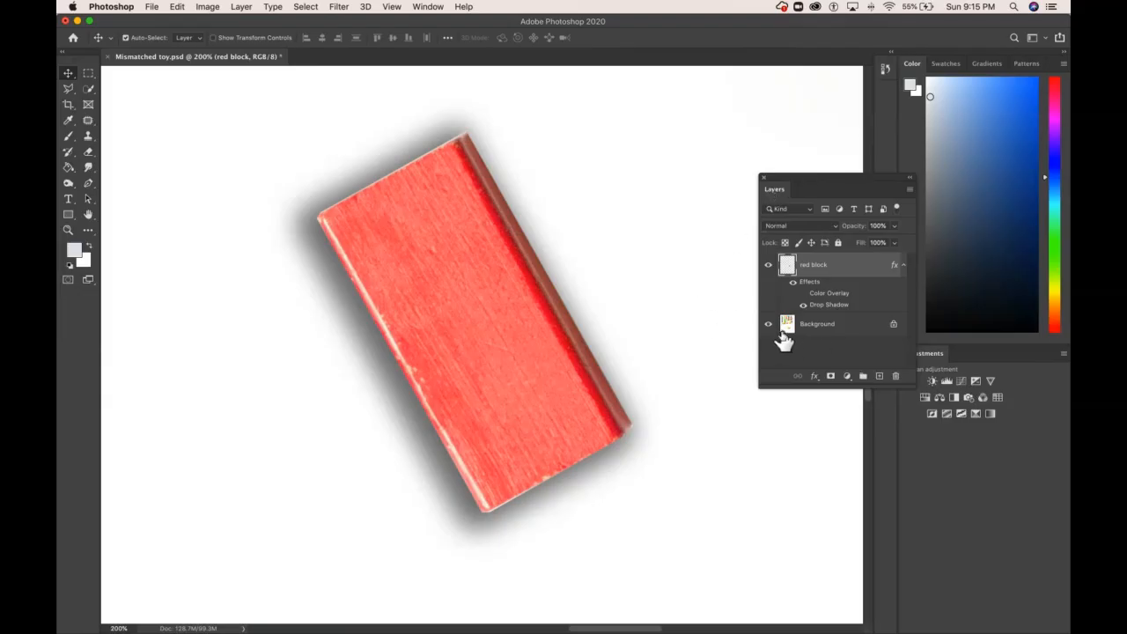
key(super+minus)
key(super+minus)
key(super+minus)
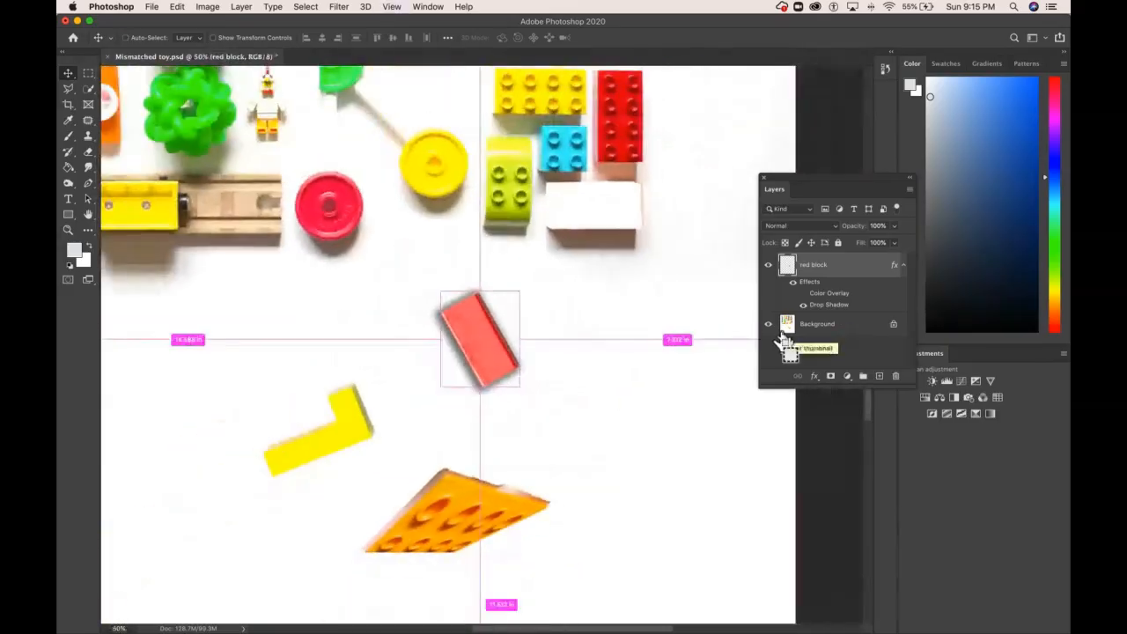
drag(327, 202, 634, 480)
click(68, 230)
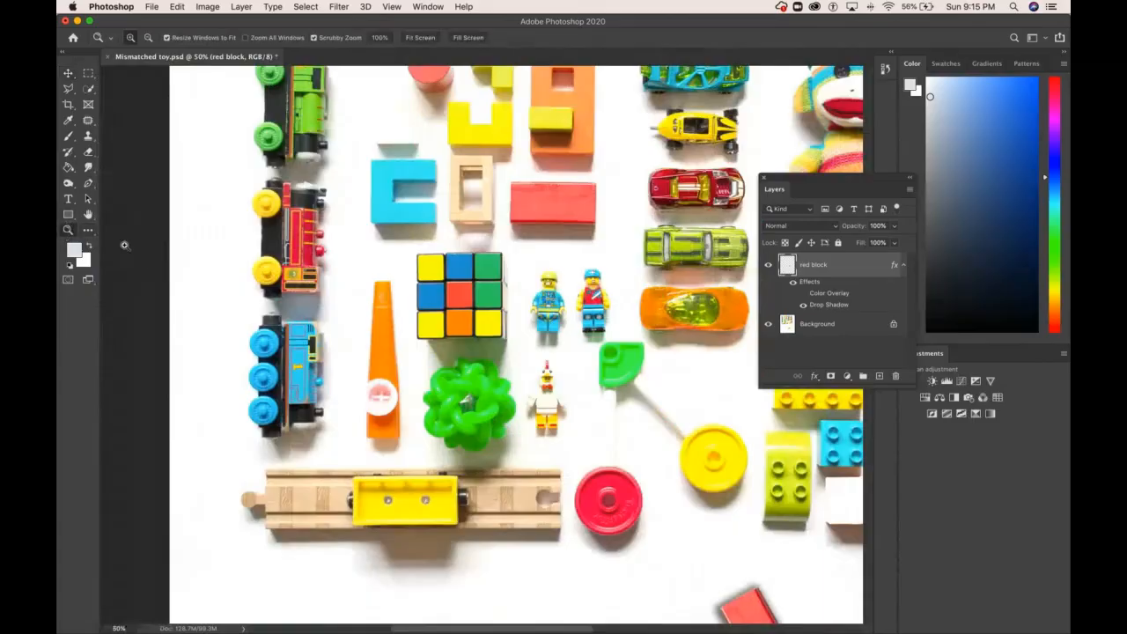
drag(465, 307, 521, 359)
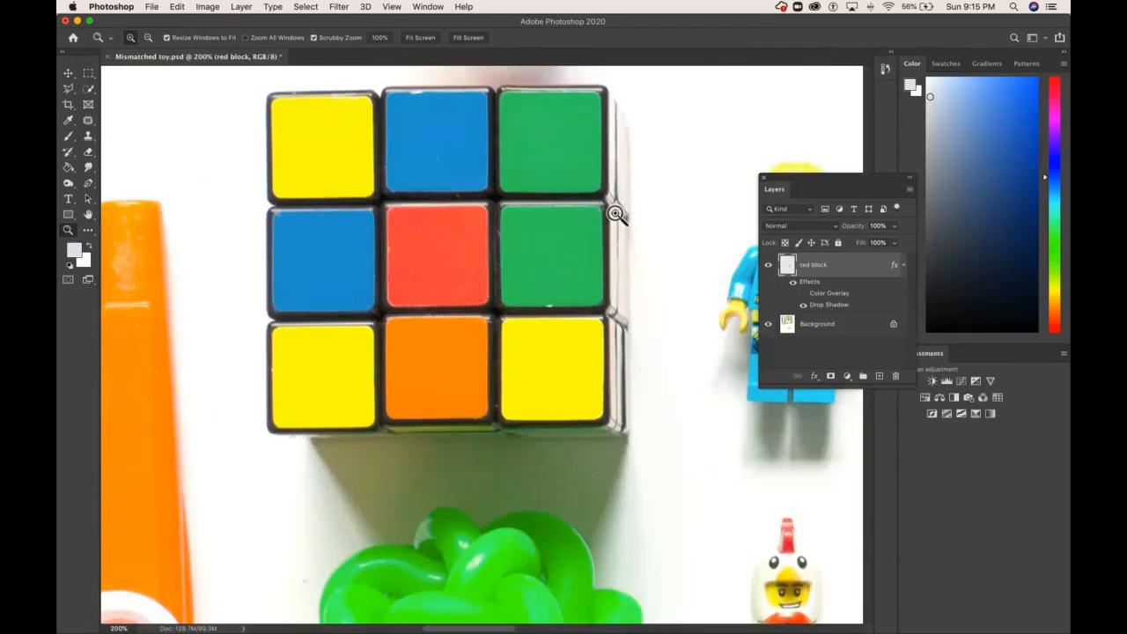
click(768, 265)
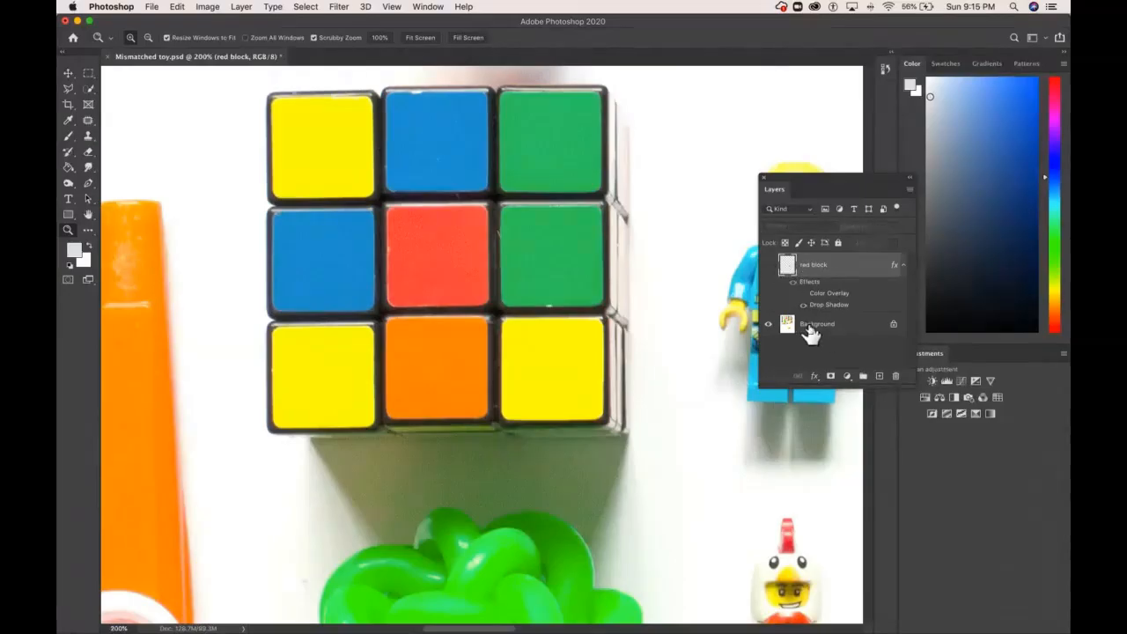
click(808, 333)
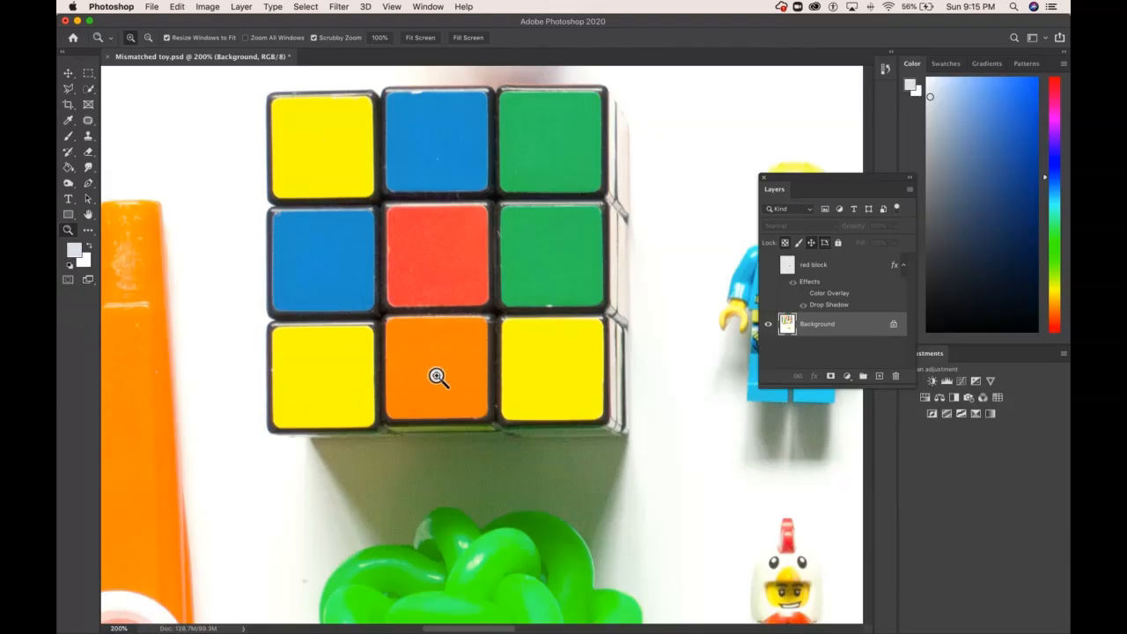
Select the cube's orange bottom-middle square with a rectangular marquee and add a Solid Color fill layer over it.
click(90, 72)
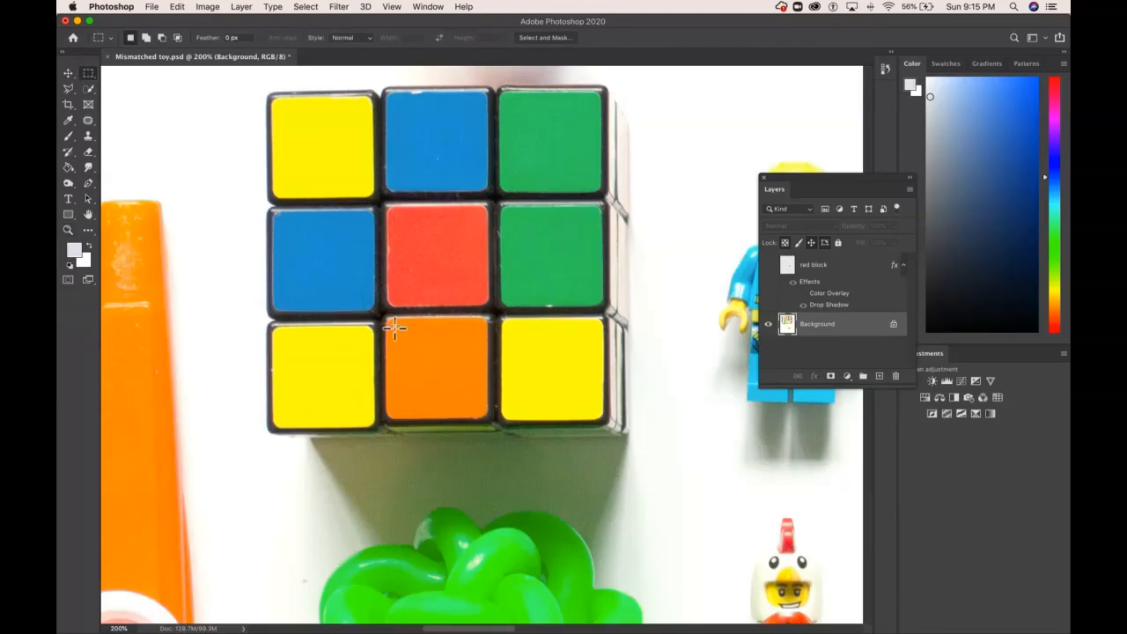
drag(385, 314, 492, 420)
click(847, 377)
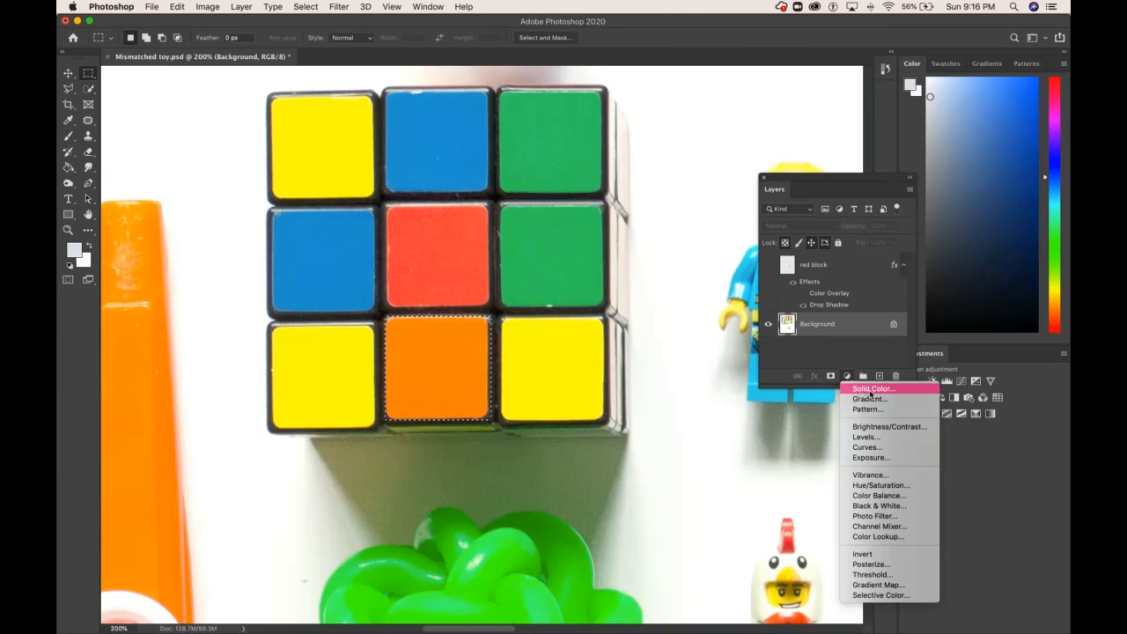
click(871, 389)
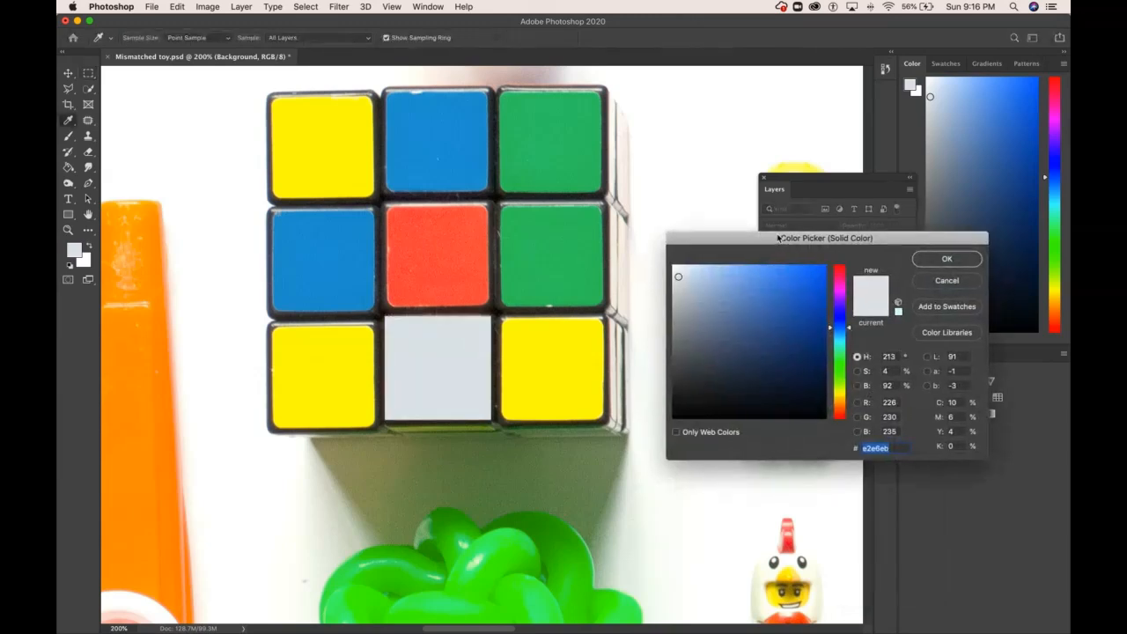
Set the fill layer's color to the green sampled from the cube's middle-row green square, 0bcc77.
drag(791, 243, 767, 102)
click(821, 154)
drag(821, 154, 816, 133)
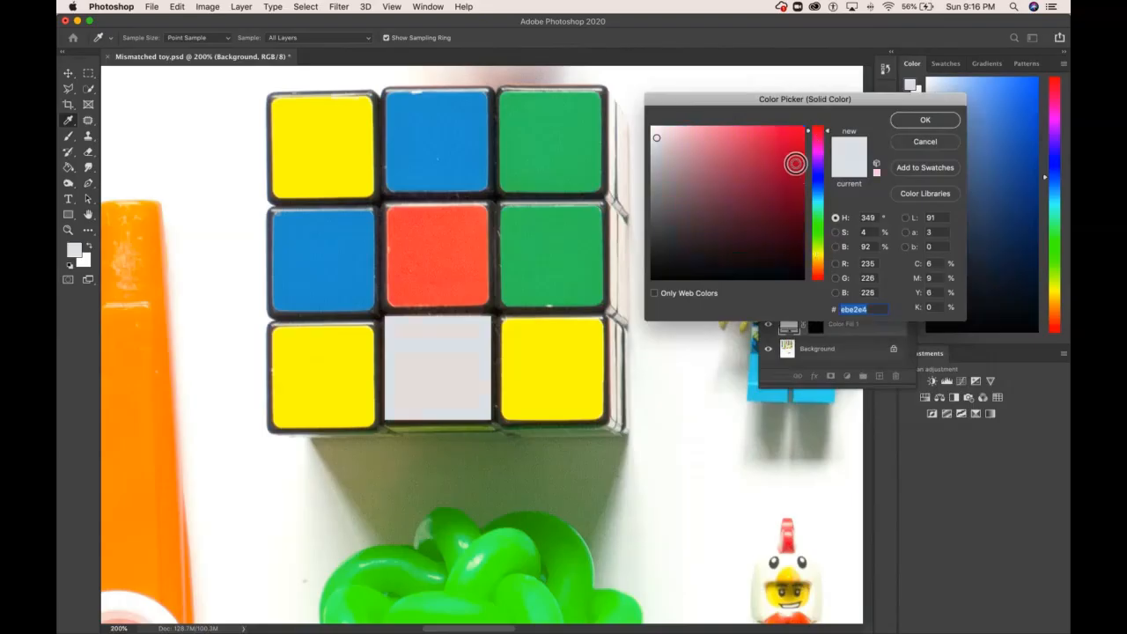
click(571, 247)
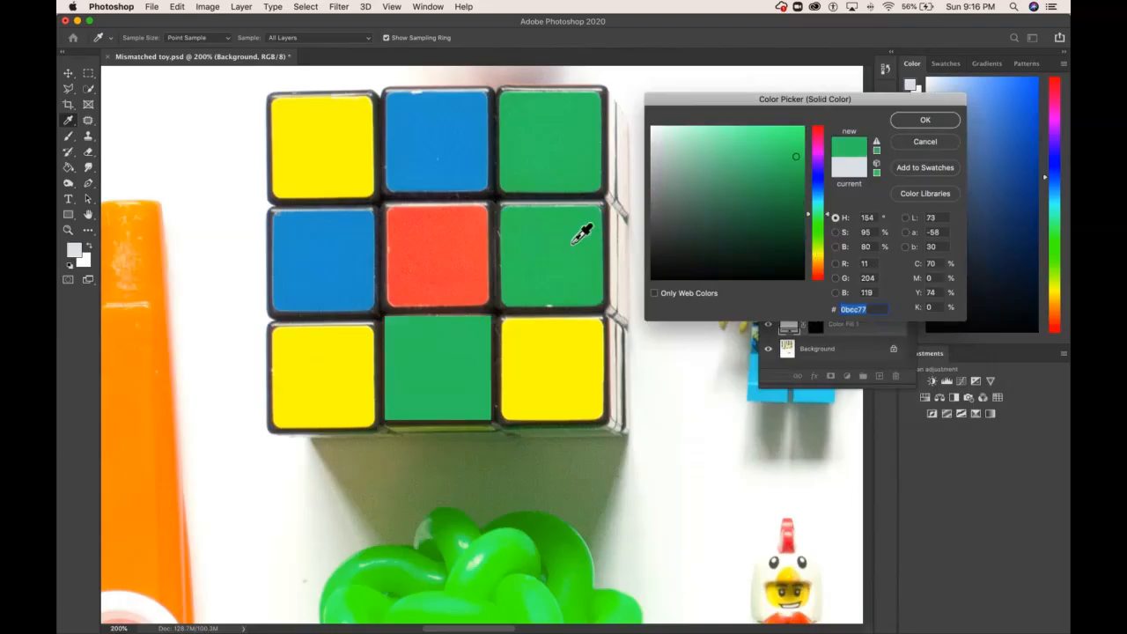
scroll(634, 231, down, 1)
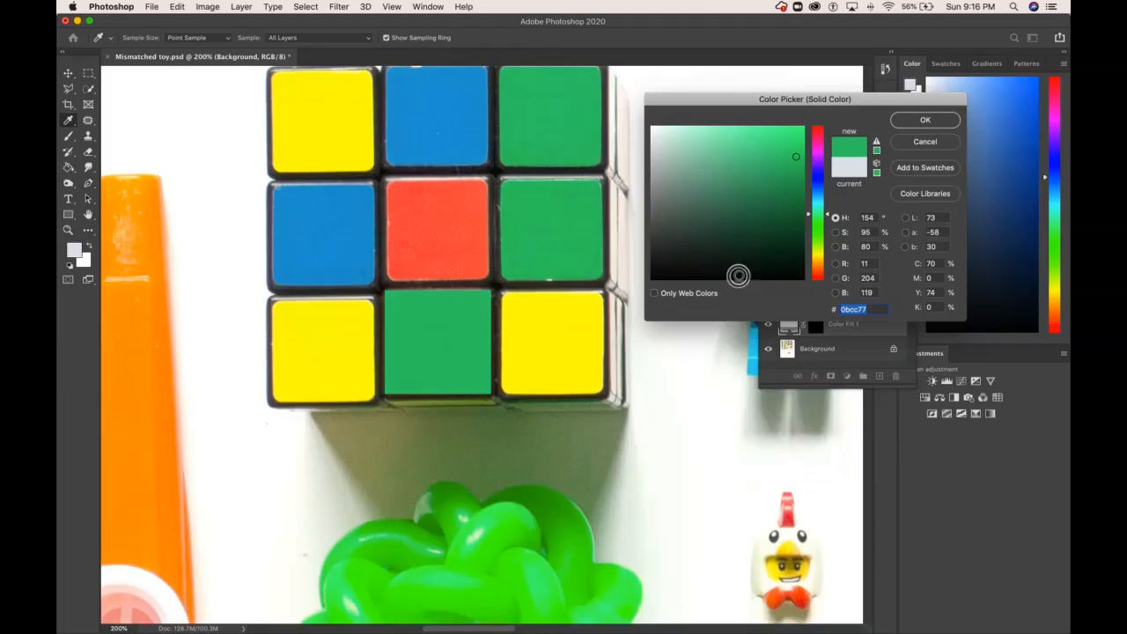
click(925, 120)
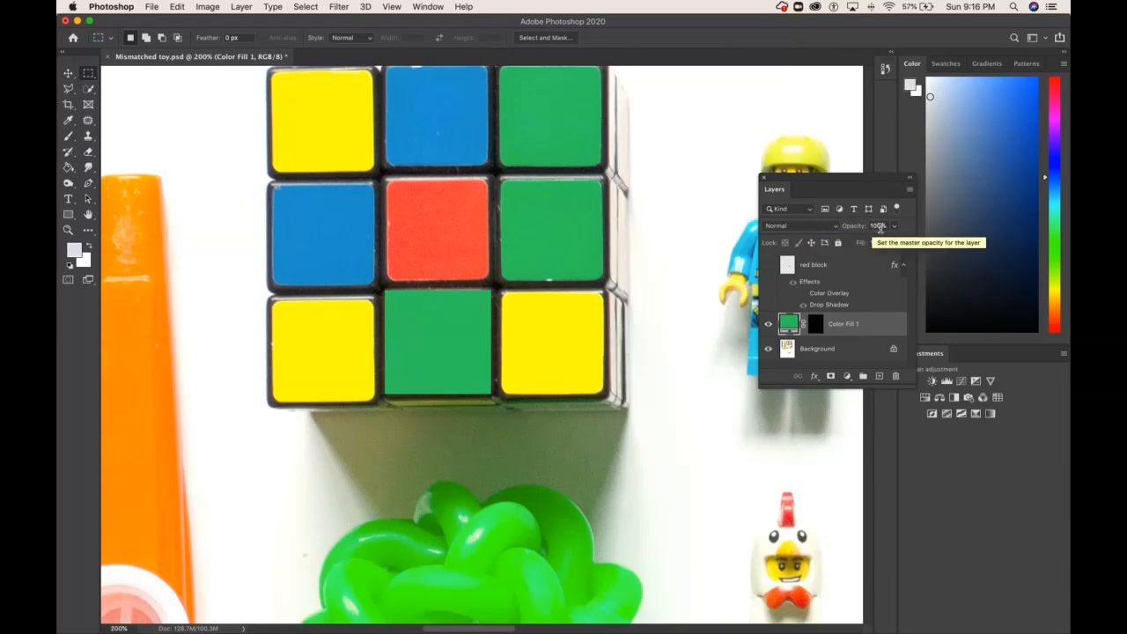
Set the green fill layer's blend mode to Color and lower its opacity to 65%.
click(811, 231)
click(808, 225)
click(804, 227)
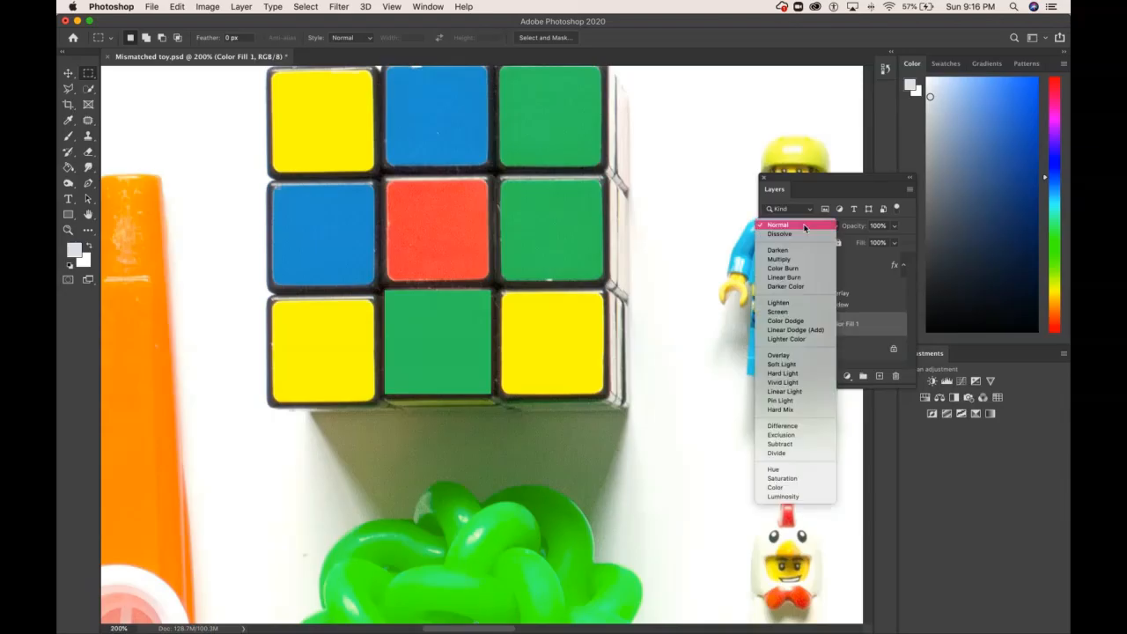
click(795, 488)
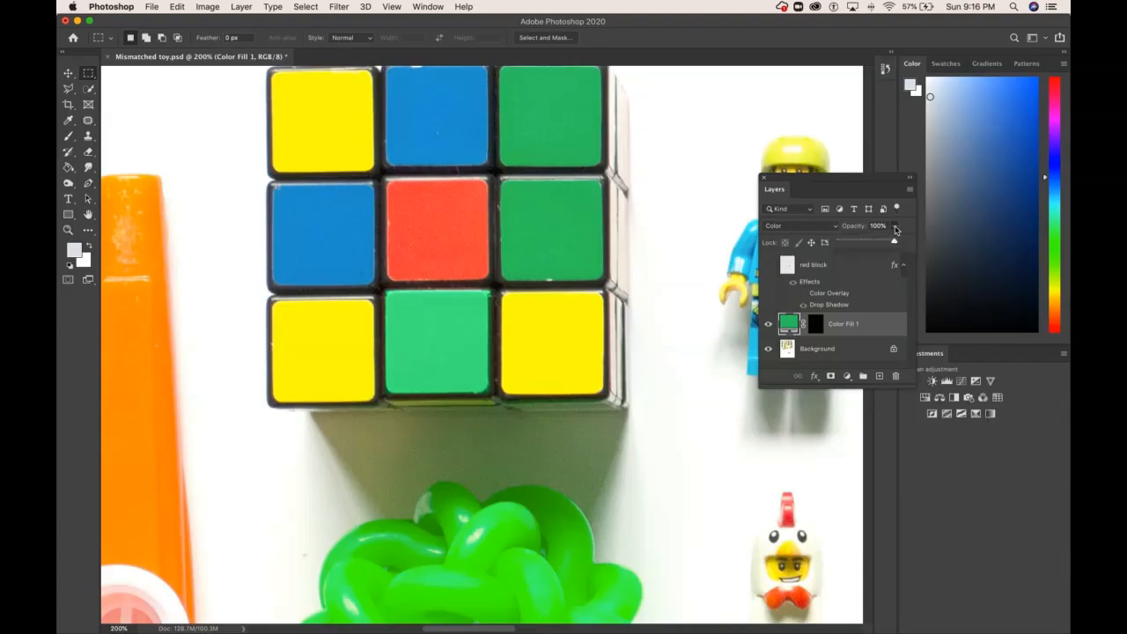
drag(886, 244, 882, 244)
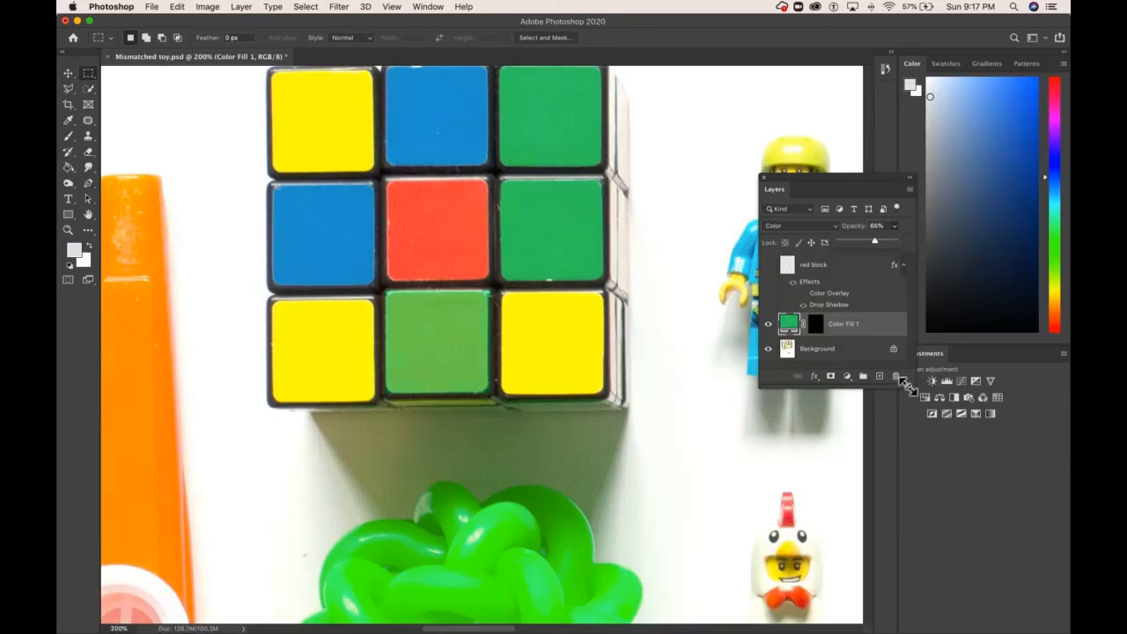
Lengthen the Layers panel and hide and reshow the Color Fill 1 layer to compare the cube square with its original color.
drag(910, 385, 914, 455)
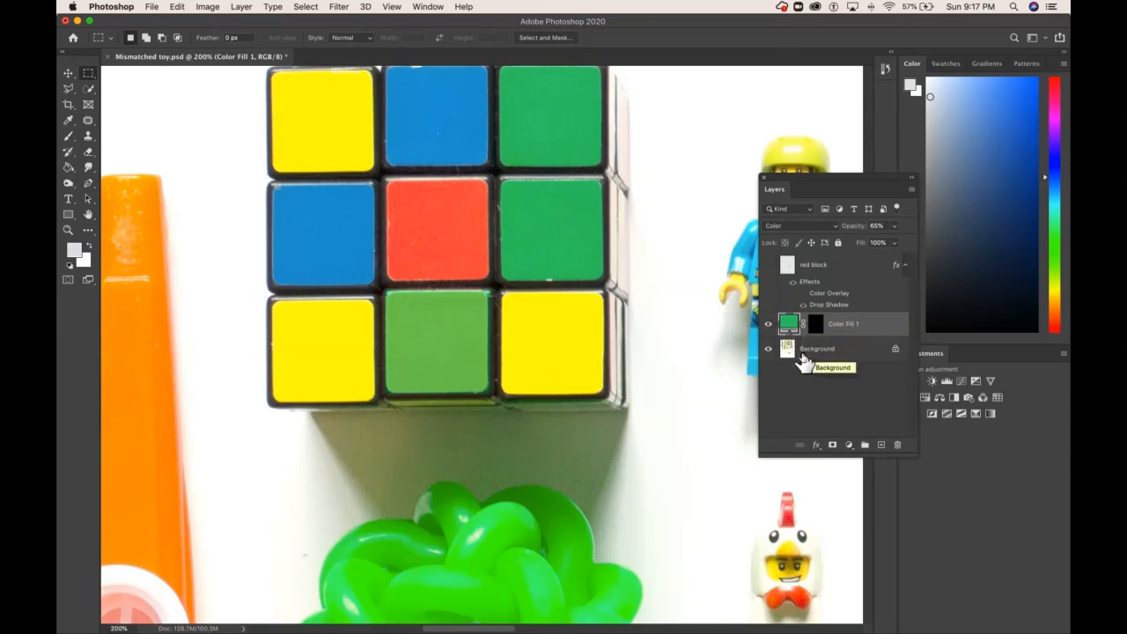
click(768, 326)
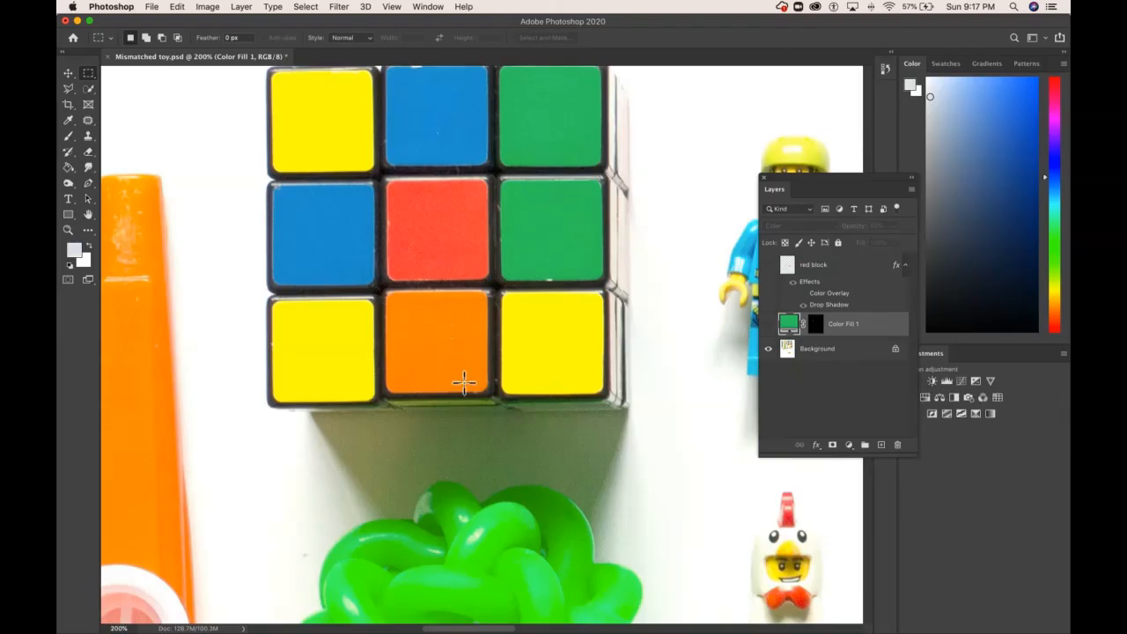
click(768, 324)
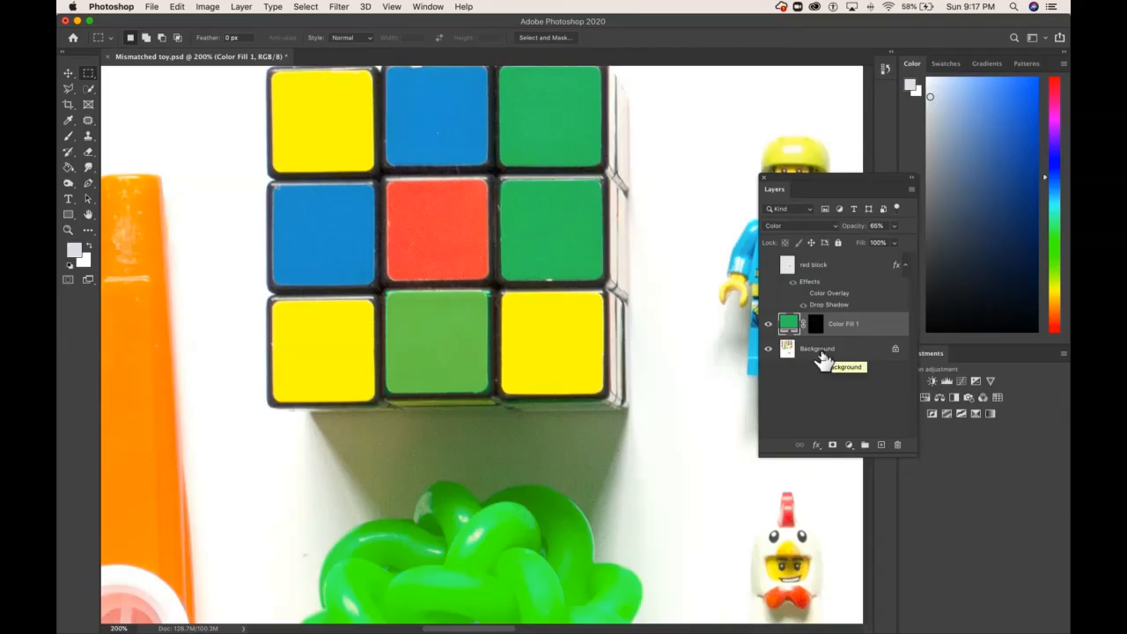
Try the center square's red and purple hues for the fill layer, settling on blue 009cd4 sampled from the cube's middle row.
drag(807, 177, 746, 165)
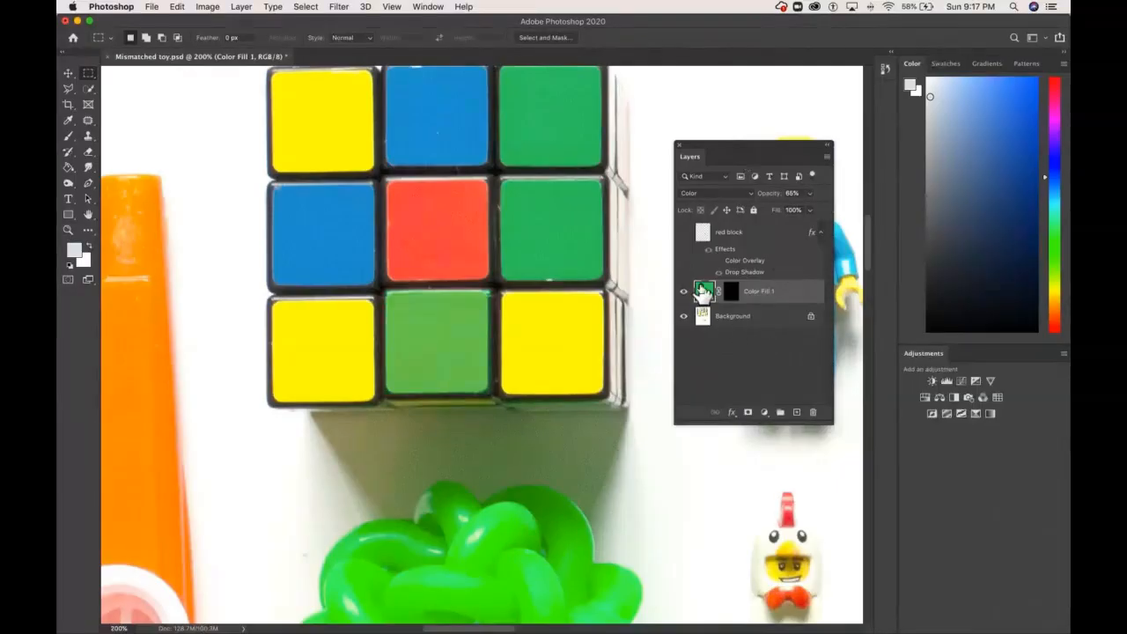
double_click(703, 292)
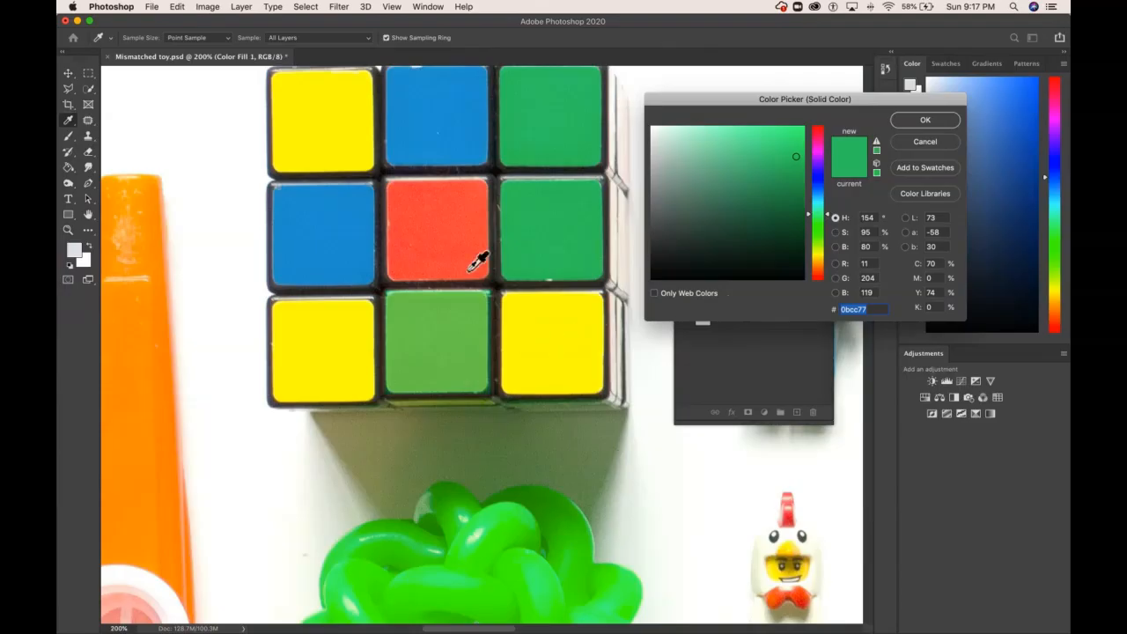
click(463, 238)
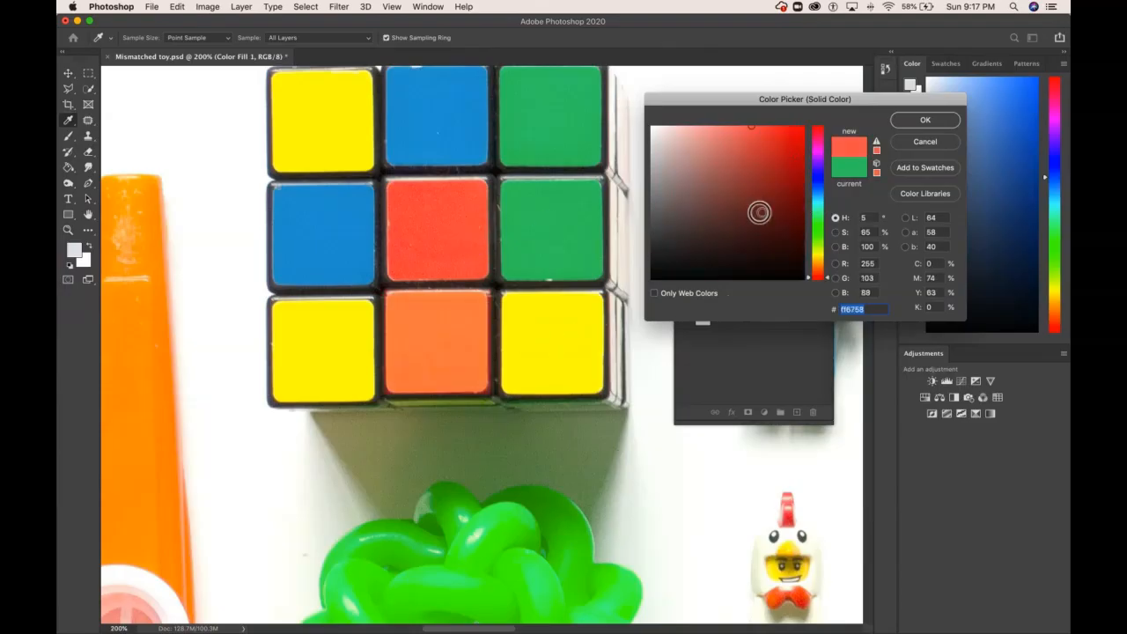
click(823, 160)
drag(815, 157, 818, 133)
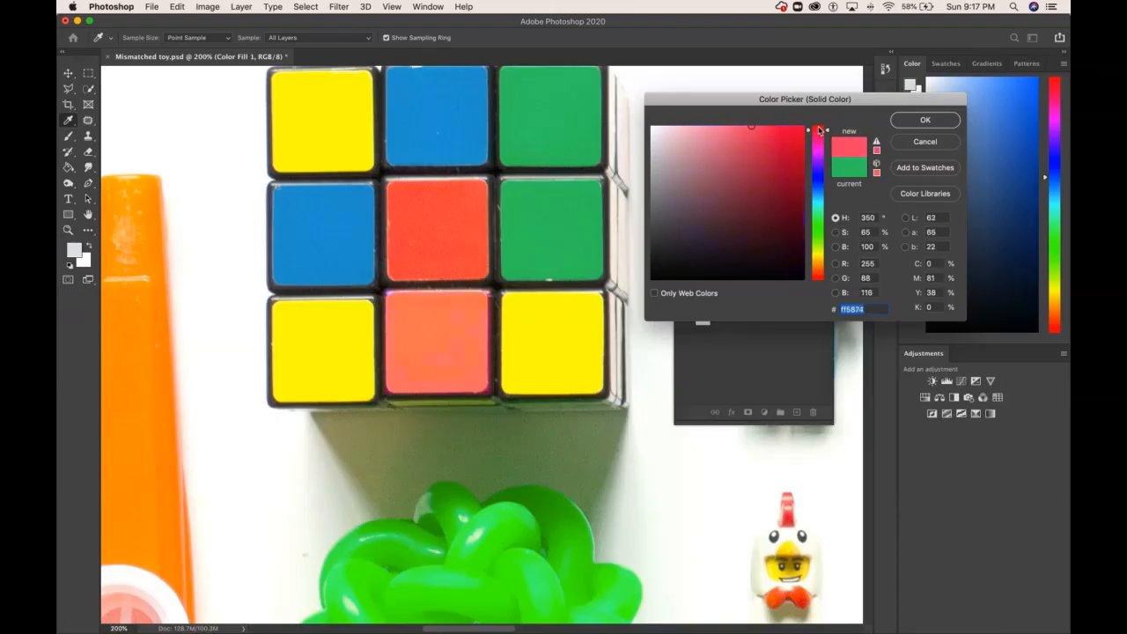
drag(815, 258, 821, 178)
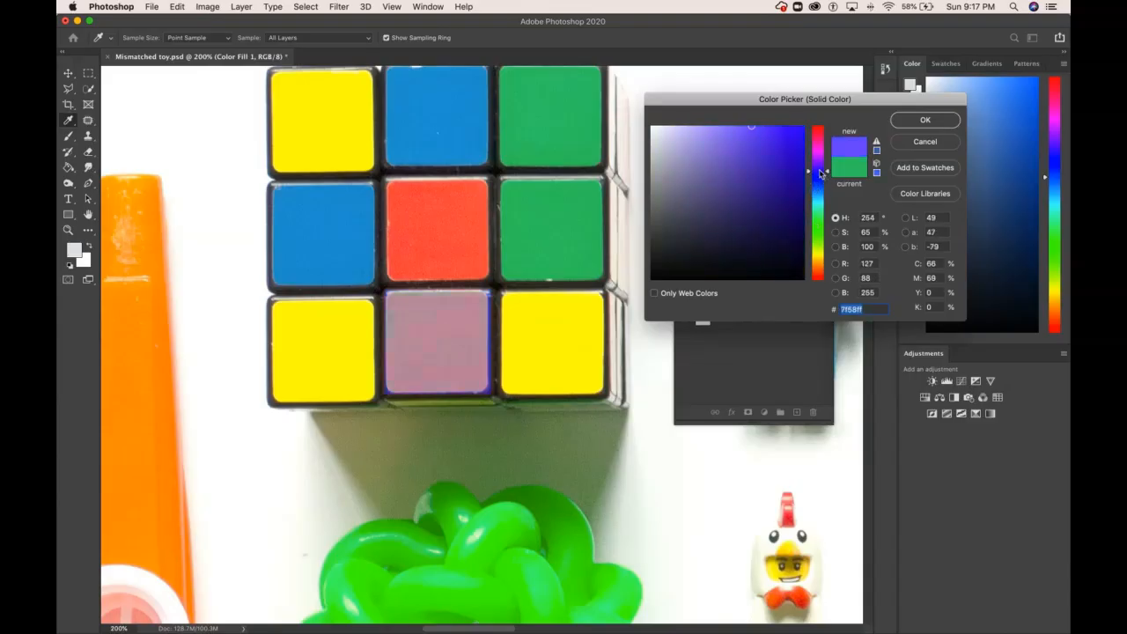
drag(784, 137, 798, 133)
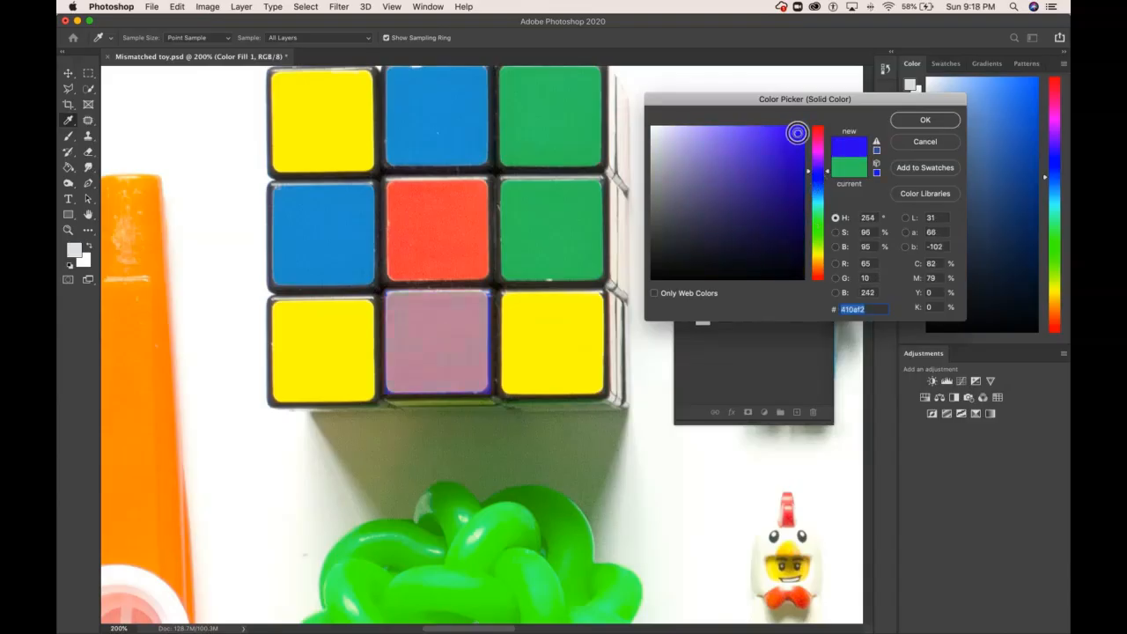
click(350, 229)
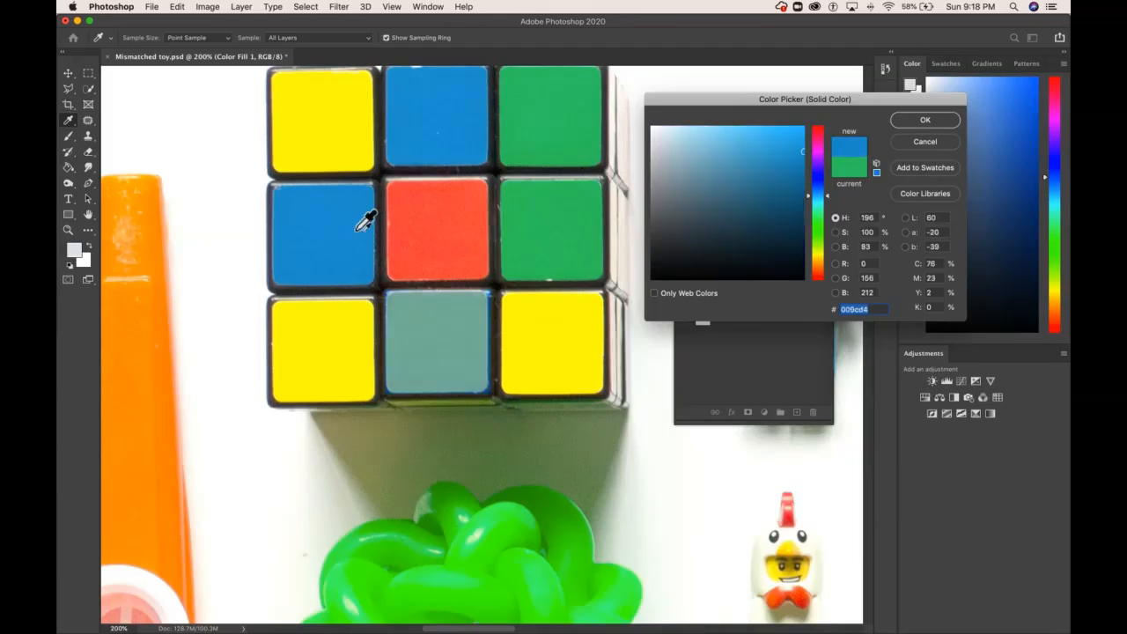
click(925, 120)
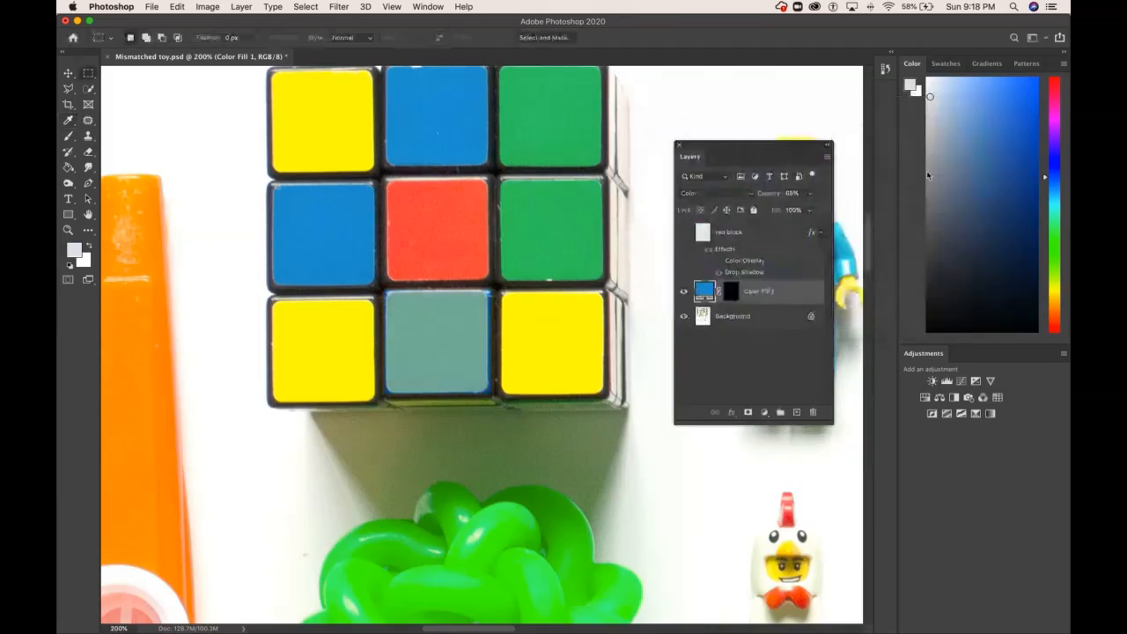
Raise the blue fill layer's opacity to 92% and set its blend mode to Hard Light.
click(811, 196)
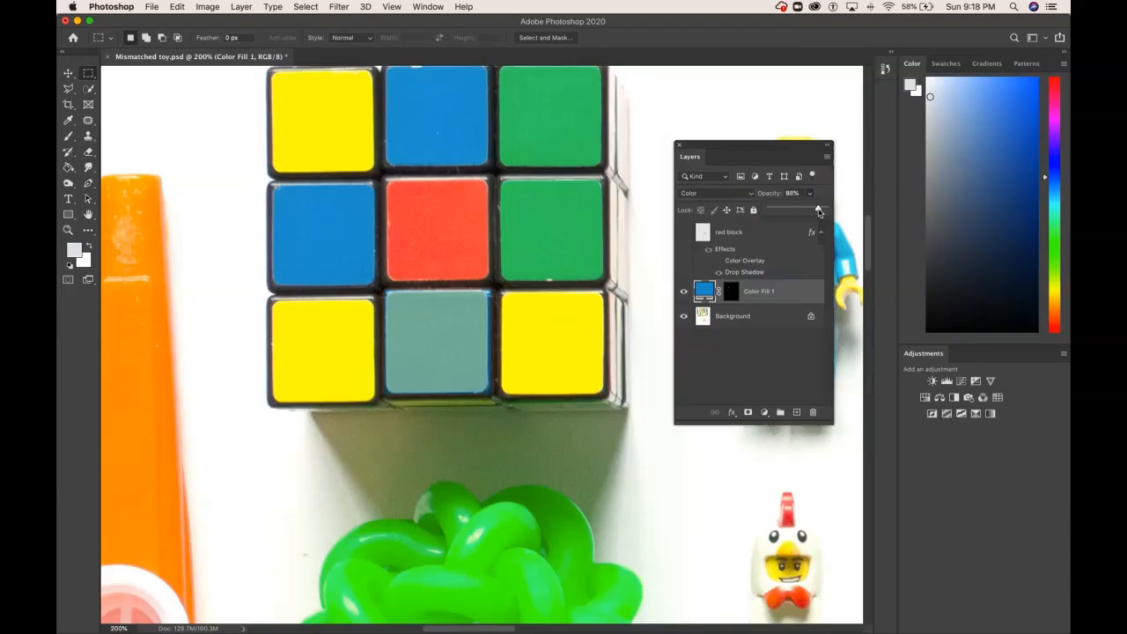
drag(822, 211, 821, 212)
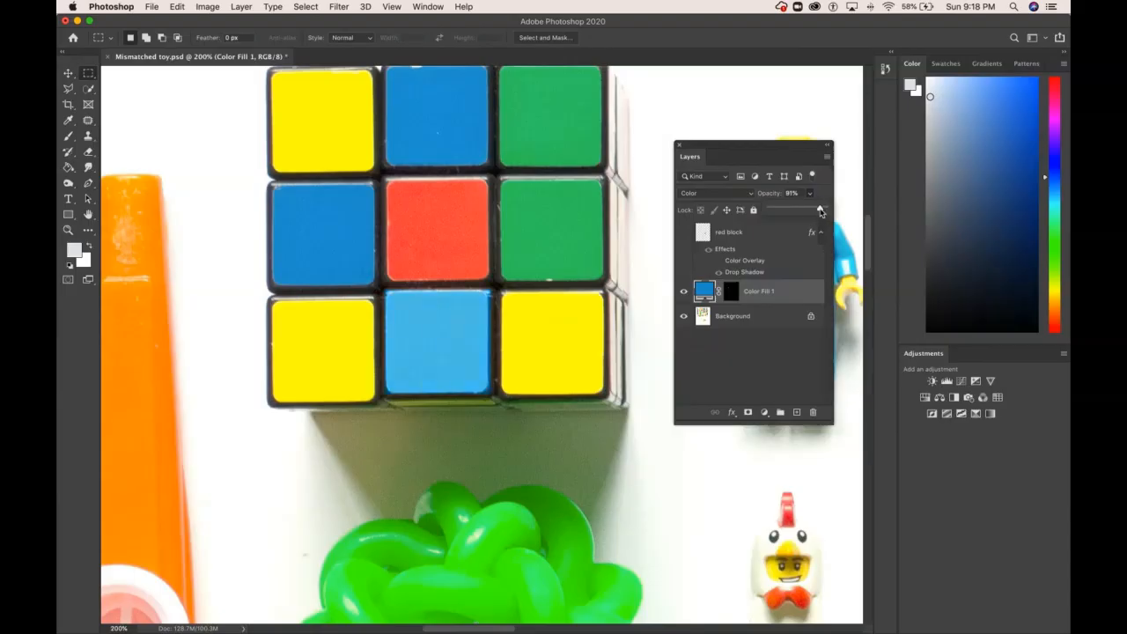
click(751, 194)
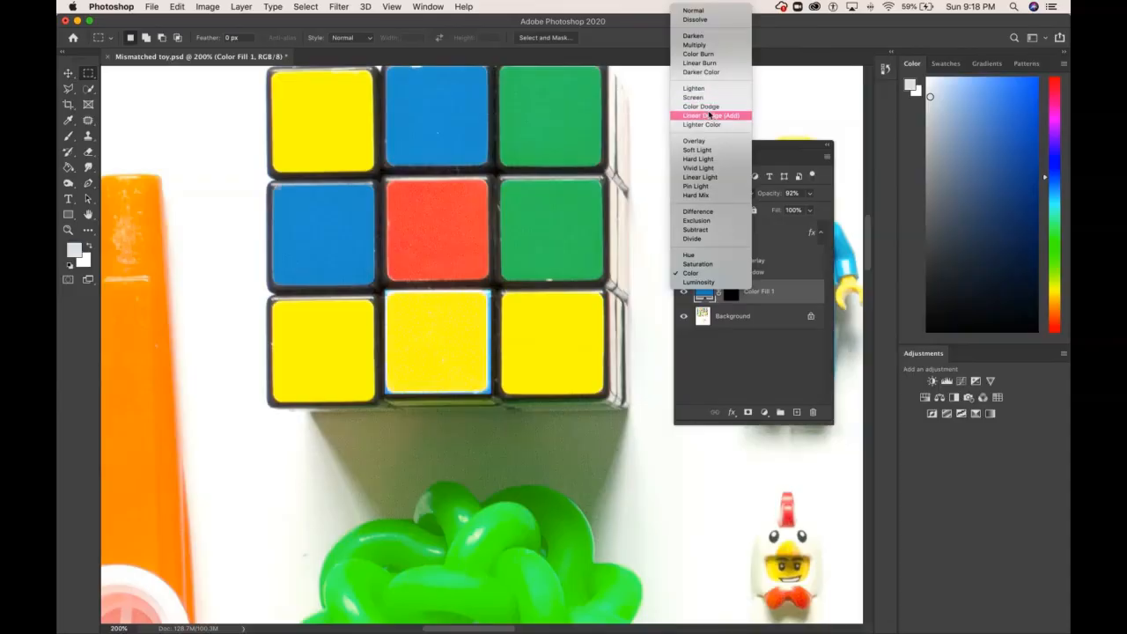
click(709, 160)
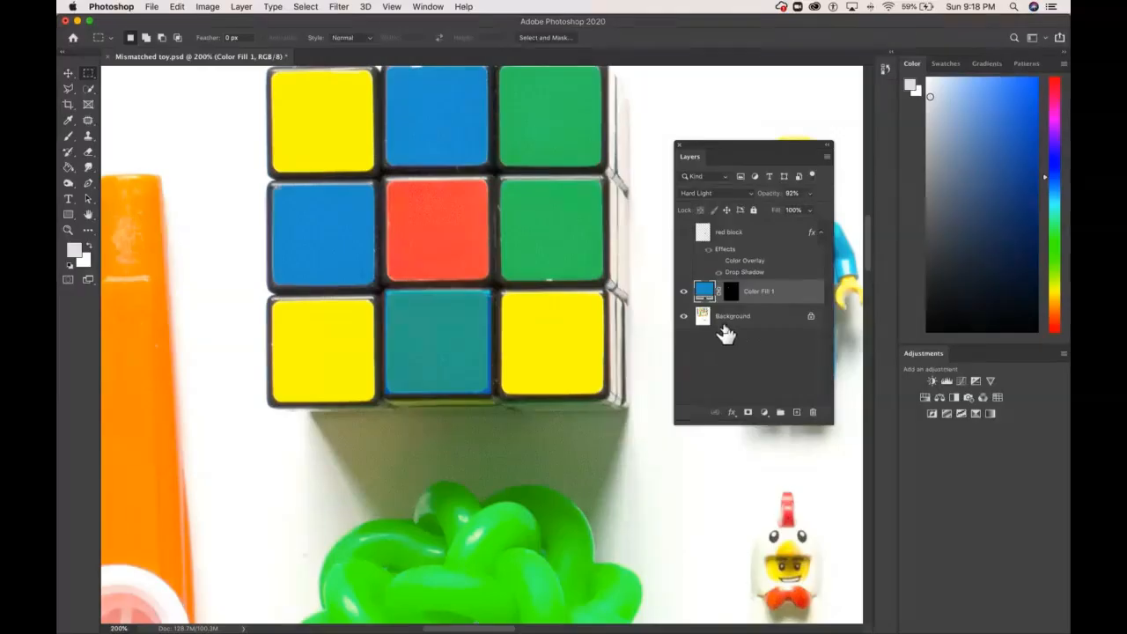
Toggle the Color Fill 1 layer off and on to compare the cube within the whole toy photo, leaving the layer shown.
key(super+minus)
key(super+minus)
key(super+minus)
key(super+minus)
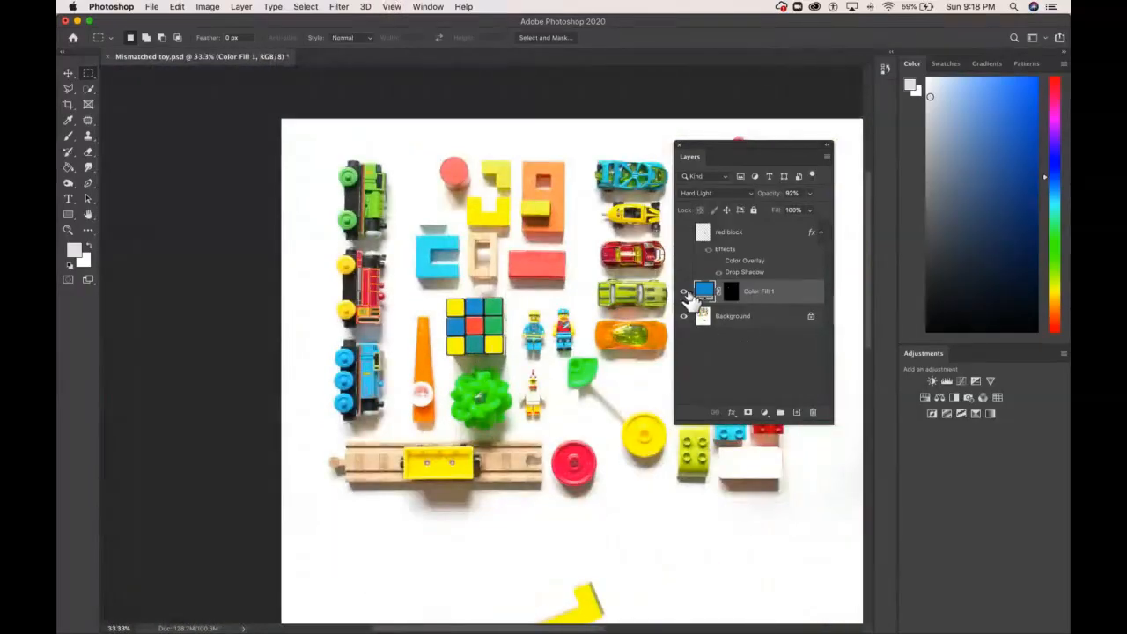
click(685, 294)
click(684, 294)
click(684, 294)
click(685, 294)
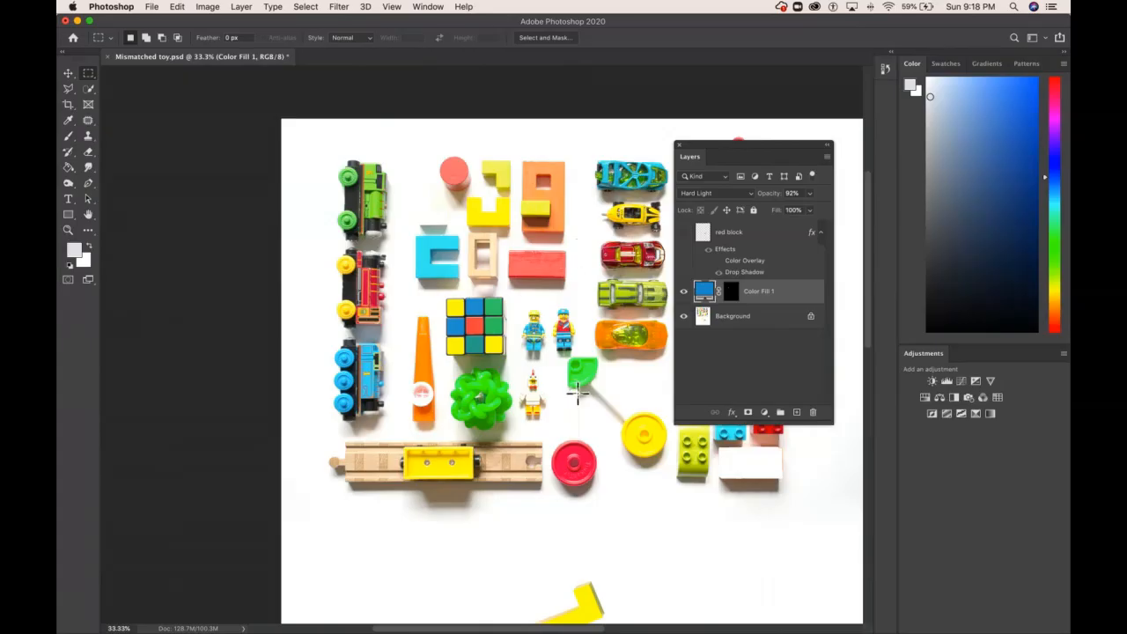
Review the Move, Quick Selection, Polygonal Lasso and Rectangular Marquee tools, activating each in turn.
click(68, 73)
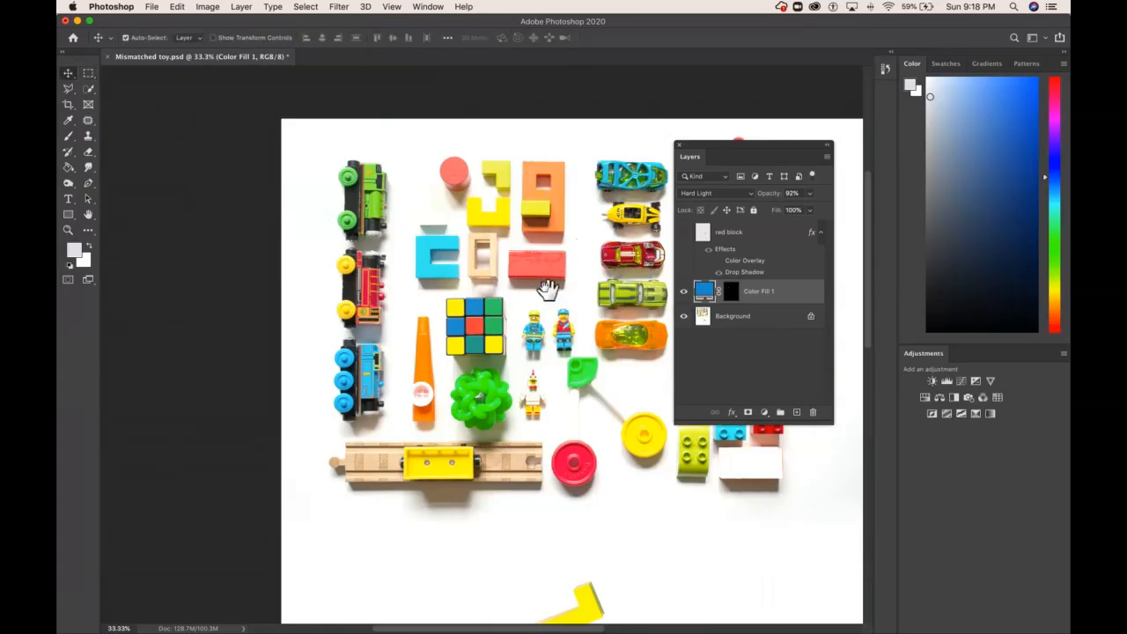
scroll(546, 286, right, 5)
scroll(546, 287, down, 3)
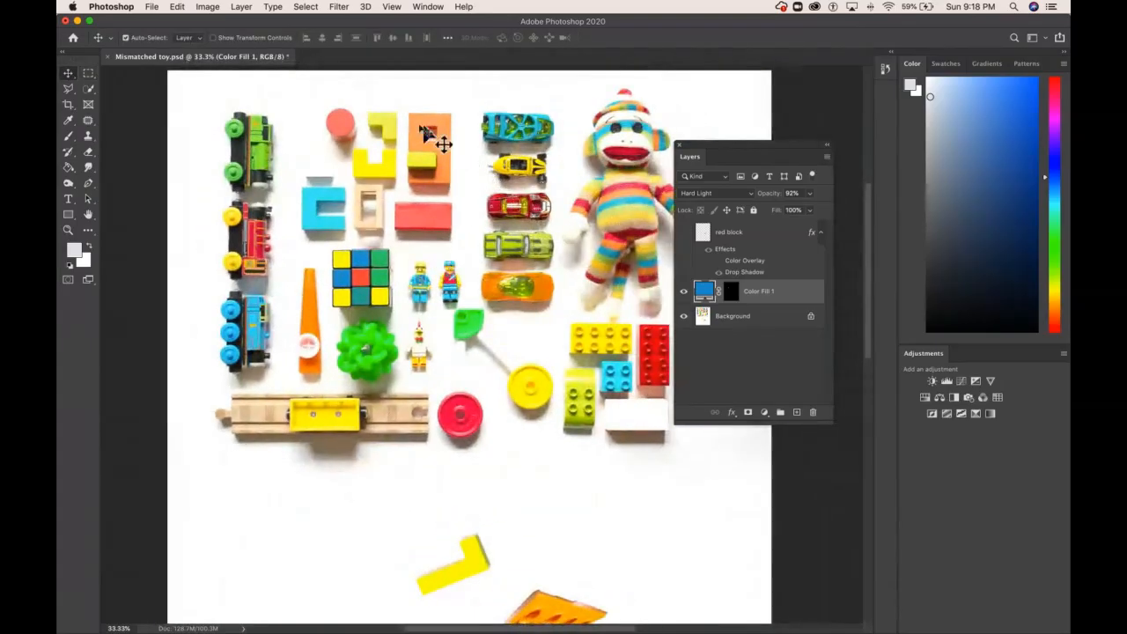
click(89, 90)
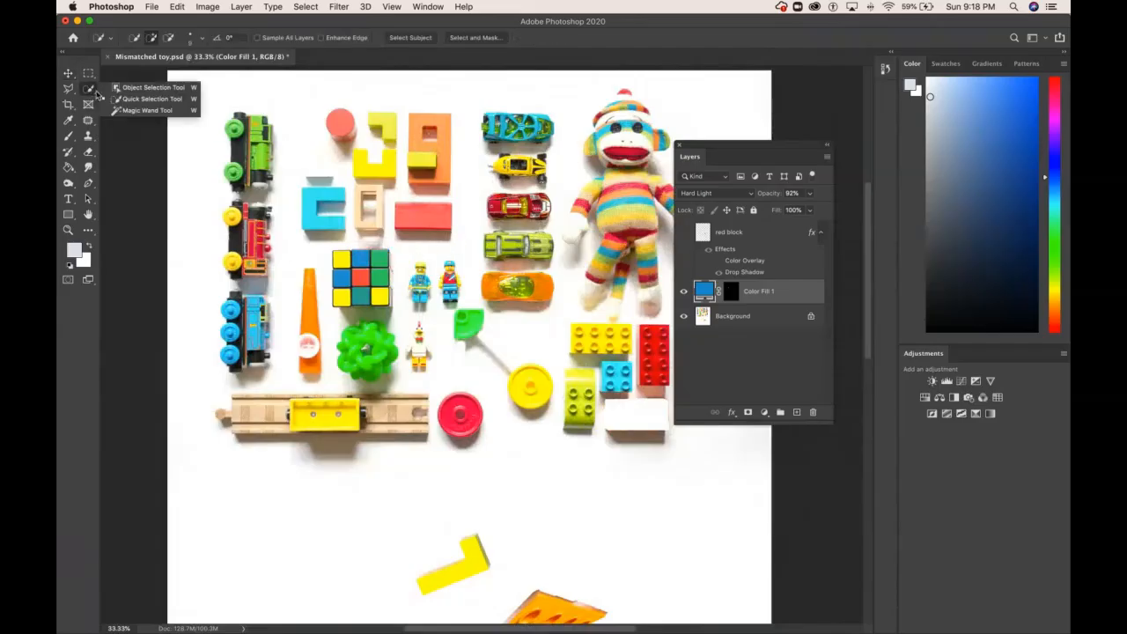
click(141, 99)
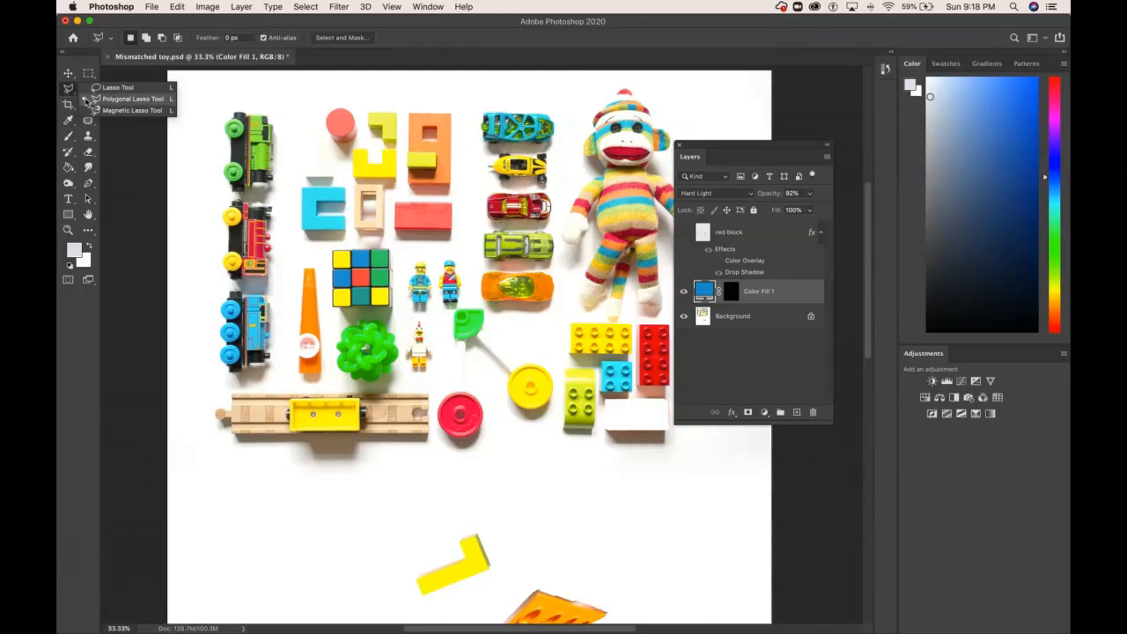
click(146, 102)
click(89, 75)
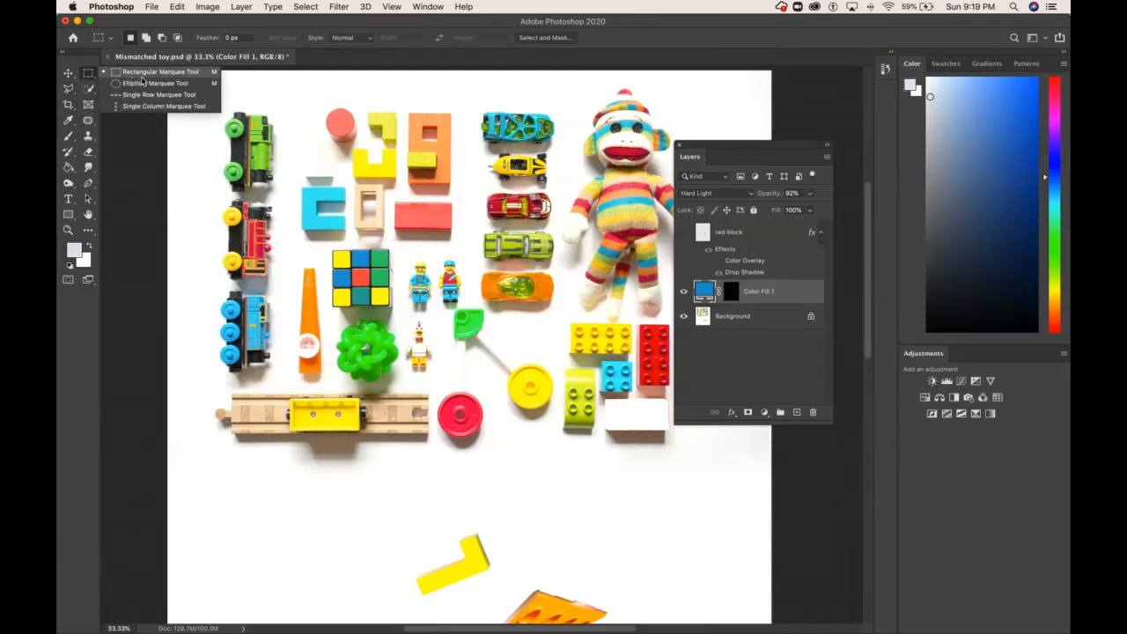
click(161, 75)
scroll(379, 264, down, 1)
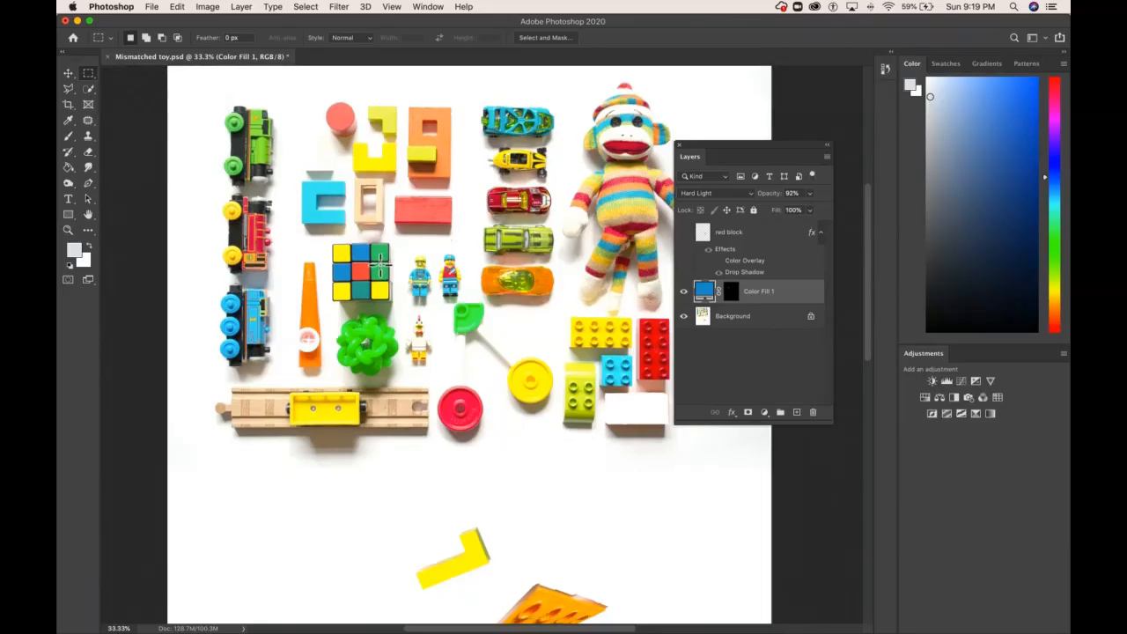
scroll(495, 304, down, 2)
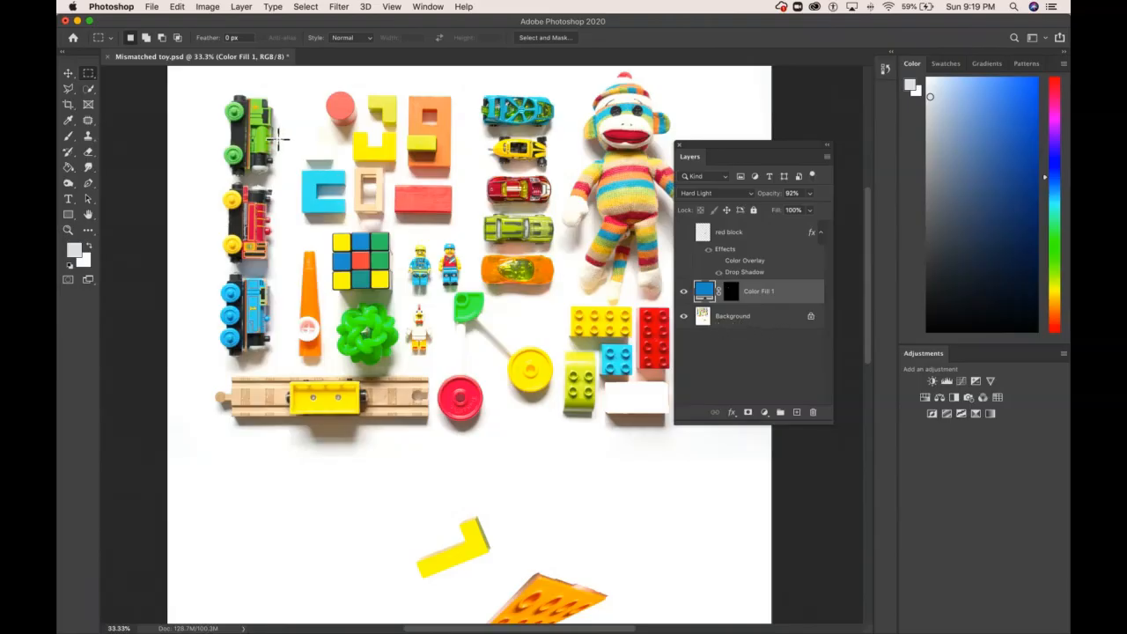
Show the red block layer and move the block farther down and right on the white area, leaving Color Fill 1 active.
click(683, 231)
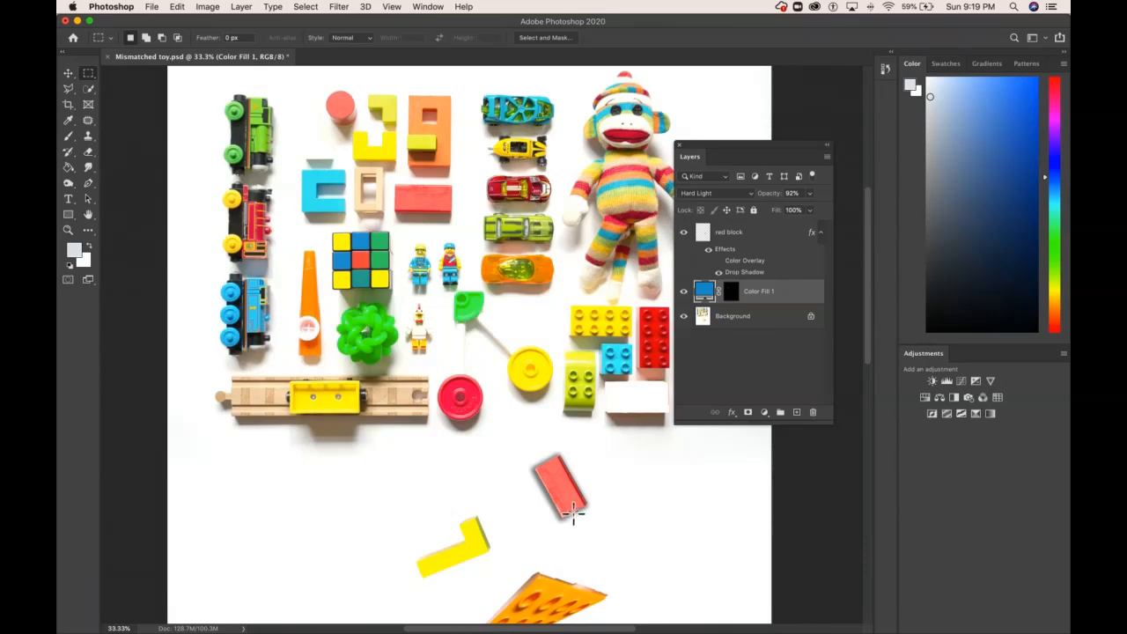
click(69, 74)
drag(560, 485, 618, 530)
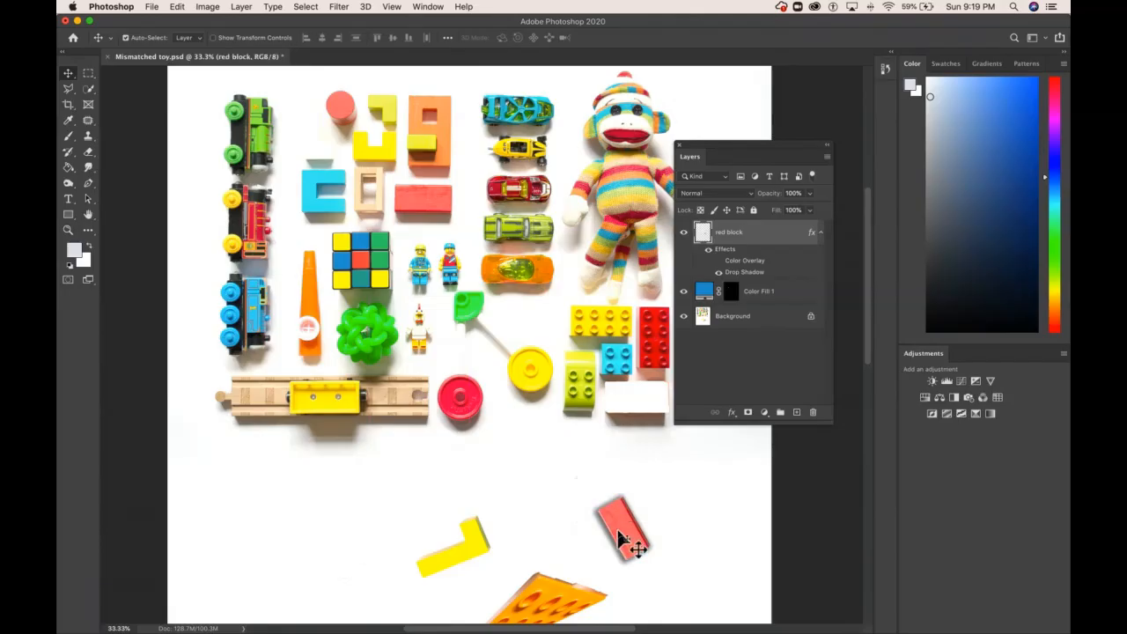
click(764, 298)
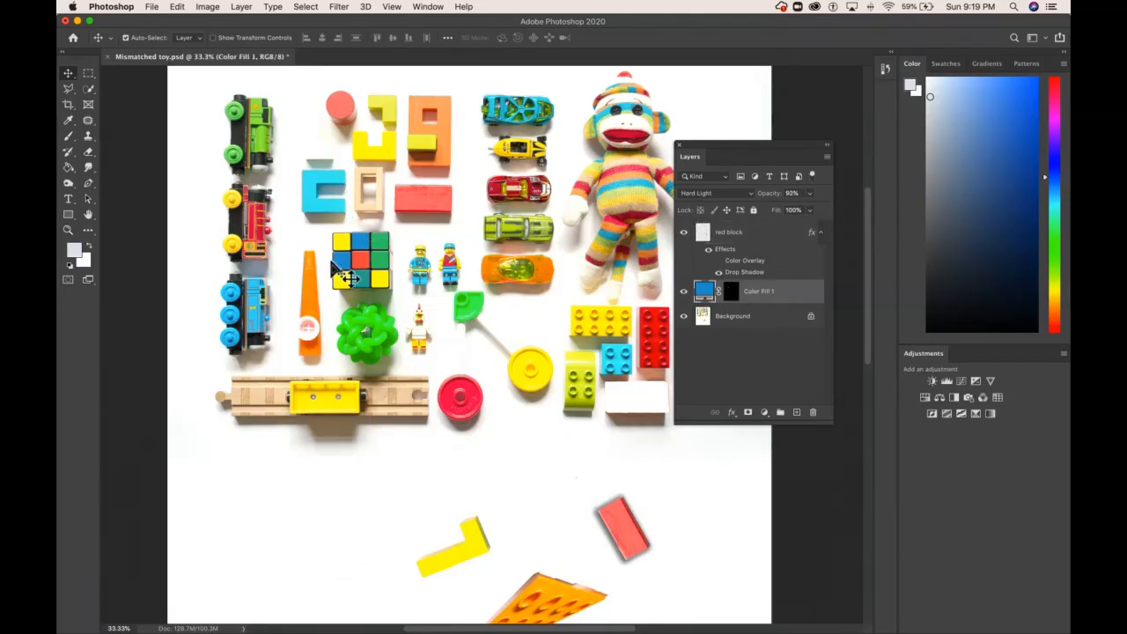